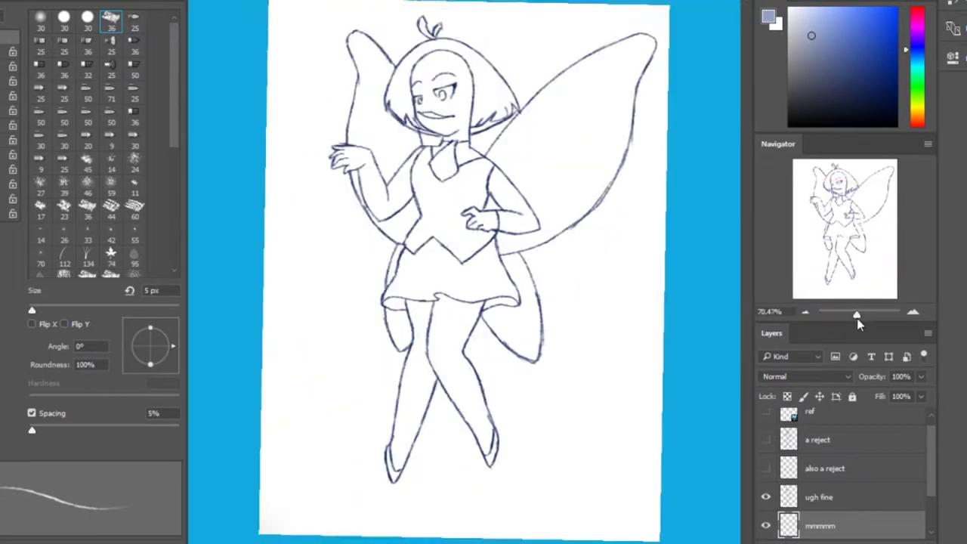
Bring in the character reference picture, name the new layer "color the child", and hide the wings' line layer
{"action": "key", "text": "ctrl+v"}
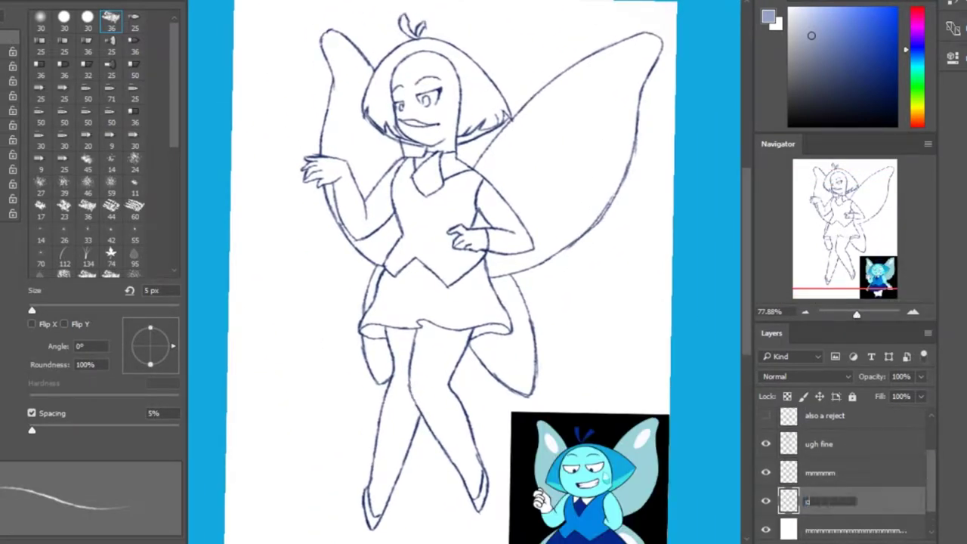
{"action": "left_click", "coordinate": [765, 472]}
{"action": "key", "text": "i"}
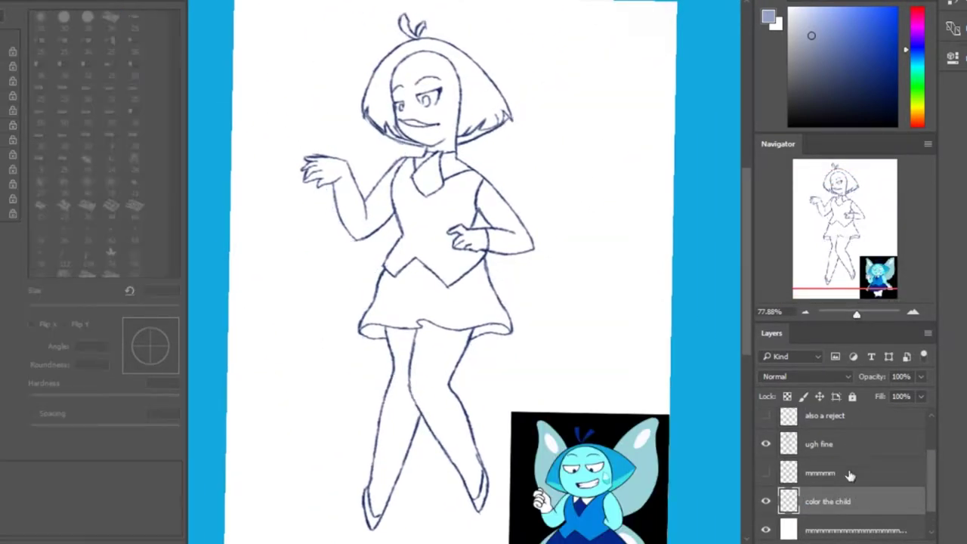
Select the figure's silhouette using the "ugh fine" line layer by selecting the area outside it and inverting the selection
{"action": "left_click", "coordinate": [818, 443]}
{"action": "left_click", "coordinate": [787, 443], "text": "ctrl"}
{"action": "right_click", "coordinate": [484, 238]}
{"action": "key", "text": "Escape"}
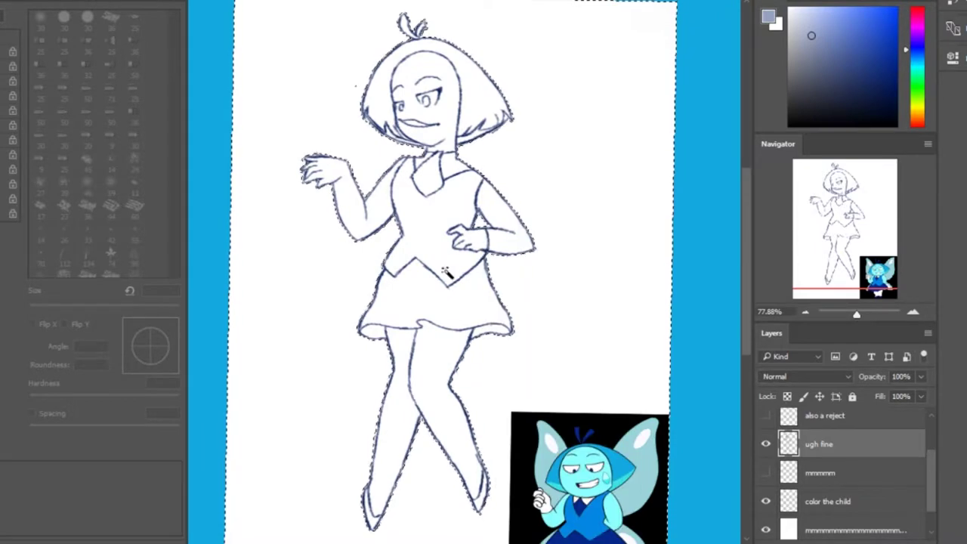
{"action": "right_click", "coordinate": [478, 250]}
{"action": "key", "text": "Escape"}
Fill the whole figure on the "color the child" layer with light cyan sampled from the reference face, using a 25 px brush
{"action": "left_click", "coordinate": [862, 500]}
{"action": "left_click", "coordinate": [581, 464], "text": "alt"}
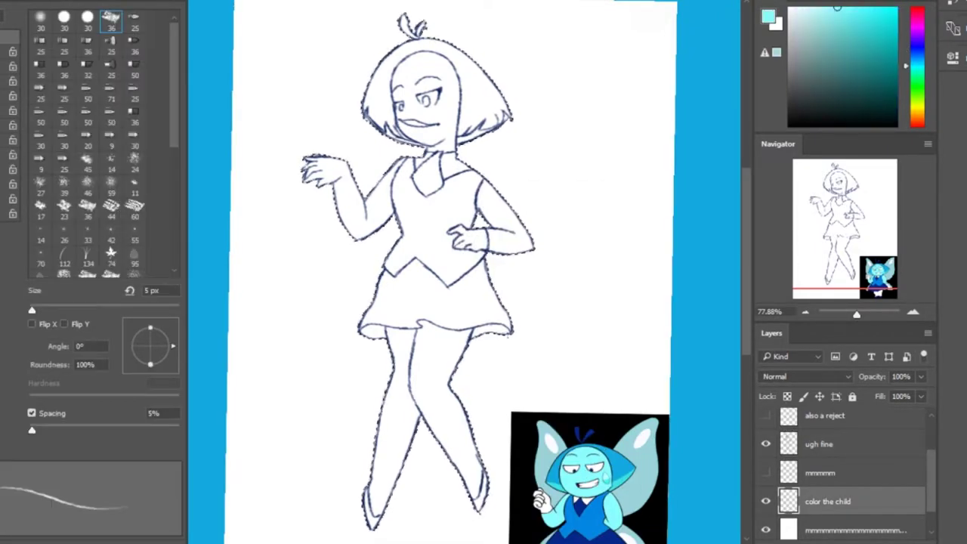
{"action": "scroll", "coordinate": [426, 238], "scroll_direction": "up", "scroll_amount": 5}
{"action": "key", "text": "bracketright"}
{"action": "key", "text": "bracketright"}
{"action": "key", "text": "bracketright"}
{"action": "key", "text": "bracketright"}
{"action": "key", "text": "bracketright"}
{"action": "scroll", "coordinate": [426, 238], "scroll_direction": "down", "scroll_amount": 5}
{"action": "mouse_move", "coordinate": [425, 238]}
{"action": "left_mouse_down"}
{"action": "mouse_move", "coordinate": [407, 151]}
{"action": "mouse_move", "coordinate": [330, 218]}
{"action": "left_mouse_up"}
{"action": "mouse_move", "coordinate": [484, 181]}
{"action": "left_mouse_down"}
{"action": "mouse_move", "coordinate": [464, 393]}
{"action": "mouse_move", "coordinate": [401, 461]}
{"action": "mouse_move", "coordinate": [480, 453]}
{"action": "mouse_move", "coordinate": [491, 91]}
{"action": "left_mouse_up"}
Paint the whites of both eyes and the teeth white with a 5 px brush
{"action": "scroll", "coordinate": [434, 45], "scroll_direction": "up", "scroll_amount": 6}
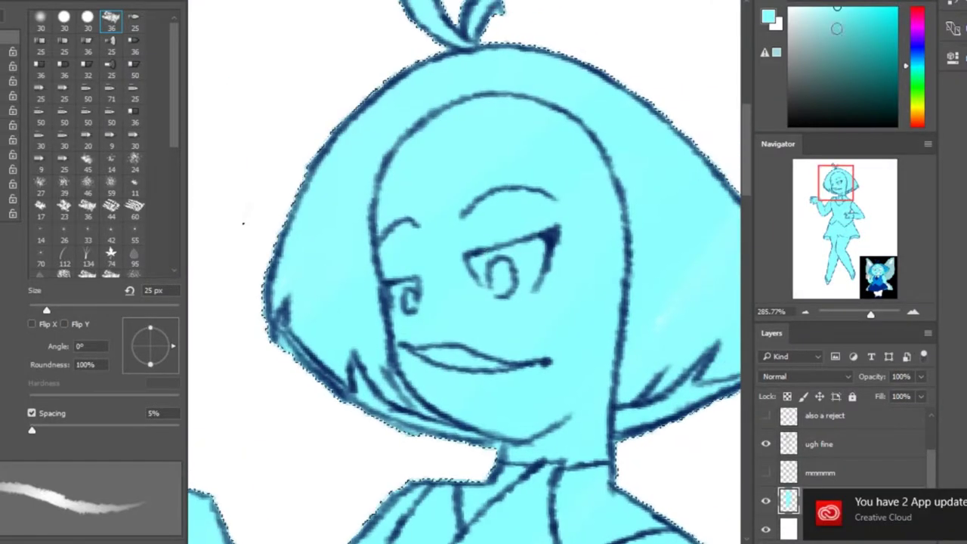
{"action": "key", "text": "bracketleft"}
{"action": "key", "text": "bracketleft"}
{"action": "left_click_drag", "start_coordinate": [534, 257], "coordinate": [521, 281]}
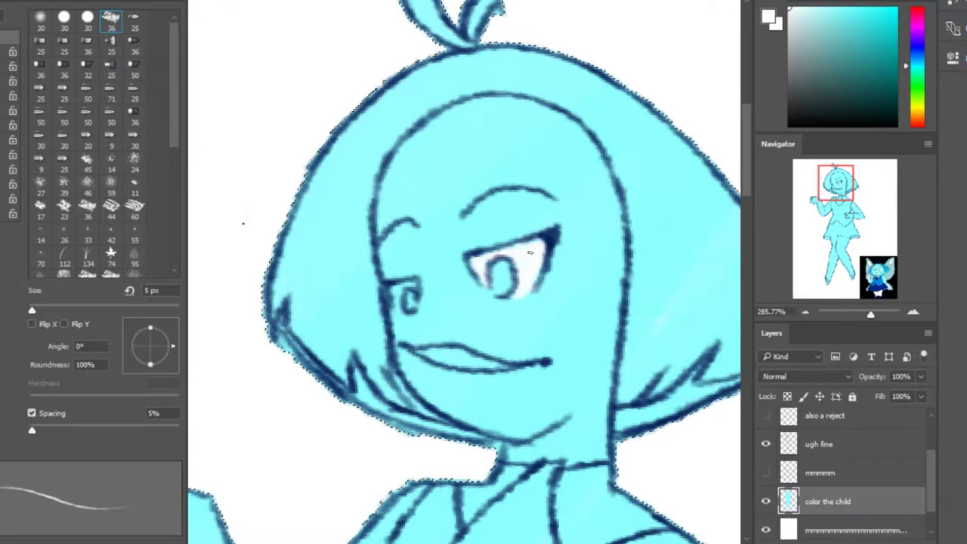
{"action": "left_click_drag", "start_coordinate": [429, 353], "coordinate": [465, 363]}
Sample the dark blue of the reference's pupil and paint the figure's irises with it
{"action": "left_click_drag", "start_coordinate": [835, 182], "coordinate": [878, 274]}
{"action": "left_click", "coordinate": [474, 289], "text": "alt"}
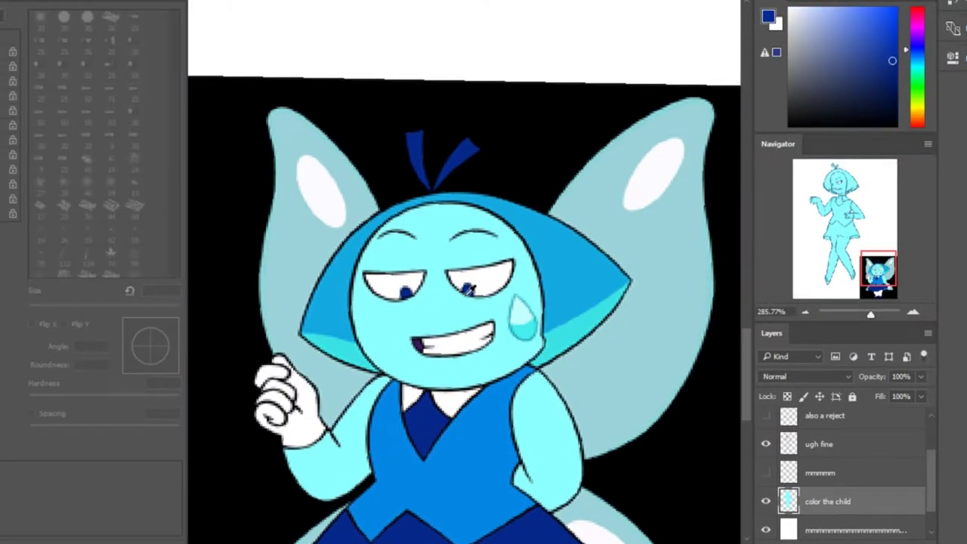
{"action": "left_click", "coordinate": [835, 185]}
{"action": "left_click_drag", "start_coordinate": [483, 175], "coordinate": [501, 198]}
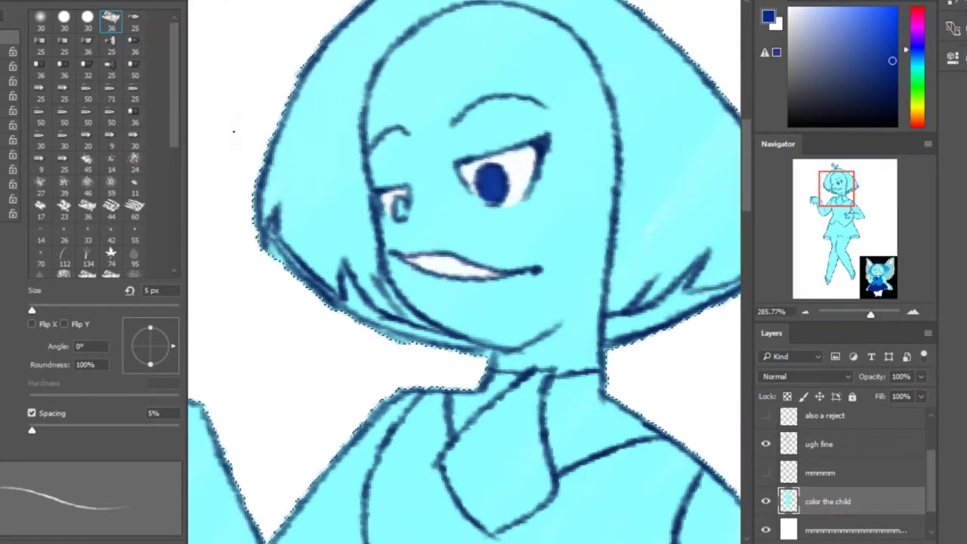
Paint the hair around the face in the medium blue sampled from the reference hair, using a 9 px brush
{"action": "left_click", "coordinate": [878, 274]}
{"action": "left_click", "coordinate": [608, 244], "text": "alt"}
{"action": "left_click", "coordinate": [831, 166]}
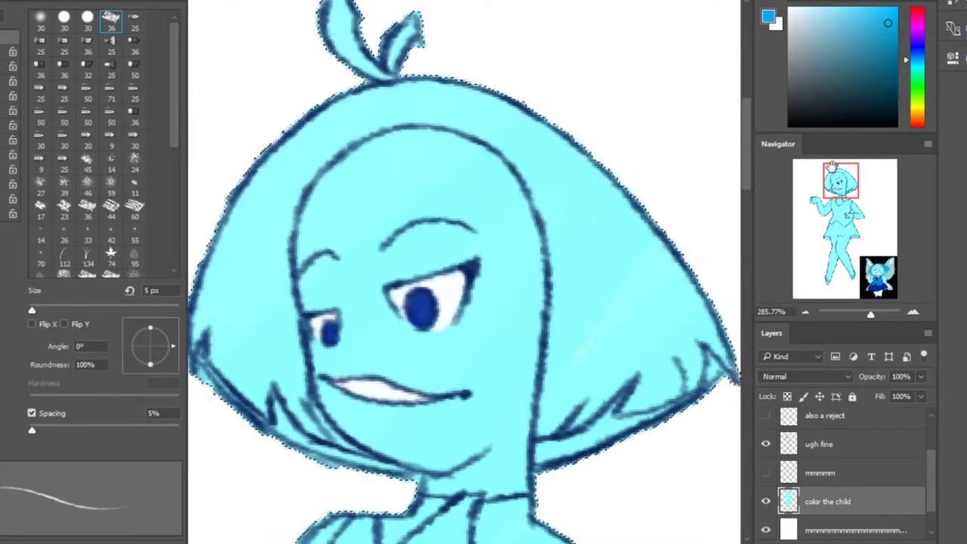
{"action": "key", "text": "]"}
{"action": "key", "text": "]"}
{"action": "left_click_drag", "start_coordinate": [574, 225], "coordinate": [558, 266]}
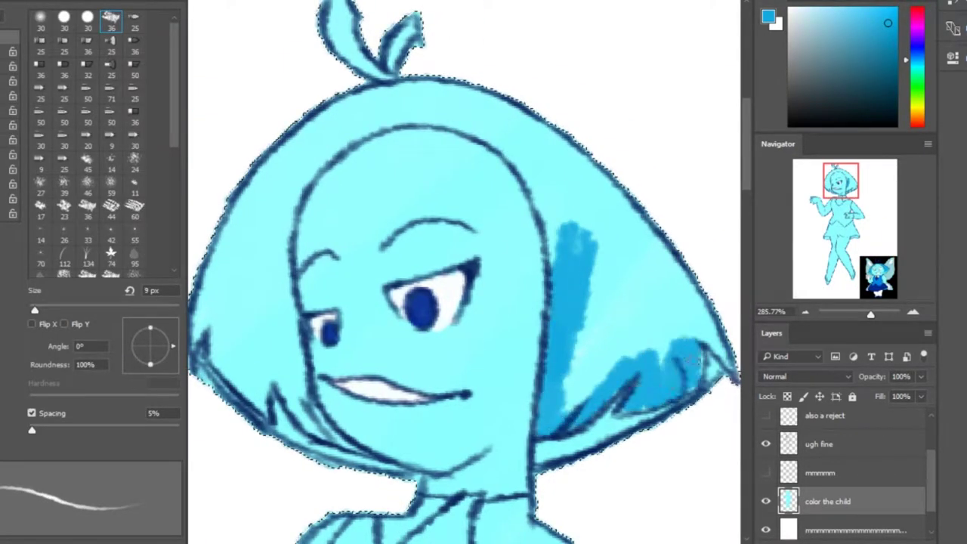
{"action": "mouse_move", "coordinate": [687, 361]}
{"action": "left_mouse_down"}
{"action": "mouse_move", "coordinate": [702, 302]}
{"action": "mouse_move", "coordinate": [612, 377]}
{"action": "mouse_move", "coordinate": [619, 242]}
{"action": "mouse_move", "coordinate": [583, 262]}
{"action": "mouse_move", "coordinate": [529, 114]}
{"action": "mouse_move", "coordinate": [558, 128]}
{"action": "mouse_move", "coordinate": [257, 182]}
{"action": "mouse_move", "coordinate": [370, 106]}
{"action": "mouse_move", "coordinate": [589, 166]}
{"action": "mouse_move", "coordinate": [393, 121]}
{"action": "mouse_move", "coordinate": [249, 249]}
{"action": "mouse_move", "coordinate": [268, 348]}
{"action": "mouse_move", "coordinate": [298, 411]}
{"action": "mouse_move", "coordinate": [230, 374]}
{"action": "mouse_move", "coordinate": [272, 415]}
{"action": "left_mouse_up"}
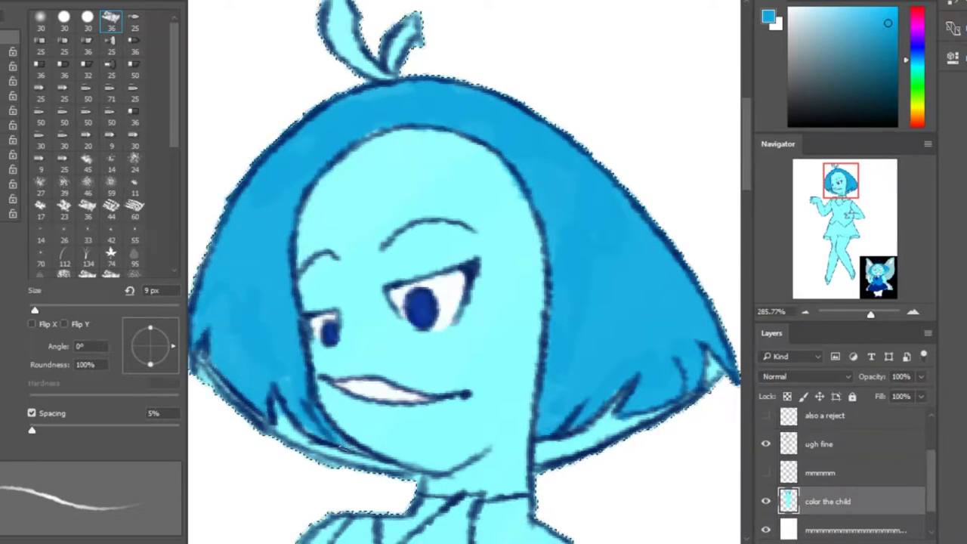
Paint both sides of the shirt collar off-white around the necktie
{"action": "left_click_drag", "start_coordinate": [453, 423], "coordinate": [392, 121]}
{"action": "left_click_drag", "start_coordinate": [392, 423], "coordinate": [363, 283]}
{"action": "left_click_drag", "start_coordinate": [340, 151], "coordinate": [453, 488]}
{"action": "key", "text": "x"}
{"action": "left_click_drag", "start_coordinate": [508, 408], "coordinate": [532, 483]}
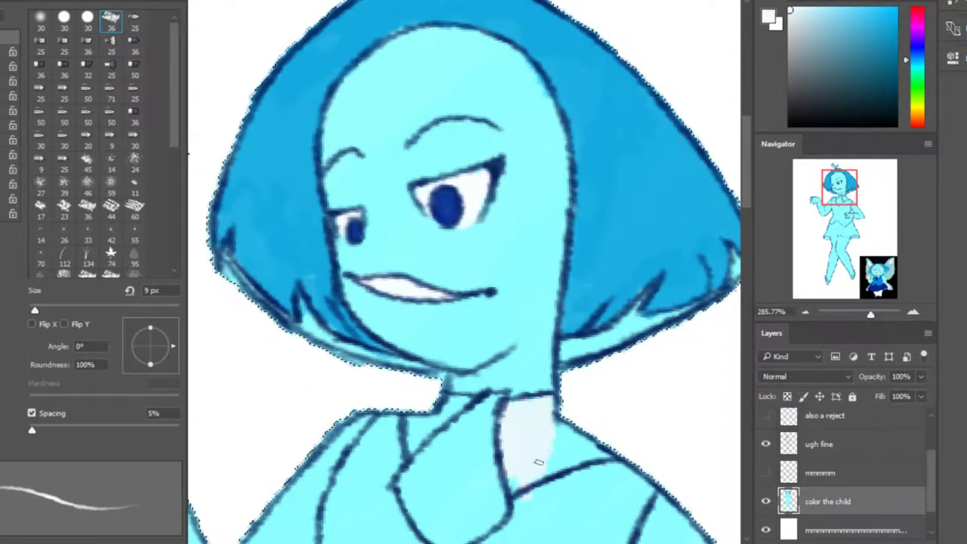
{"action": "key", "text": "ctrl+z"}
{"action": "mouse_move", "coordinate": [412, 445]}
{"action": "left_mouse_down"}
{"action": "mouse_move", "coordinate": [461, 398]}
{"action": "mouse_move", "coordinate": [543, 437]}
{"action": "mouse_move", "coordinate": [615, 425]}
{"action": "mouse_move", "coordinate": [518, 26]}
{"action": "left_mouse_up"}
Paint the hand on the hip and the raised hand off-white up to the wrists
{"action": "left_click_drag", "start_coordinate": [462, 355], "coordinate": [483, 301]}
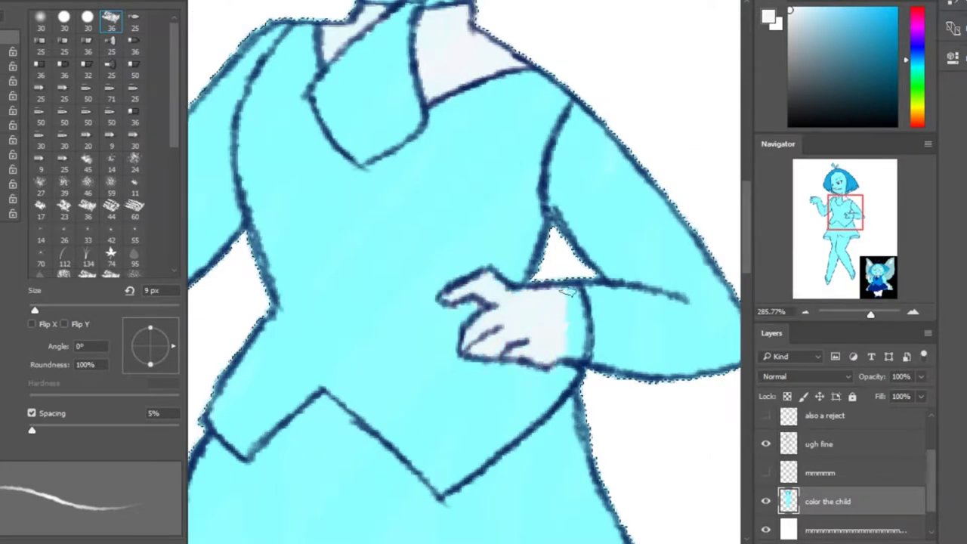
{"action": "left_click_drag", "start_coordinate": [568, 291], "coordinate": [576, 351]}
{"action": "left_click_drag", "start_coordinate": [189, 196], "coordinate": [609, 233]}
{"action": "mouse_move", "coordinate": [495, 151]}
{"action": "left_mouse_down"}
{"action": "mouse_move", "coordinate": [408, 170]}
{"action": "mouse_move", "coordinate": [485, 71]}
{"action": "mouse_move", "coordinate": [324, 143]}
{"action": "left_mouse_up"}
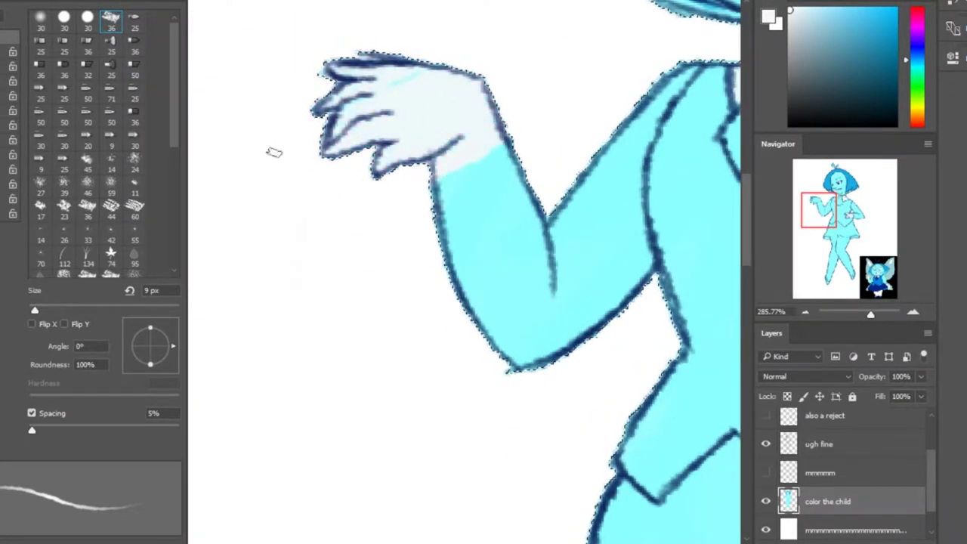
Paint both legs off-white from the skirt hem down to the shoes with a 15 px brush
{"action": "left_click_drag", "start_coordinate": [818, 210], "coordinate": [829, 258]}
{"action": "left_click_drag", "start_coordinate": [870, 314], "coordinate": [863, 314]}
{"action": "key", "text": "bracketright"}
{"action": "key", "text": "bracketright"}
{"action": "left_click_drag", "start_coordinate": [419, 219], "coordinate": [438, 335]}
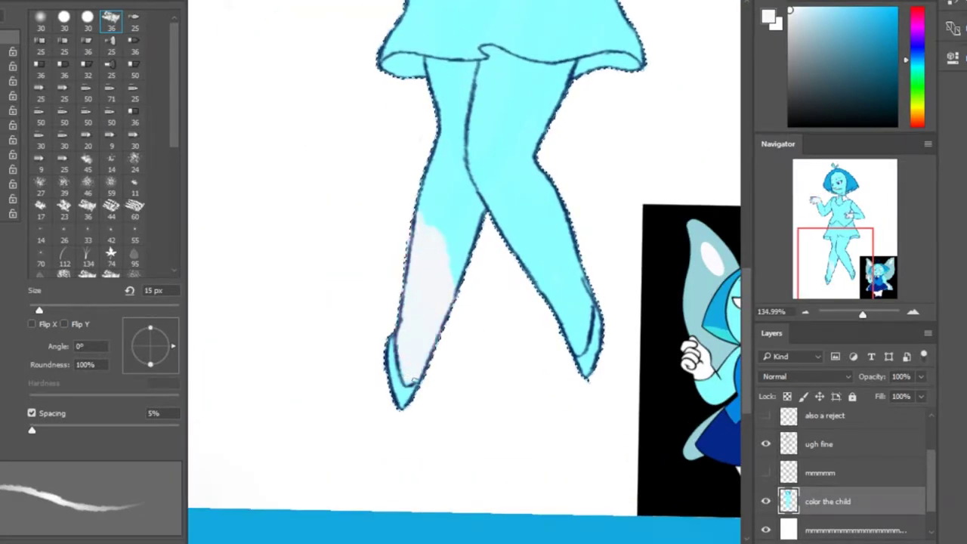
{"action": "mouse_move", "coordinate": [414, 377]}
{"action": "left_mouse_down"}
{"action": "mouse_move", "coordinate": [440, 237]}
{"action": "mouse_move", "coordinate": [468, 241]}
{"action": "mouse_move", "coordinate": [494, 118]}
{"action": "mouse_move", "coordinate": [423, 121]}
{"action": "mouse_move", "coordinate": [469, 148]}
{"action": "mouse_move", "coordinate": [457, 197]}
{"action": "mouse_move", "coordinate": [492, 219]}
{"action": "mouse_move", "coordinate": [492, 107]}
{"action": "mouse_move", "coordinate": [443, 90]}
{"action": "left_mouse_up"}
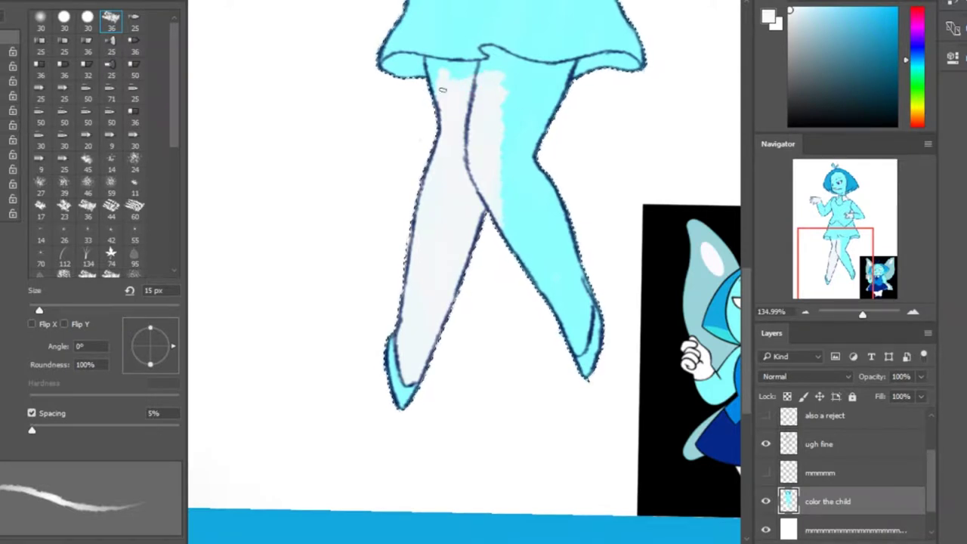
{"action": "left_click_drag", "start_coordinate": [589, 379], "coordinate": [400, 403]}
{"action": "mouse_move", "coordinate": [317, 151]}
{"action": "left_mouse_down"}
{"action": "mouse_move", "coordinate": [359, 331]}
{"action": "mouse_move", "coordinate": [391, 375]}
{"action": "mouse_move", "coordinate": [339, 342]}
{"action": "mouse_move", "coordinate": [336, 96]}
{"action": "mouse_move", "coordinate": [381, 89]}
{"action": "left_mouse_up"}
Paint both shoes dark blue with an 8 px brush
{"action": "scroll", "coordinate": [327, 97], "scroll_direction": "up", "scroll_amount": 5}
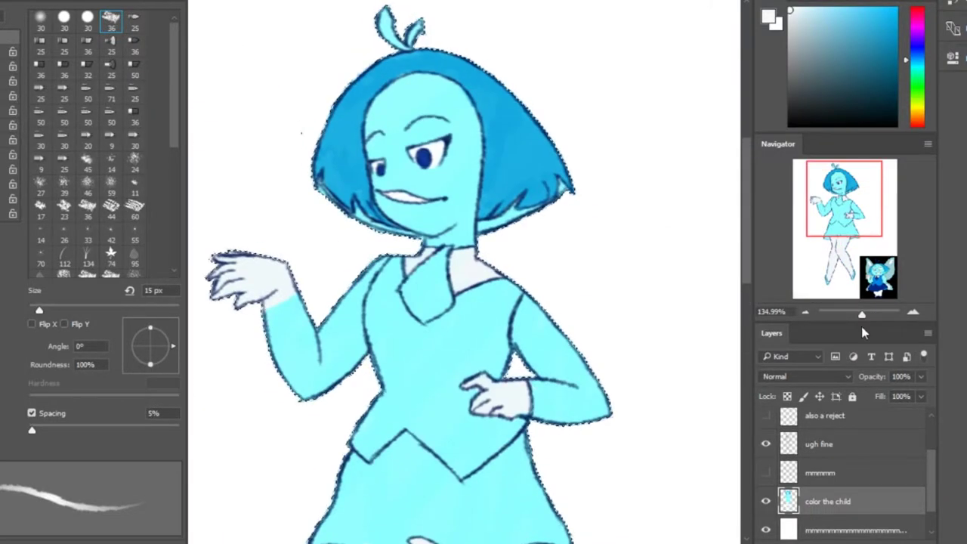
{"action": "left_click_drag", "start_coordinate": [861, 312], "coordinate": [870, 312]}
{"action": "key", "text": "bracketleft"}
{"action": "key", "text": "bracketleft"}
{"action": "key", "text": "bracketleft"}
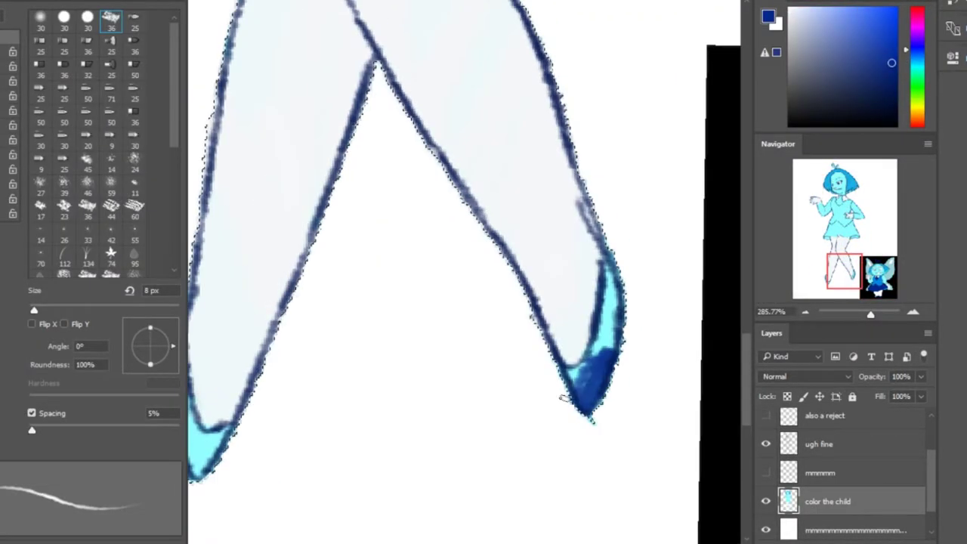
{"action": "mouse_move", "coordinate": [564, 396]}
{"action": "left_mouse_down"}
{"action": "mouse_move", "coordinate": [596, 357]}
{"action": "mouse_move", "coordinate": [612, 265]}
{"action": "left_mouse_up"}
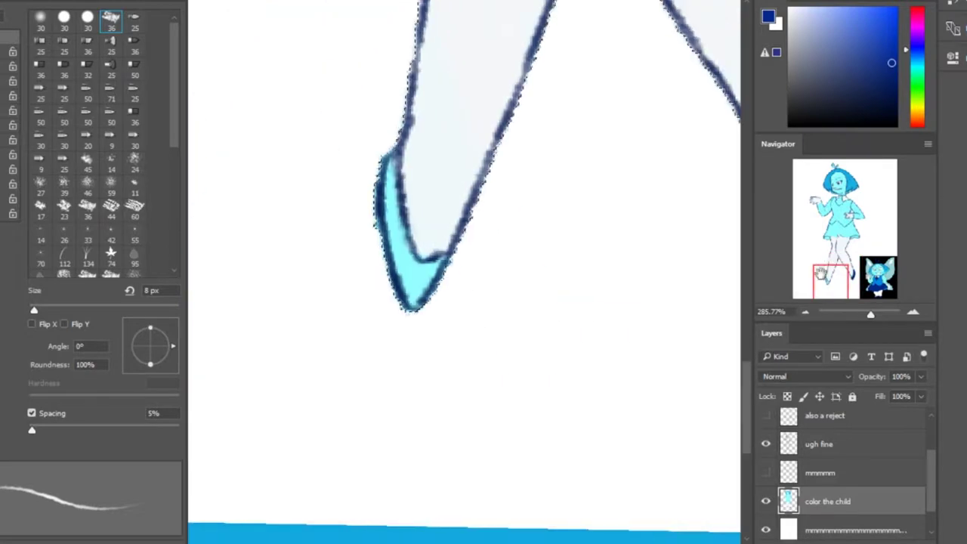
{"action": "left_click_drag", "start_coordinate": [392, 159], "coordinate": [419, 302]}
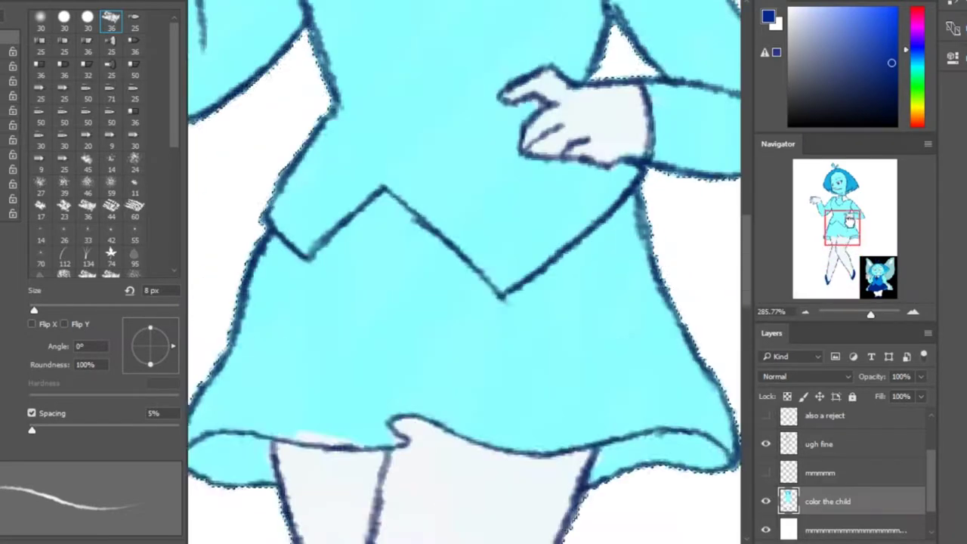
Fill the necktie with the same dark blue using the 8 px brush
{"action": "scroll", "coordinate": [465, 271], "scroll_direction": "up", "scroll_amount": 5}
{"action": "left_click_drag", "start_coordinate": [385, 120], "coordinate": [422, 175]}
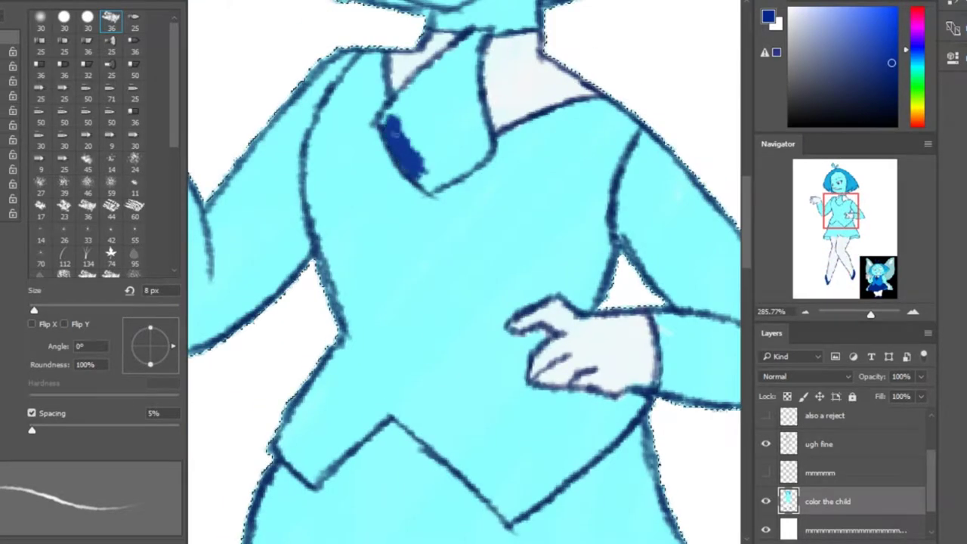
{"action": "mouse_move", "coordinate": [471, 44]}
{"action": "left_mouse_down"}
{"action": "mouse_move", "coordinate": [482, 149]}
{"action": "mouse_move", "coordinate": [453, 57]}
{"action": "mouse_move", "coordinate": [483, 147]}
{"action": "mouse_move", "coordinate": [487, 27]}
{"action": "left_mouse_up"}
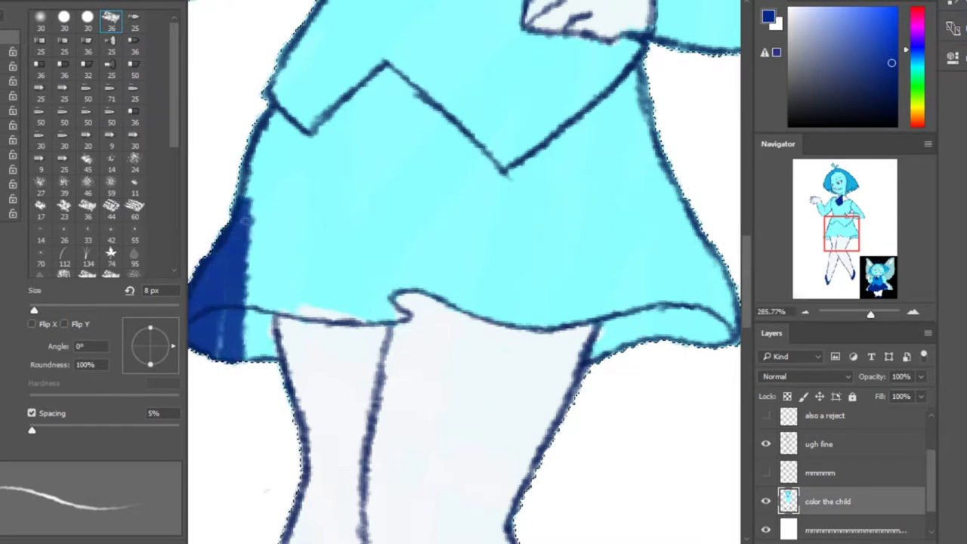
Fill the whole skirt with dark blue, enlarging the brush from 10 to 15 px for the wide areas
{"action": "key", "text": "bracketright"}
{"action": "key", "text": "bracketright"}
{"action": "mouse_move", "coordinate": [249, 340]}
{"action": "left_mouse_down"}
{"action": "mouse_move", "coordinate": [275, 249]}
{"action": "mouse_move", "coordinate": [243, 231]}
{"action": "left_mouse_up"}
{"action": "mouse_move", "coordinate": [284, 208]}
{"action": "left_mouse_down"}
{"action": "mouse_move", "coordinate": [367, 90]}
{"action": "mouse_move", "coordinate": [273, 130]}
{"action": "left_mouse_up"}
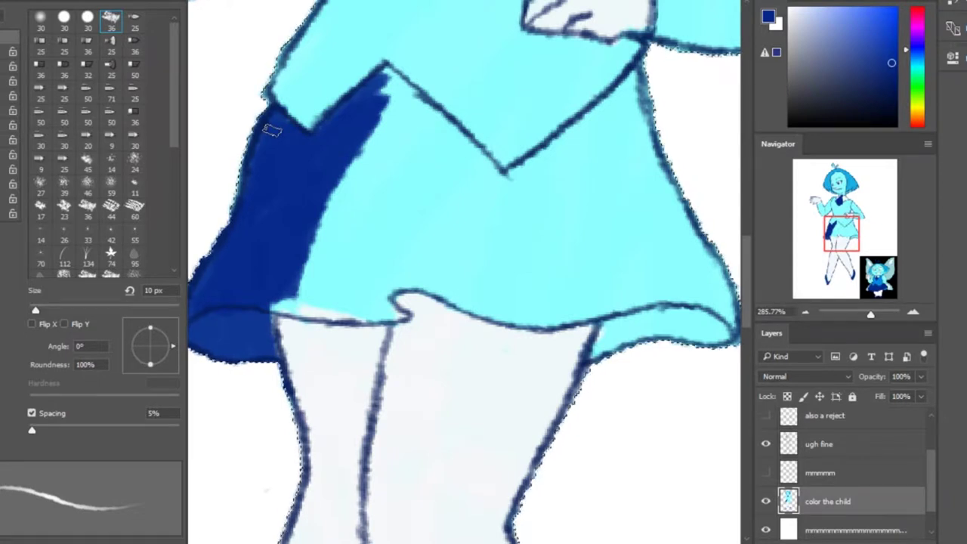
{"action": "mouse_move", "coordinate": [423, 177]}
{"action": "left_mouse_down"}
{"action": "mouse_move", "coordinate": [430, 121]}
{"action": "mouse_move", "coordinate": [447, 138]}
{"action": "mouse_move", "coordinate": [331, 215]}
{"action": "mouse_move", "coordinate": [386, 160]}
{"action": "mouse_move", "coordinate": [336, 280]}
{"action": "mouse_move", "coordinate": [298, 304]}
{"action": "mouse_move", "coordinate": [338, 308]}
{"action": "mouse_move", "coordinate": [353, 297]}
{"action": "mouse_move", "coordinate": [393, 308]}
{"action": "mouse_move", "coordinate": [394, 264]}
{"action": "mouse_move", "coordinate": [538, 172]}
{"action": "mouse_move", "coordinate": [640, 83]}
{"action": "mouse_move", "coordinate": [665, 301]}
{"action": "mouse_move", "coordinate": [653, 234]}
{"action": "mouse_move", "coordinate": [621, 363]}
{"action": "mouse_move", "coordinate": [613, 273]}
{"action": "mouse_move", "coordinate": [648, 319]}
{"action": "mouse_move", "coordinate": [488, 181]}
{"action": "left_mouse_up"}
{"action": "key", "text": "bracketright"}
{"action": "key", "text": "bracketleft"}
{"action": "mouse_move", "coordinate": [505, 315]}
{"action": "left_mouse_down"}
{"action": "mouse_move", "coordinate": [617, 285]}
{"action": "mouse_move", "coordinate": [599, 195]}
{"action": "mouse_move", "coordinate": [560, 238]}
{"action": "mouse_move", "coordinate": [565, 319]}
{"action": "mouse_move", "coordinate": [561, 262]}
{"action": "mouse_move", "coordinate": [624, 143]}
{"action": "mouse_move", "coordinate": [469, 169]}
{"action": "left_mouse_up"}
{"action": "key", "text": "bracketright"}
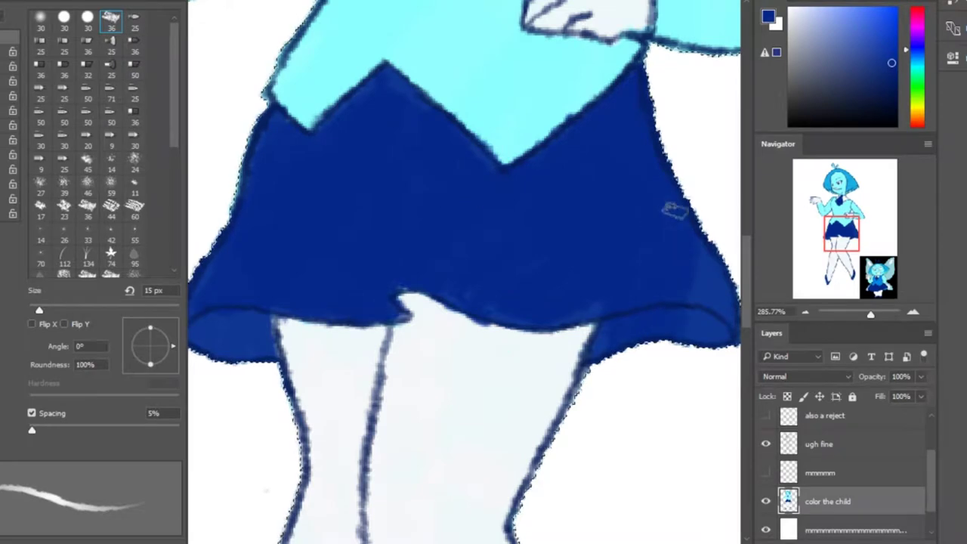
Sample the bright blue of the reference's vest and fill the figure's vest with it, using 10 and 15 px brushes
{"action": "left_click", "coordinate": [866, 216]}
{"action": "left_click", "coordinate": [877, 274]}
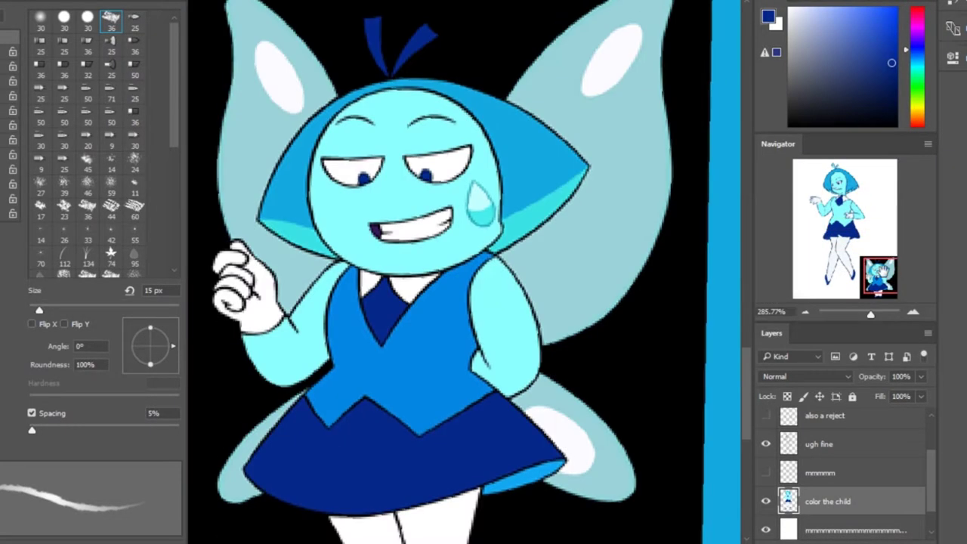
{"action": "left_click", "coordinate": [370, 325], "text": "alt"}
{"action": "key", "text": "bracketleft"}
{"action": "left_click", "coordinate": [843, 207]}
{"action": "mouse_move", "coordinate": [460, 309]}
{"action": "left_mouse_down"}
{"action": "mouse_move", "coordinate": [476, 195]}
{"action": "mouse_move", "coordinate": [529, 250]}
{"action": "mouse_move", "coordinate": [551, 340]}
{"action": "mouse_move", "coordinate": [498, 325]}
{"action": "left_mouse_up"}
{"action": "left_click_drag", "start_coordinate": [306, 144], "coordinate": [310, 140]}
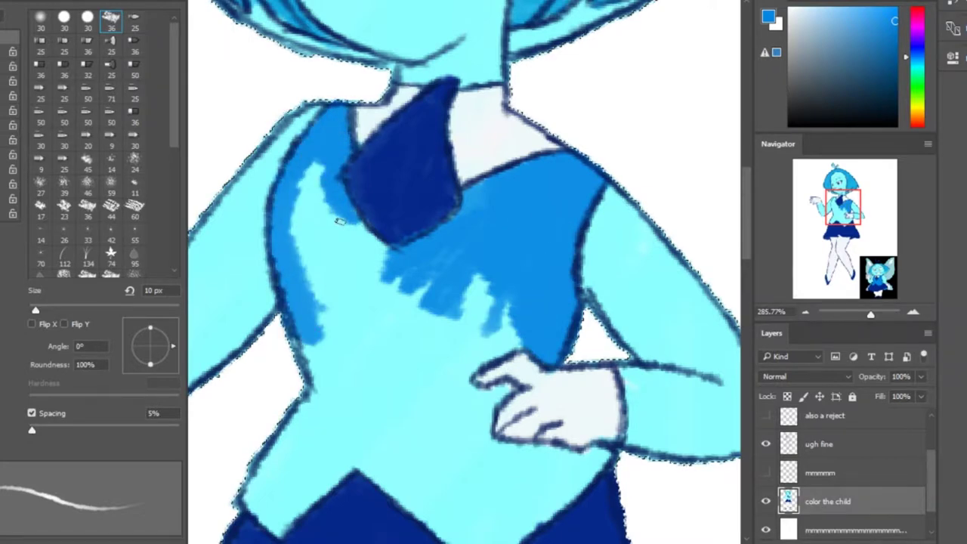
{"action": "key", "text": "bracketright"}
{"action": "mouse_move", "coordinate": [340, 220]}
{"action": "left_mouse_down"}
{"action": "mouse_move", "coordinate": [393, 277]}
{"action": "mouse_move", "coordinate": [398, 335]}
{"action": "mouse_move", "coordinate": [314, 219]}
{"action": "mouse_move", "coordinate": [304, 190]}
{"action": "left_mouse_up"}
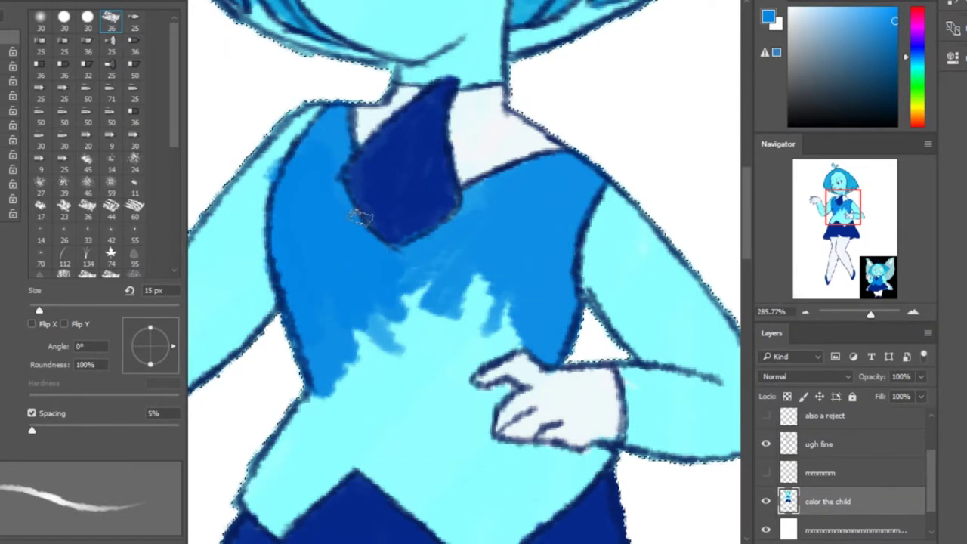
{"action": "mouse_move", "coordinate": [370, 272]}
{"action": "left_mouse_down"}
{"action": "mouse_move", "coordinate": [453, 355]}
{"action": "mouse_move", "coordinate": [443, 390]}
{"action": "mouse_move", "coordinate": [491, 451]}
{"action": "mouse_move", "coordinate": [468, 487]}
{"action": "mouse_move", "coordinate": [279, 469]}
{"action": "mouse_move", "coordinate": [406, 474]}
{"action": "mouse_move", "coordinate": [443, 392]}
{"action": "mouse_move", "coordinate": [457, 410]}
{"action": "mouse_move", "coordinate": [483, 399]}
{"action": "mouse_move", "coordinate": [514, 336]}
{"action": "left_mouse_up"}
{"action": "scroll", "coordinate": [483, 399], "scroll_direction": "down", "scroll_amount": 3}
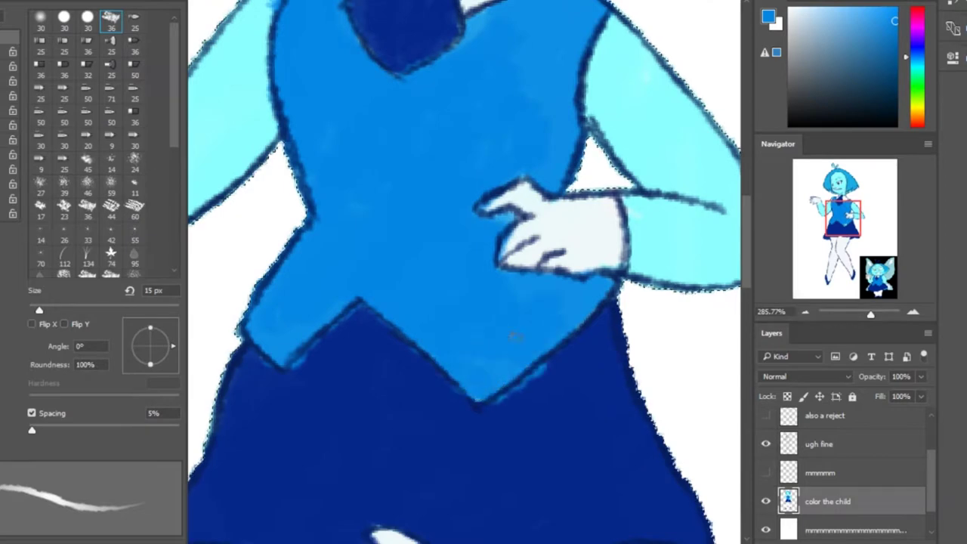
Touch up the hand on the hip in off-white with an 8 px brush
{"action": "left_click", "coordinate": [664, 113], "text": "alt"}
{"action": "key", "text": "bracketleft"}
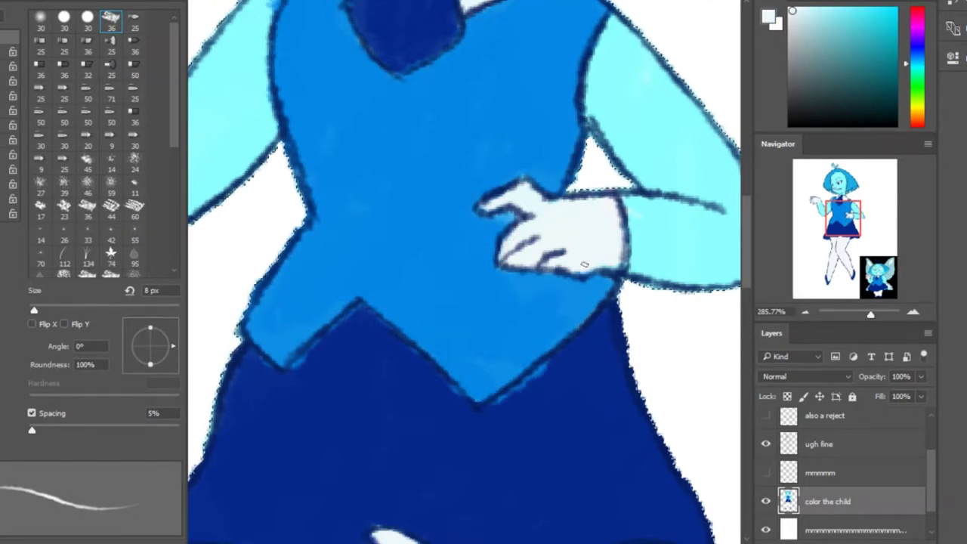
{"action": "mouse_move", "coordinate": [251, 24]}
{"action": "left_mouse_down"}
{"action": "mouse_move", "coordinate": [263, 77]}
{"action": "mouse_move", "coordinate": [313, 130]}
{"action": "left_mouse_up"}
Sample the skirt's dark blue and paint the two-pronged tuft on top of the head with it
{"action": "left_click", "coordinate": [287, 475], "text": "alt"}
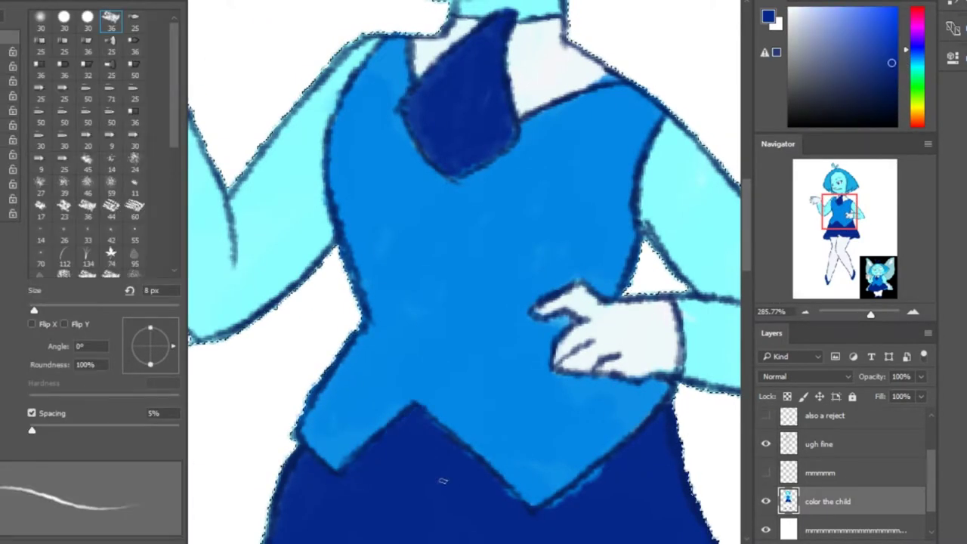
{"action": "scroll", "coordinate": [602, 475], "scroll_direction": "down", "scroll_amount": 3}
{"action": "scroll", "coordinate": [453, 302], "scroll_direction": "down", "scroll_amount": 3}
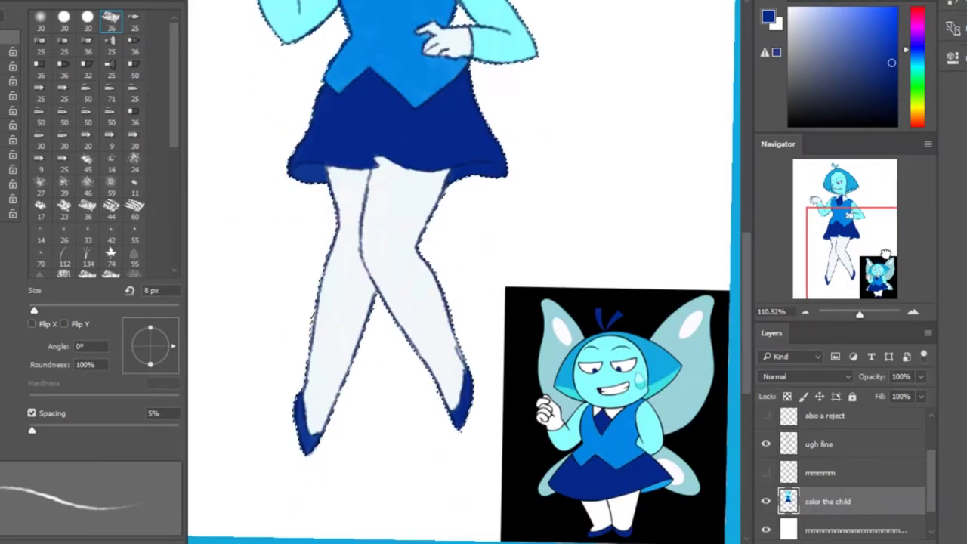
{"action": "scroll", "coordinate": [345, 128], "scroll_direction": "up", "scroll_amount": 3}
{"action": "scroll", "coordinate": [432, 89], "scroll_direction": "up", "scroll_amount": 3}
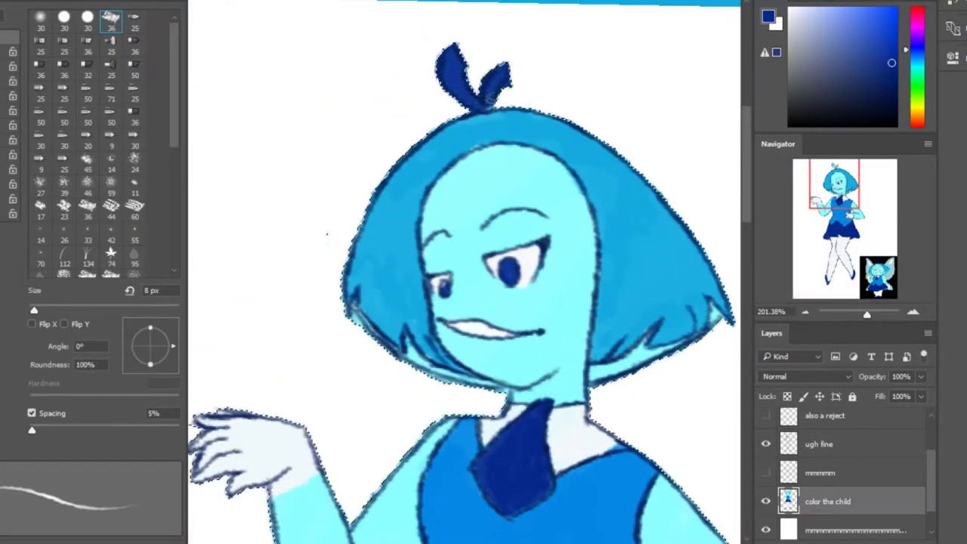
Paint the skirt's inner hem bright blue and the underside of the hair turquoise
{"action": "scroll", "coordinate": [326, 234], "scroll_direction": "down", "scroll_amount": 5}
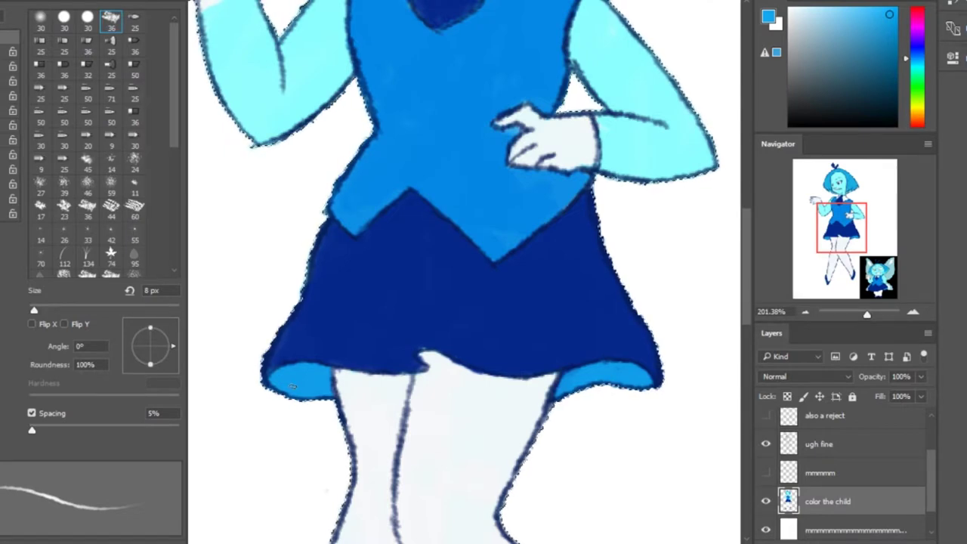
{"action": "scroll", "coordinate": [465, 272], "scroll_direction": "up", "scroll_amount": 8}
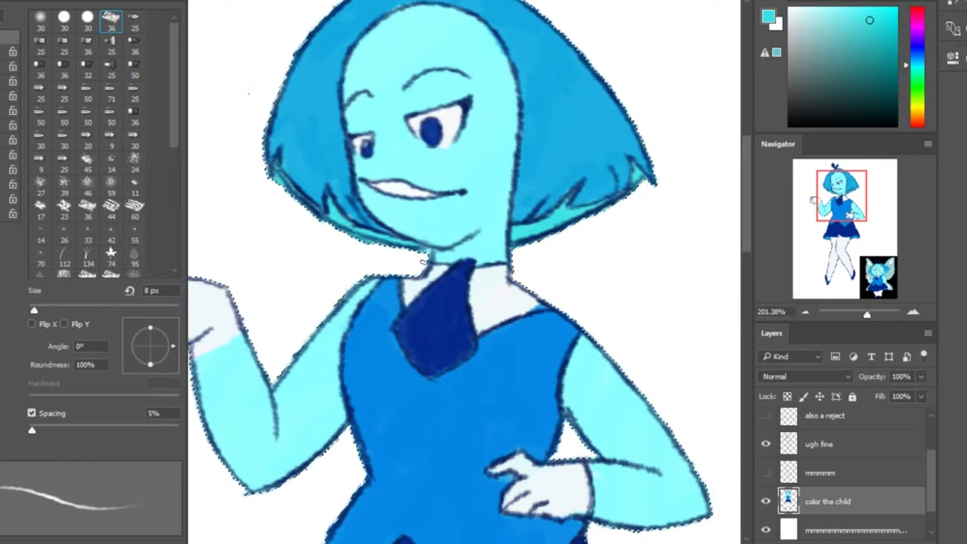
Touch up the collar in off-white and the edge of the tie in dark blue, both sampled from the figure, with an 8 px brush
{"action": "left_click", "coordinate": [422, 262], "text": "alt"}
{"action": "scroll", "coordinate": [465, 272], "scroll_direction": "down", "scroll_amount": 5}
{"action": "scroll", "coordinate": [574, 255], "scroll_direction": "up", "scroll_amount": 3}
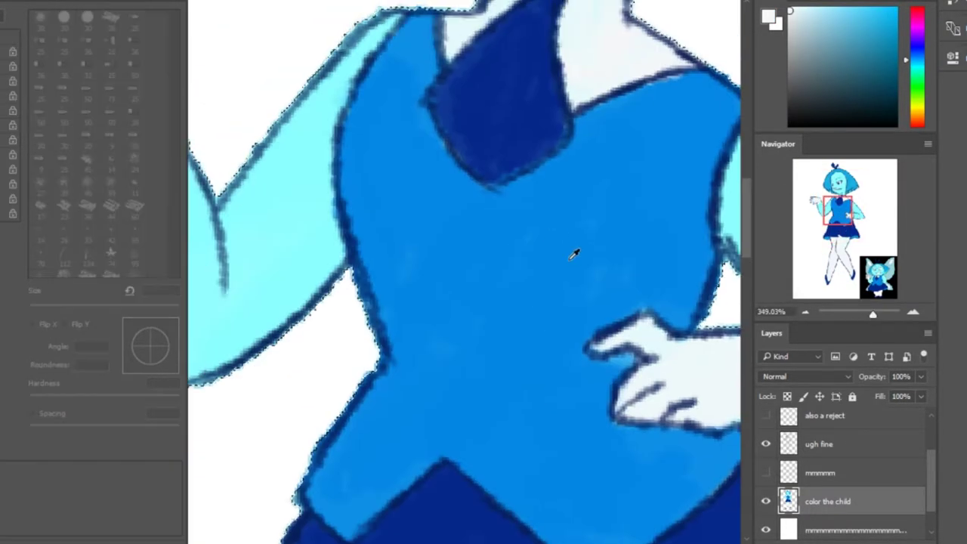
{"action": "scroll", "coordinate": [574, 254], "scroll_direction": "down", "scroll_amount": 3}
{"action": "left_click", "coordinate": [442, 108], "text": "alt"}
{"action": "scroll", "coordinate": [494, 176], "scroll_direction": "up", "scroll_amount": 3}
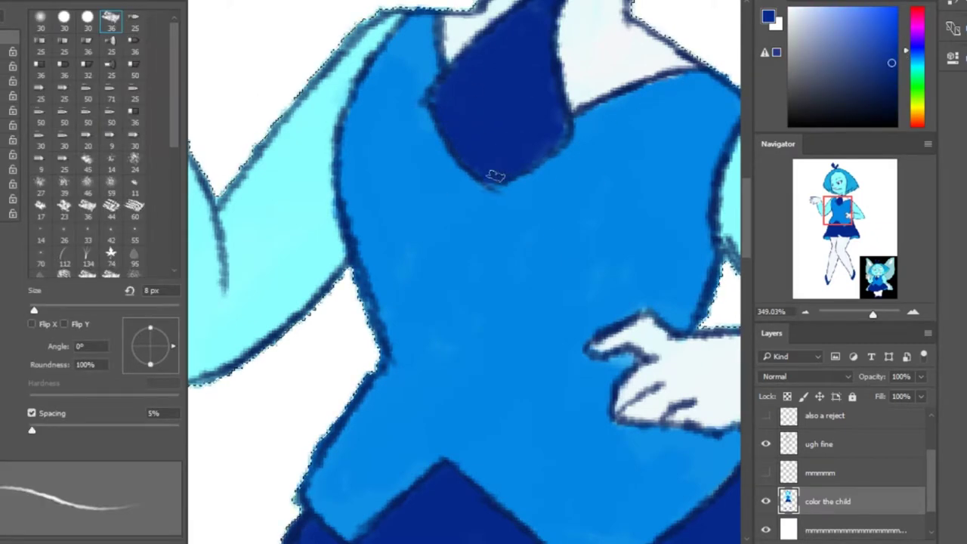
{"action": "scroll", "coordinate": [532, 8], "scroll_direction": "down", "scroll_amount": 10}
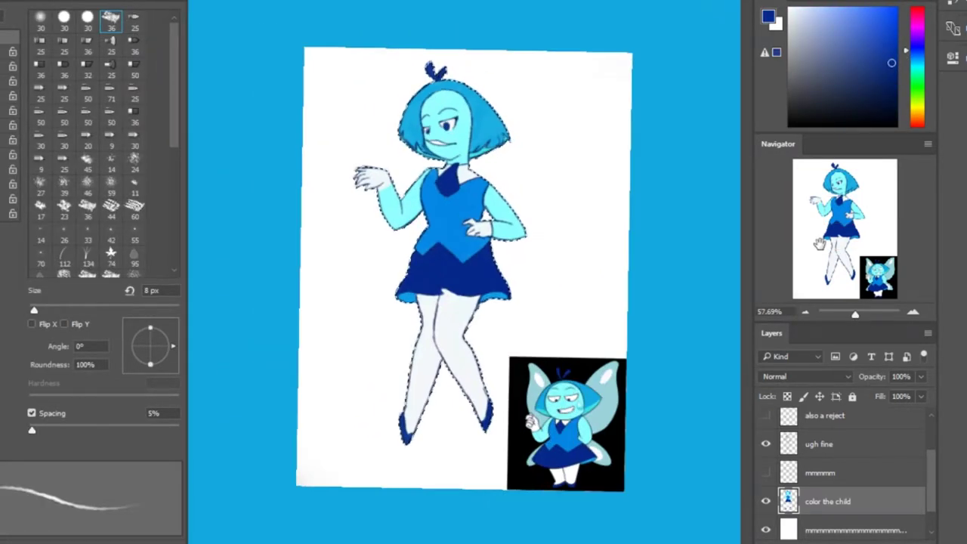
Show the wing outline layer, add a layer named "gam" above it, and sample the dark blue of the hair outline
{"action": "left_click", "coordinate": [765, 472]}
{"action": "left_click", "coordinate": [840, 472]}
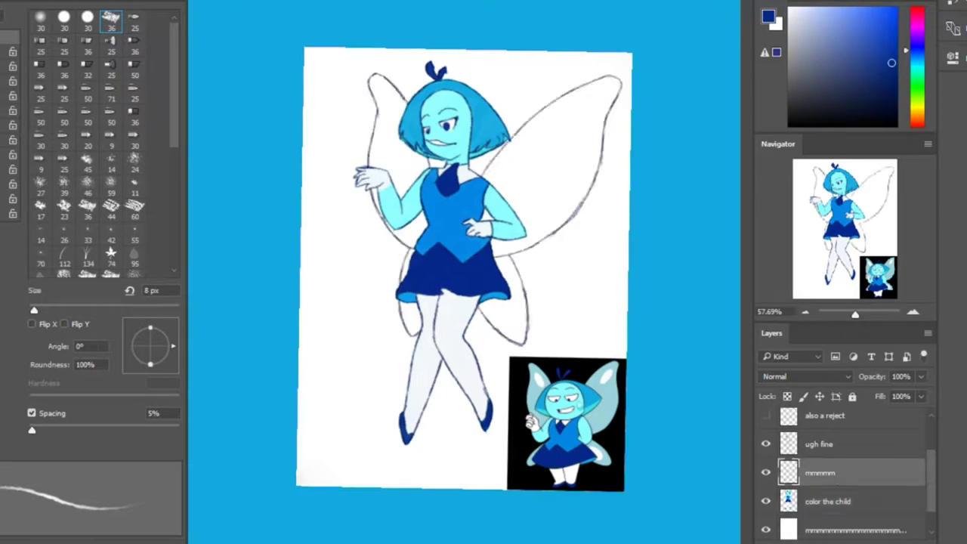
{"action": "key", "text": "Return"}
{"action": "scroll", "coordinate": [378, 111], "scroll_direction": "up", "scroll_amount": 8}
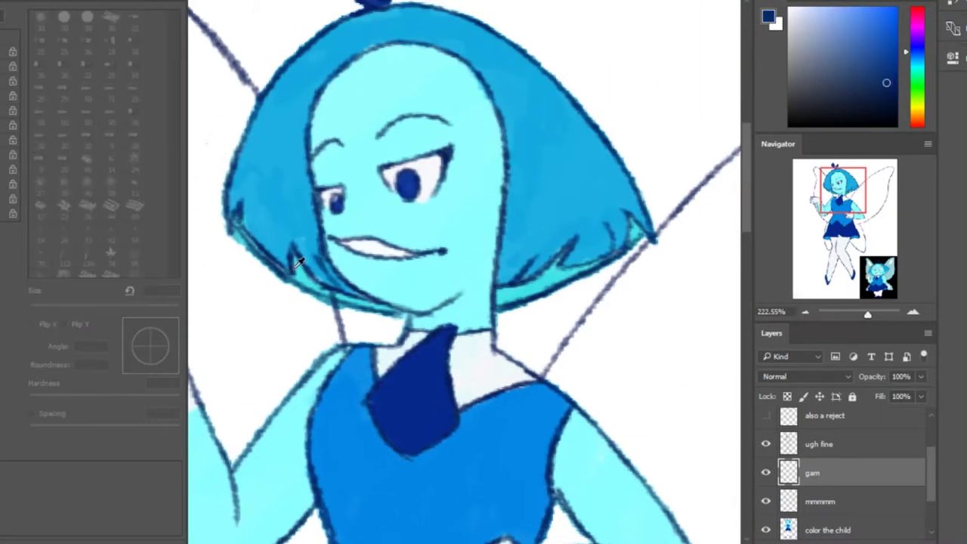
{"action": "left_click", "coordinate": [298, 261], "text": "alt"}
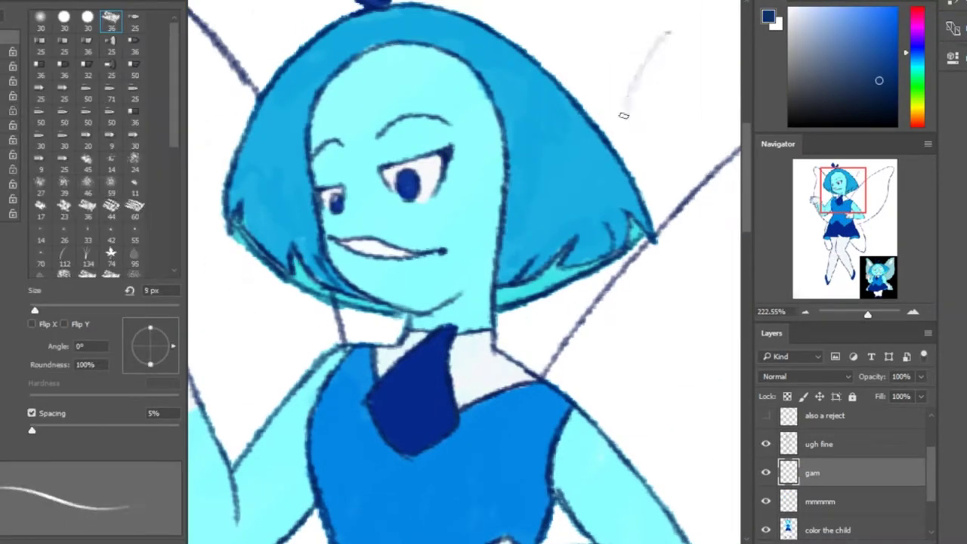
Outline a teardrop gem on the cheek with a 5 px dark blue brush and add a new layer beneath the outline
{"action": "left_click", "coordinate": [765, 529]}
{"action": "scroll", "coordinate": [807, 491], "scroll_direction": "down", "scroll_amount": 1}
{"action": "scroll", "coordinate": [389, 188], "scroll_direction": "up", "scroll_amount": 4}
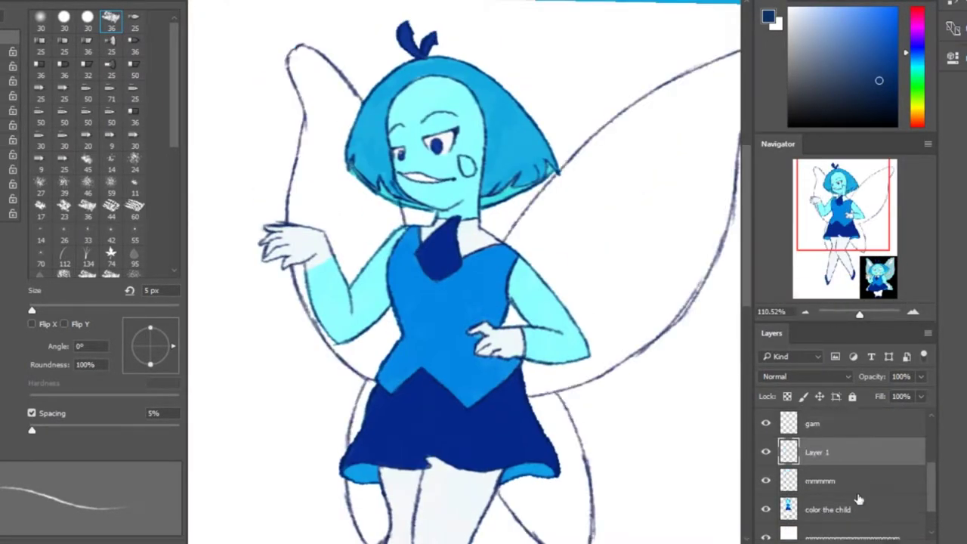
Clear the fill covering the gem outline and fill the cheek gem with turquoise on the lower "gam" layer
{"action": "left_click", "coordinate": [802, 425]}
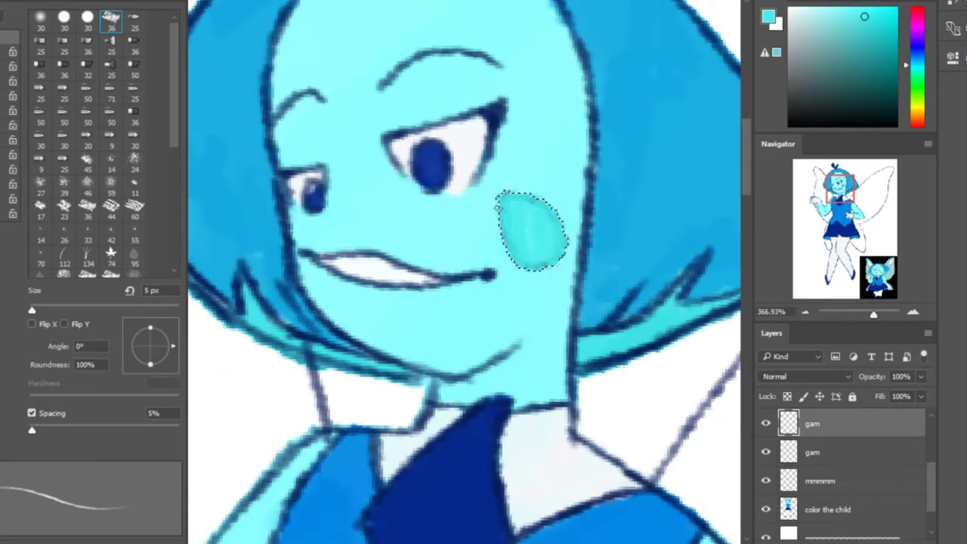
{"action": "key", "text": "Delete"}
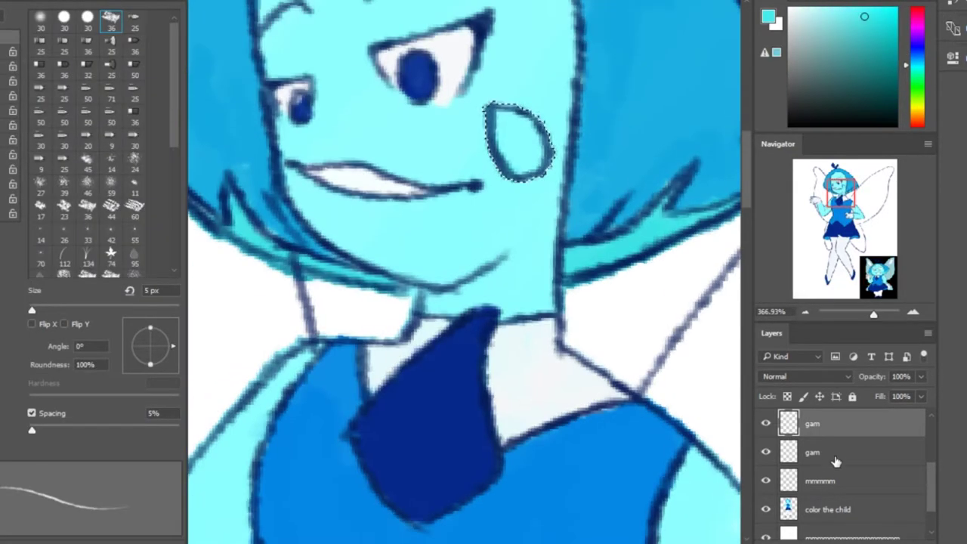
{"action": "left_click", "coordinate": [830, 452]}
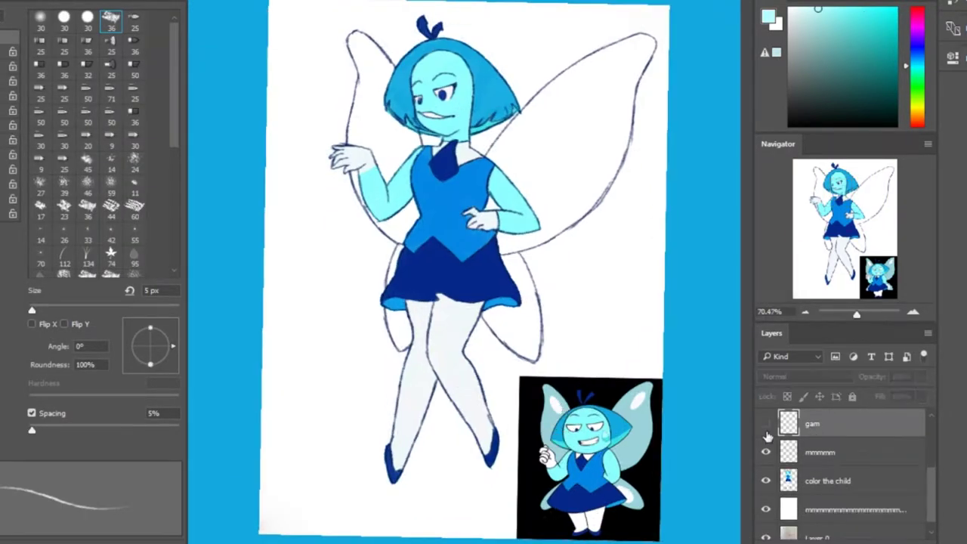
Add a new layer named "hegVLBIAHK" directly above the "color the child" layer
{"action": "left_click", "coordinate": [765, 480]}
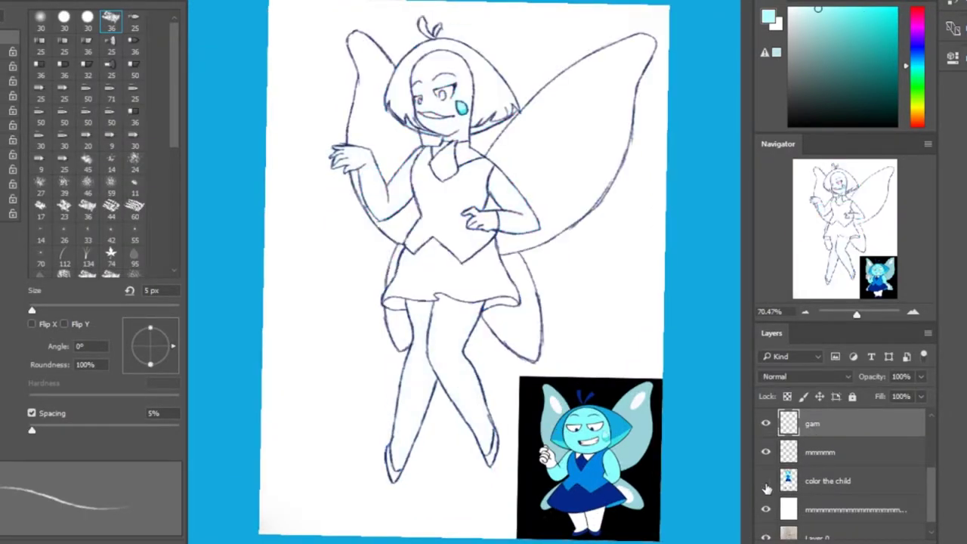
{"action": "left_click", "coordinate": [766, 481]}
{"action": "left_click", "coordinate": [827, 481]}
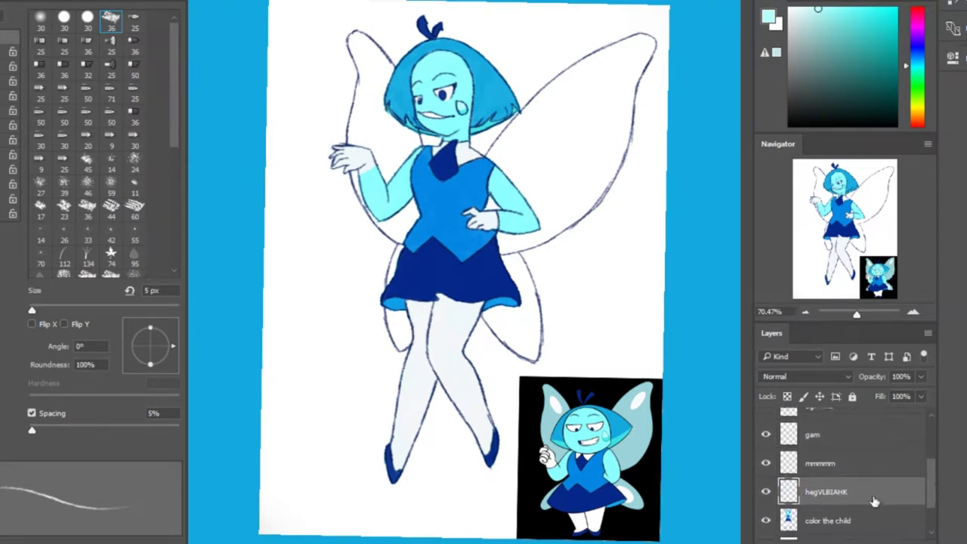
{"action": "key", "text": "ctrl+]"}
{"action": "key", "text": "ctrl+]"}
{"action": "scroll", "coordinate": [930, 468], "scroll_direction": "up", "scroll_amount": 2}
{"action": "key", "text": "alt+]"}
{"action": "key", "text": "ctrl+alt+z"}
{"action": "key", "text": "ctrl+alt+z"}
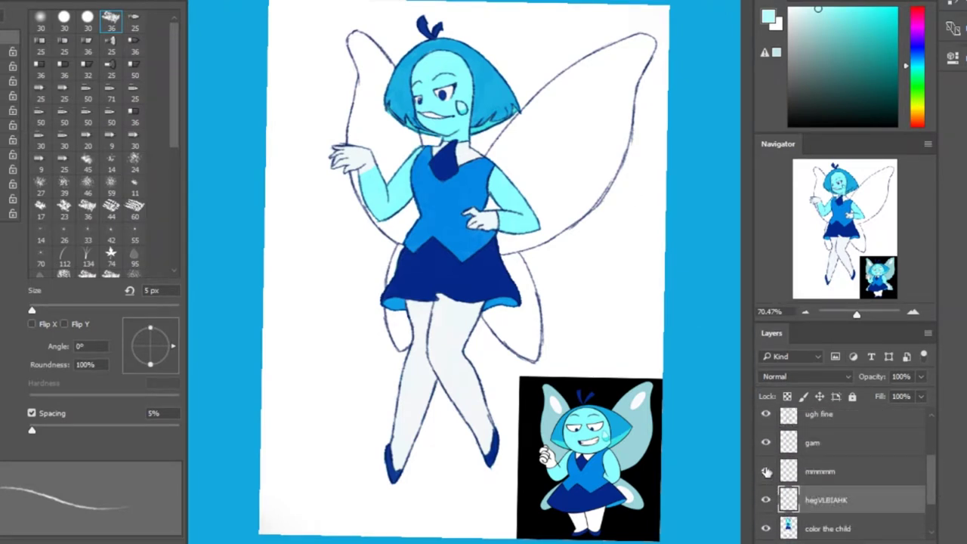
Isolate the wing outlines by hiding the line art, gem and figure colour layers, and make "hegVLBIAHK" the active visible layer
{"action": "left_click", "coordinate": [766, 528]}
{"action": "left_click", "coordinate": [765, 500]}
{"action": "left_click", "coordinate": [766, 413]}
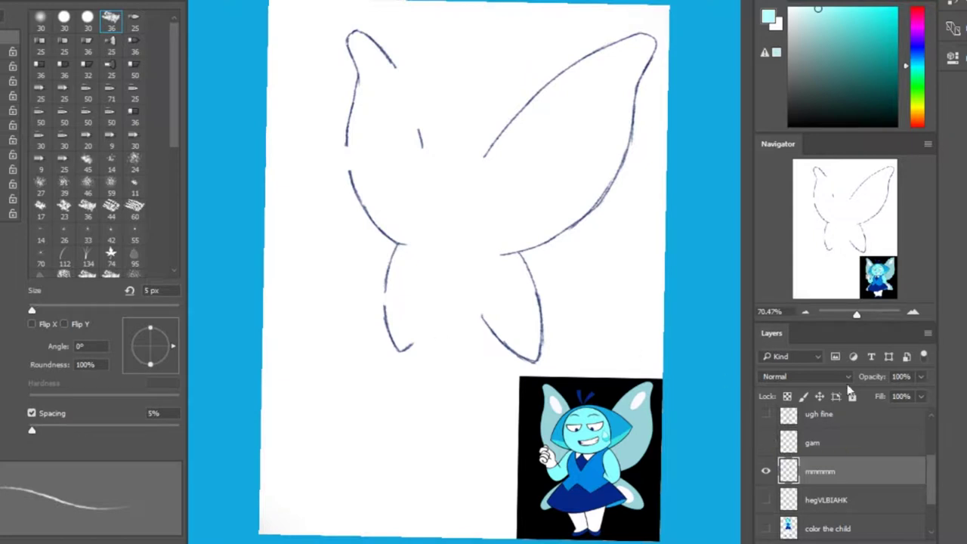
{"action": "key", "text": "alt+["}
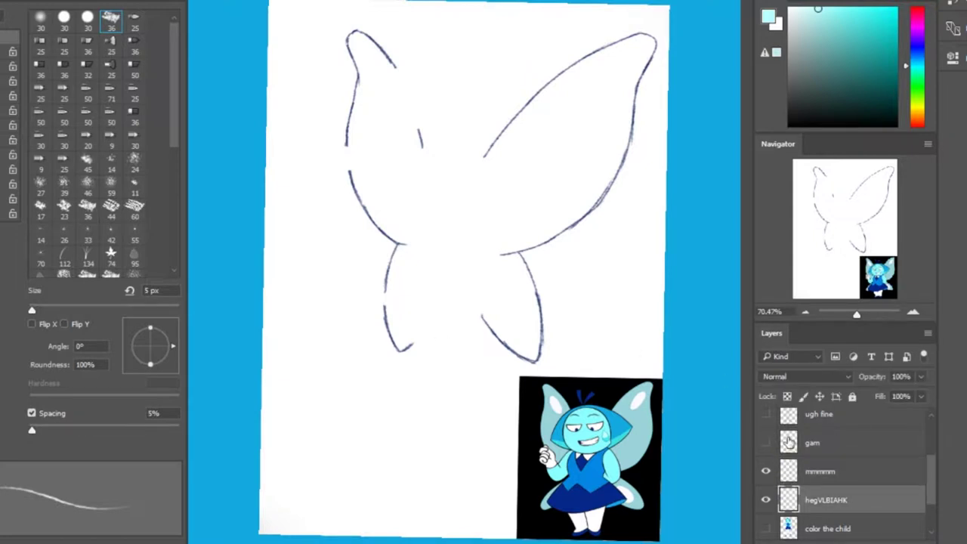
Close the larger wings' open inner edge with a 5 px pale teal line and move "hegVLBIAHK" below the "color the child" layer
{"action": "scroll", "coordinate": [657, 349], "scroll_direction": "up", "scroll_amount": 3}
{"action": "scroll", "coordinate": [660, 352], "scroll_direction": "up", "scroll_amount": 5}
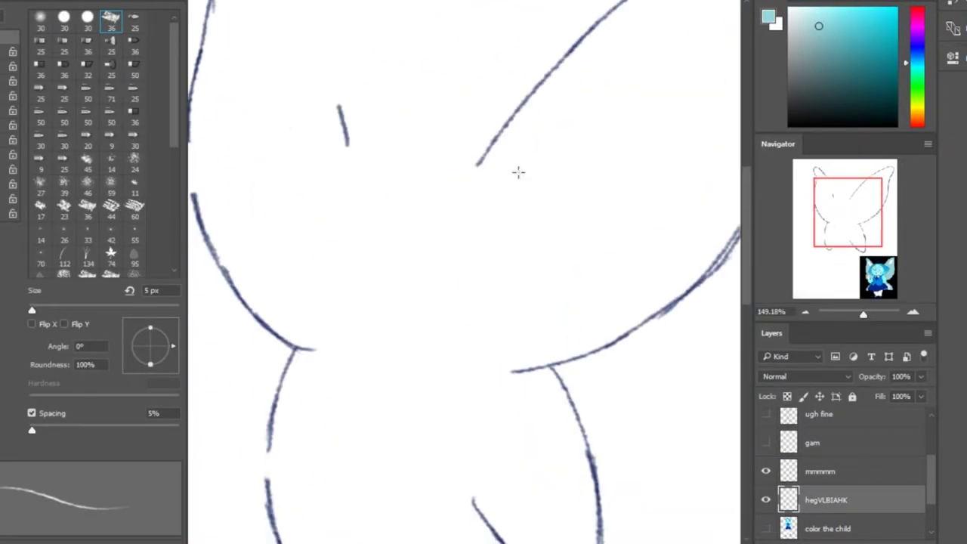
{"action": "left_click", "coordinate": [764, 529]}
{"action": "mouse_move", "coordinate": [476, 169]}
{"action": "left_mouse_down"}
{"action": "mouse_move", "coordinate": [461, 411]}
{"action": "mouse_move", "coordinate": [469, 504]}
{"action": "left_mouse_up"}
{"action": "scroll", "coordinate": [880, 425], "scroll_direction": "down", "scroll_amount": 1}
{"action": "key", "text": "ctrl+["}
{"action": "left_click", "coordinate": [765, 470]}
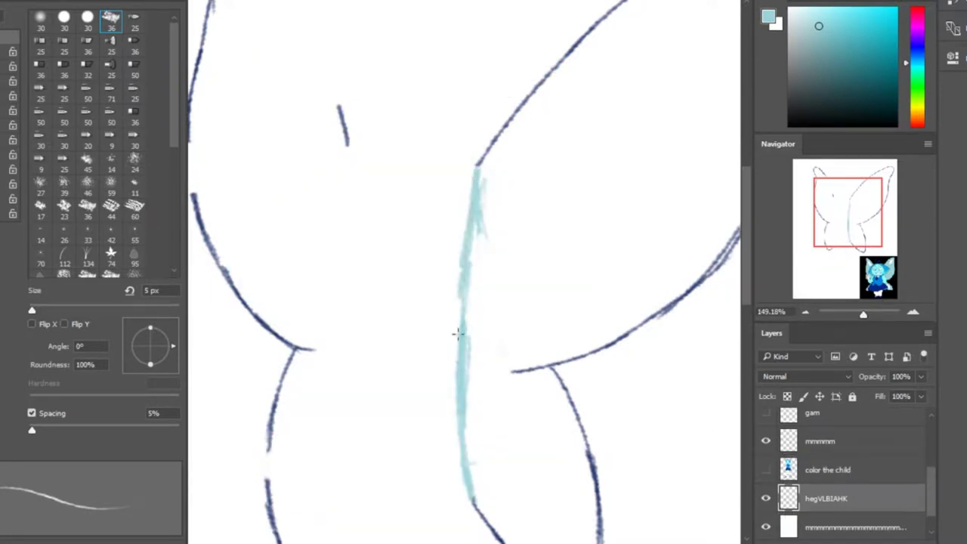
{"action": "left_click", "coordinate": [765, 470]}
Close the smaller pair of wings' open inner edge and outline gaps in pale teal, using the figure's colours as a guide
{"action": "scroll", "coordinate": [457, 333], "scroll_direction": "up", "scroll_amount": 3}
{"action": "scroll", "coordinate": [372, 257], "scroll_direction": "down", "scroll_amount": 2}
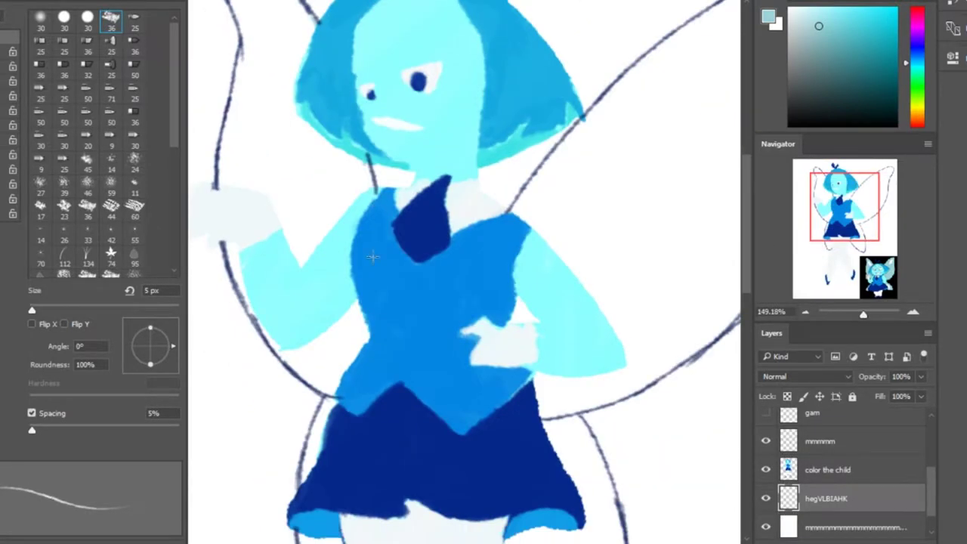
{"action": "scroll", "coordinate": [390, 227], "scroll_direction": "down", "scroll_amount": 2}
{"action": "left_click", "coordinate": [765, 469]}
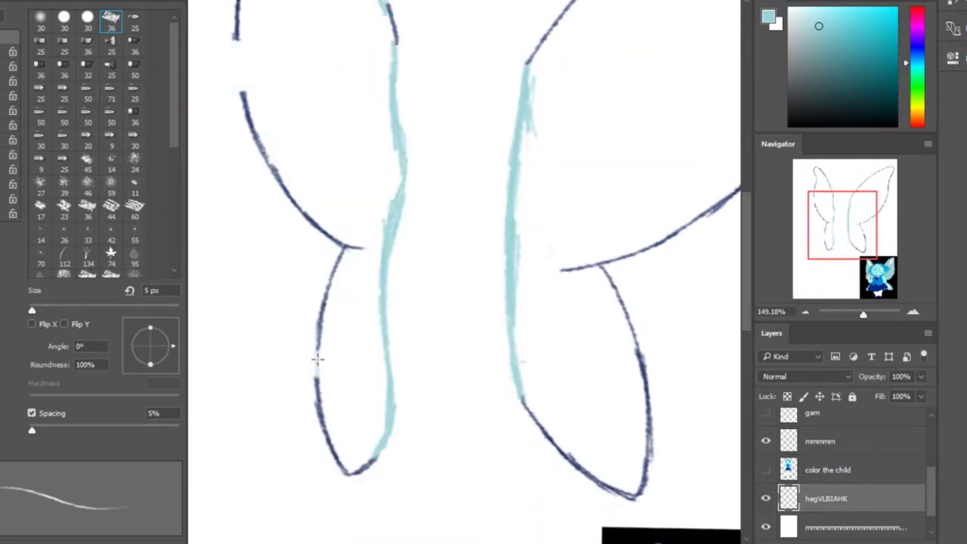
{"action": "scroll", "coordinate": [317, 359], "scroll_direction": "up", "scroll_amount": 3}
{"action": "scroll", "coordinate": [382, 147], "scroll_direction": "up", "scroll_amount": 2}
{"action": "scroll", "coordinate": [382, 147], "scroll_direction": "down", "scroll_amount": 3}
{"action": "key", "text": "ctrl+0"}
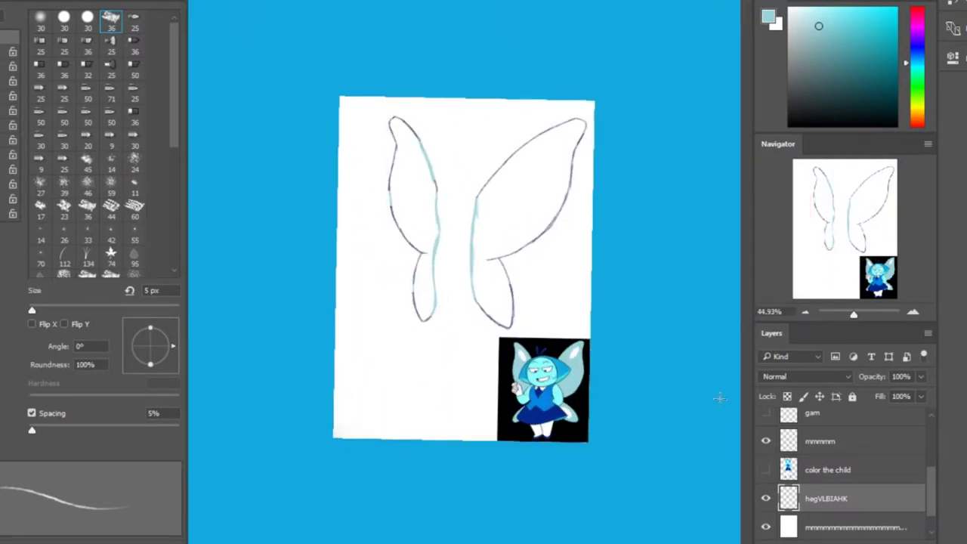
Select the wing shapes by temporarily hiding the background layers, selecting the area outside the outlines and inverting the selection
{"action": "scroll", "coordinate": [920, 445], "scroll_direction": "up", "scroll_amount": 1}
{"action": "left_click", "coordinate": [765, 470]}
{"action": "left_click", "coordinate": [765, 499]}
{"action": "left_click", "coordinate": [765, 527]}
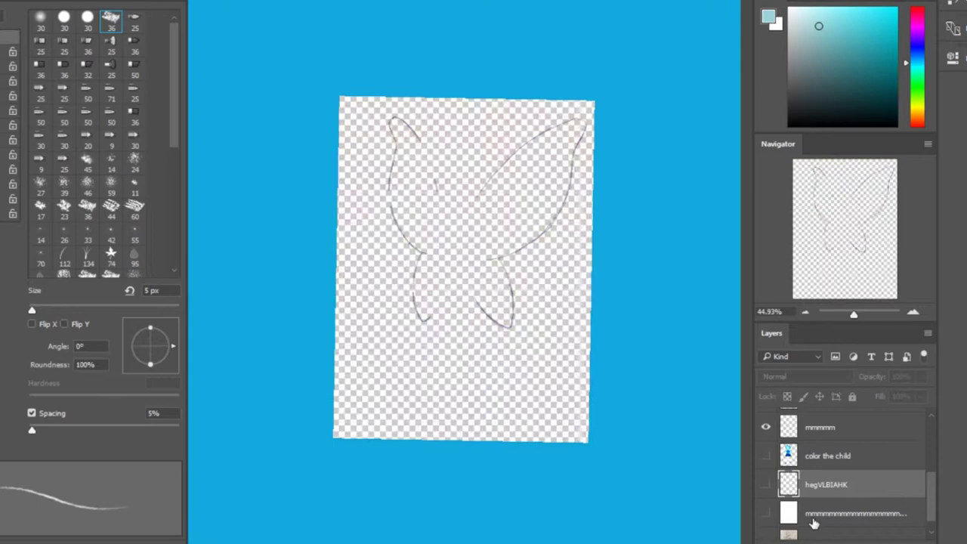
{"action": "scroll", "coordinate": [925, 477], "scroll_direction": "up", "scroll_amount": 2}
{"action": "left_click", "coordinate": [765, 516]}
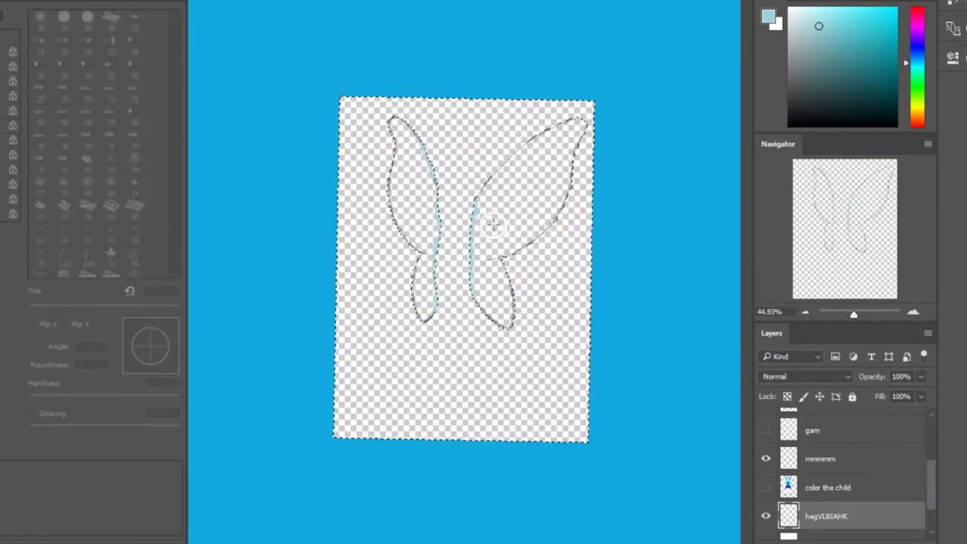
{"action": "scroll", "coordinate": [926, 481], "scroll_direction": "down", "scroll_amount": 2}
{"action": "scroll", "coordinate": [925, 479], "scroll_direction": "up", "scroll_amount": 1}
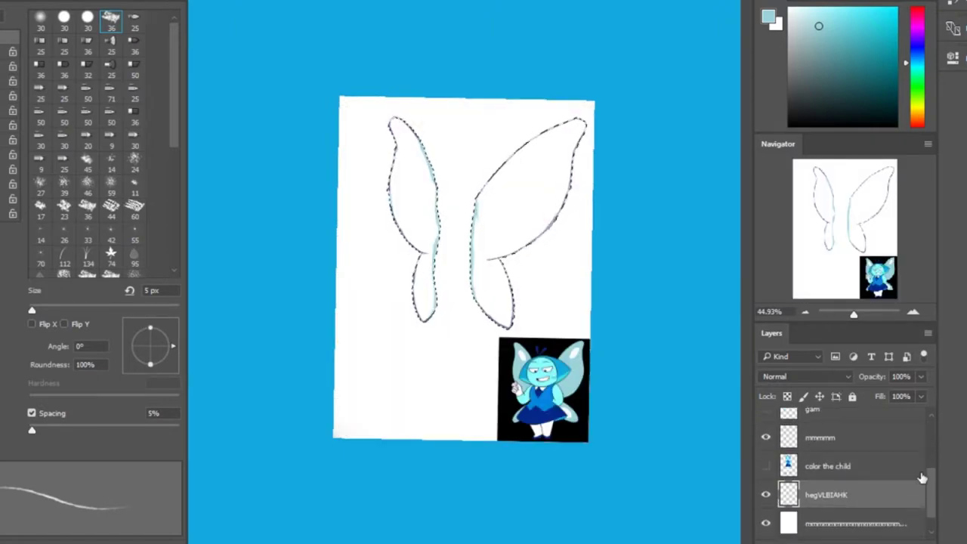
Fill both pairs of wings with pale teal using a 100 px brush, and deselect
{"action": "scroll", "coordinate": [523, 278], "scroll_direction": "up", "scroll_amount": 5}
{"action": "scroll", "coordinate": [523, 279], "scroll_direction": "down", "scroll_amount": 6}
{"action": "scroll", "coordinate": [524, 278], "scroll_direction": "up", "scroll_amount": 4}
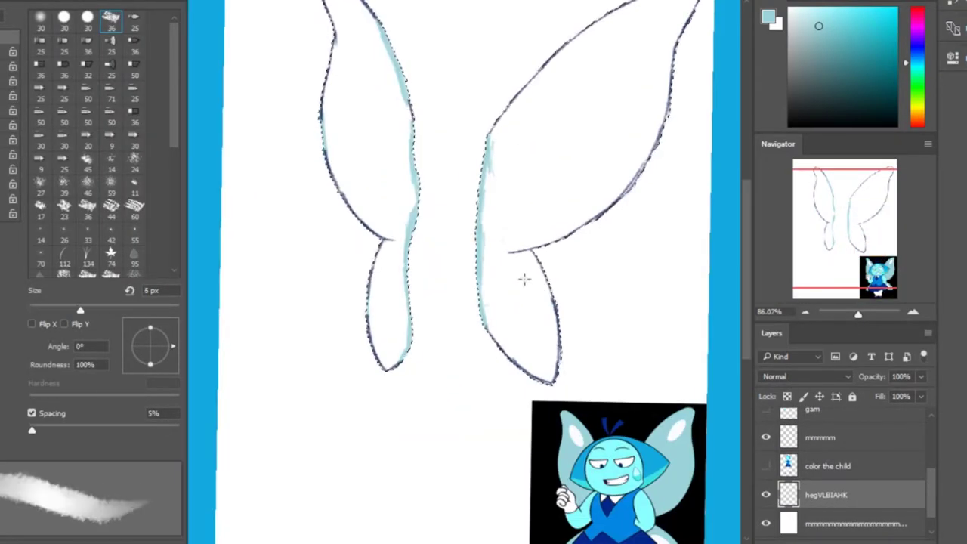
{"action": "mouse_move", "coordinate": [523, 278]}
{"action": "left_mouse_down"}
{"action": "mouse_move", "coordinate": [589, 136]}
{"action": "mouse_move", "coordinate": [504, 280]}
{"action": "left_mouse_up"}
{"action": "left_click_drag", "start_coordinate": [511, 123], "coordinate": [483, 340]}
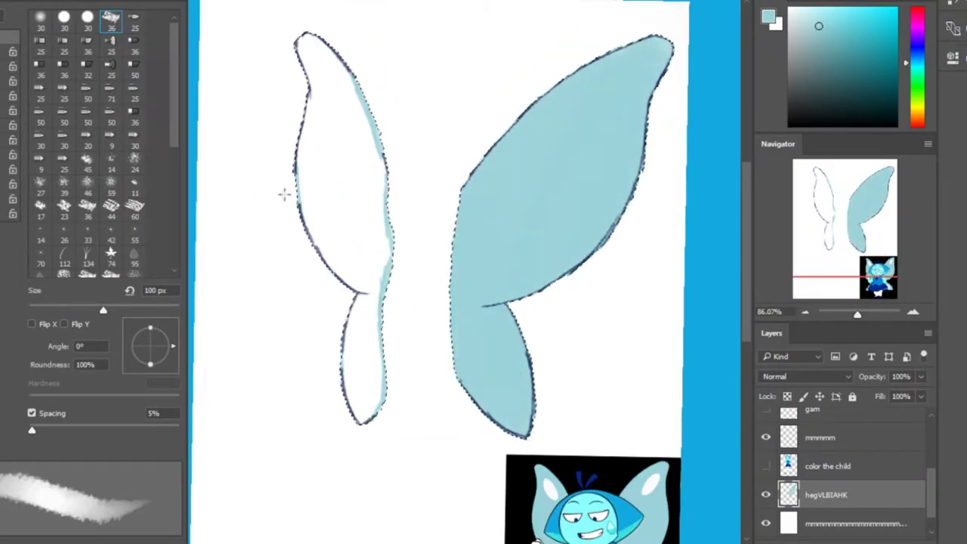
{"action": "mouse_move", "coordinate": [284, 195]}
{"action": "left_mouse_down"}
{"action": "mouse_move", "coordinate": [304, 451]}
{"action": "mouse_move", "coordinate": [360, 125]}
{"action": "mouse_move", "coordinate": [539, 324]}
{"action": "left_mouse_up"}
{"action": "key", "text": "ctrl+d"}
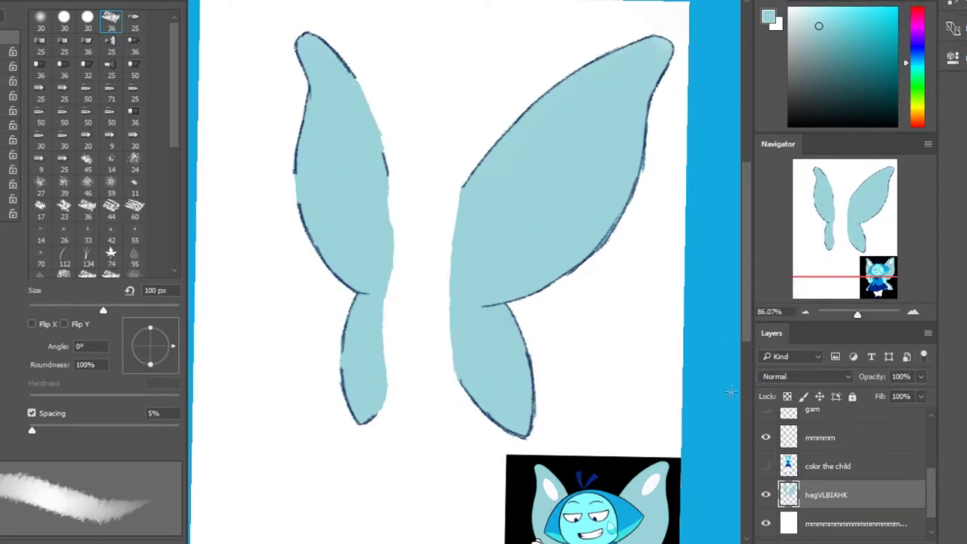
Show the figure colour, gem and "ugh fine" line art layers together with the coloured wings
{"action": "left_click", "coordinate": [764, 465]}
{"action": "scroll", "coordinate": [830, 468], "scroll_direction": "up", "scroll_amount": 2}
{"action": "left_click", "coordinate": [765, 427]}
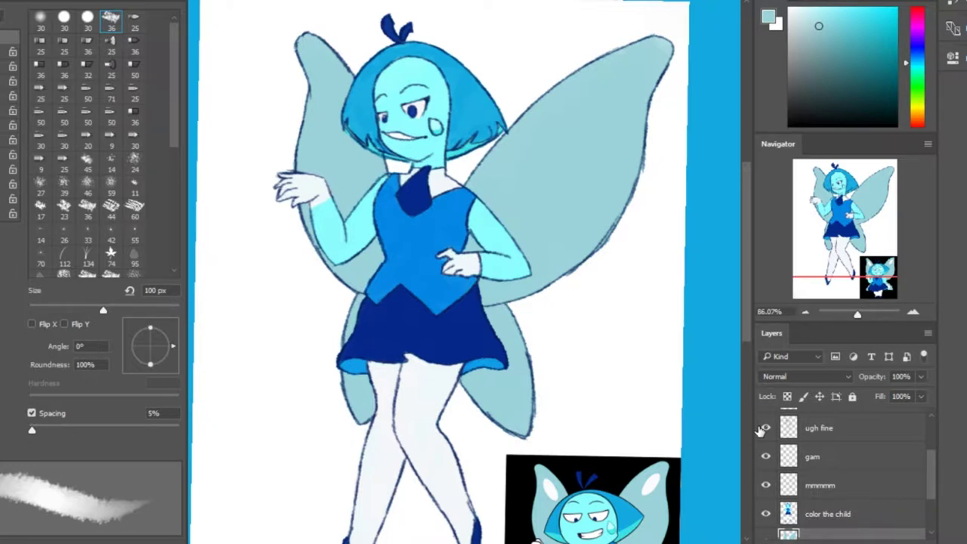
Set the "ugh fine" layer to Multiply with locked transparency and tint its outlines teal and dark blue with an 87 px brush
{"action": "scroll", "coordinate": [932, 475], "scroll_direction": "down", "scroll_amount": 1}
{"action": "scroll", "coordinate": [933, 475], "scroll_direction": "up", "scroll_amount": 3}
{"action": "scroll", "coordinate": [932, 476], "scroll_direction": "down", "scroll_amount": 1}
{"action": "left_click", "coordinate": [830, 463]}
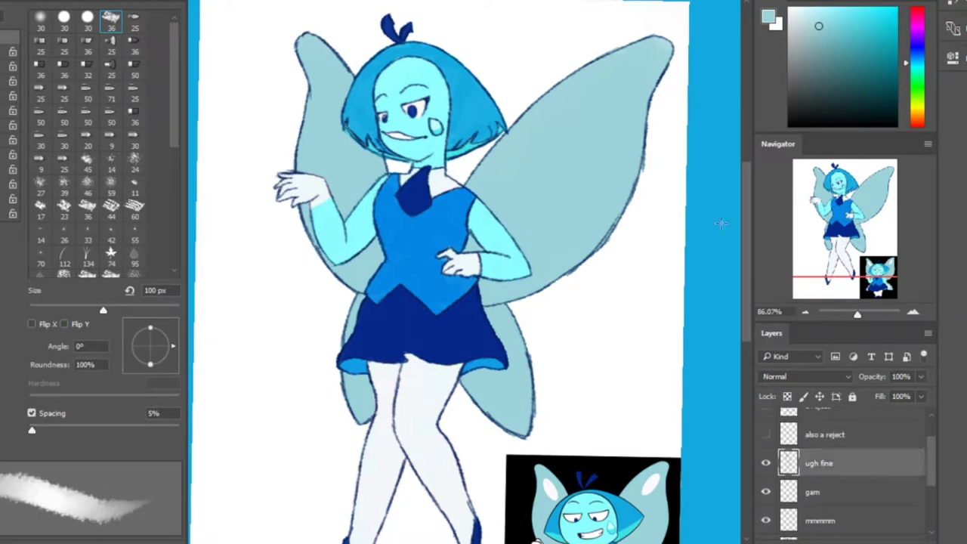
{"action": "left_click_drag", "start_coordinate": [857, 313], "coordinate": [872, 316]}
{"action": "key", "text": "ctrl+0"}
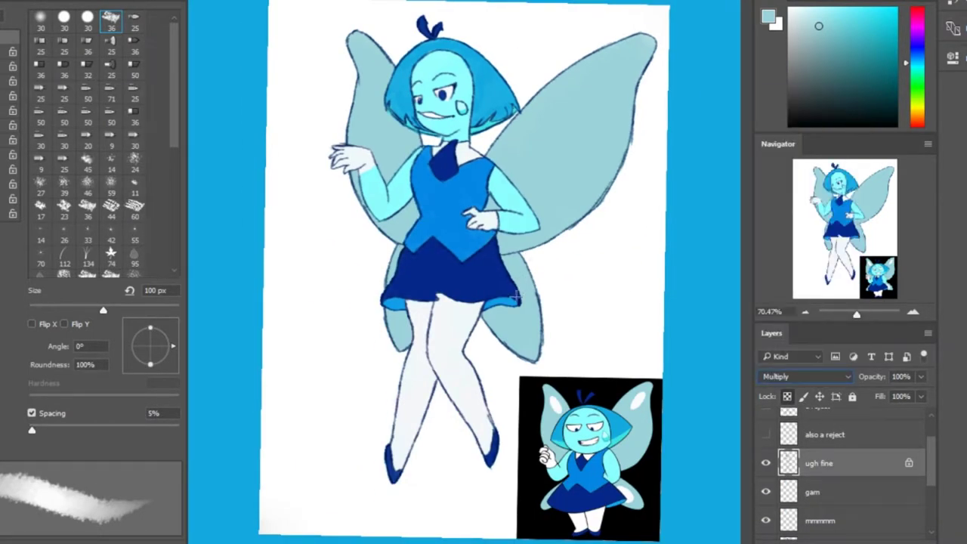
{"action": "left_click", "coordinate": [497, 401], "text": "alt"}
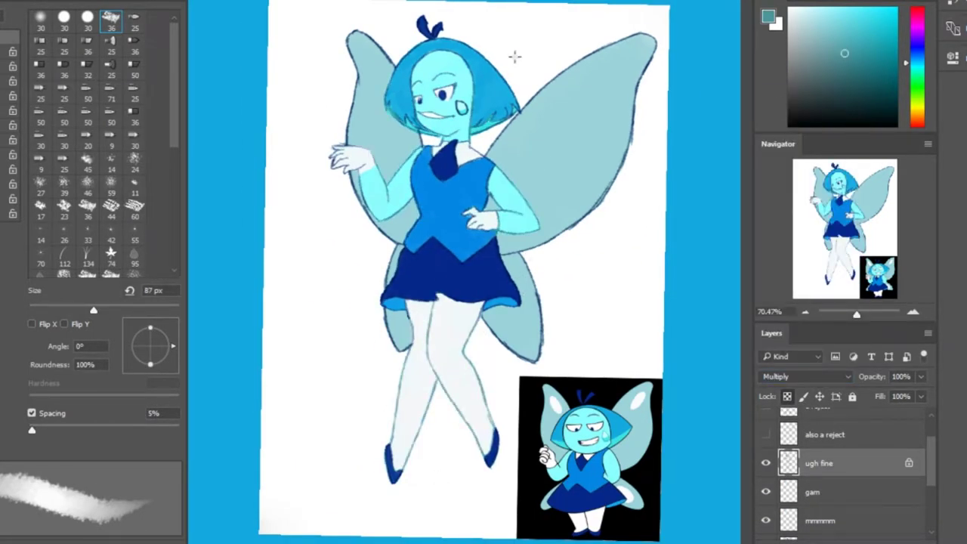
{"action": "left_click", "coordinate": [490, 451], "text": "alt"}
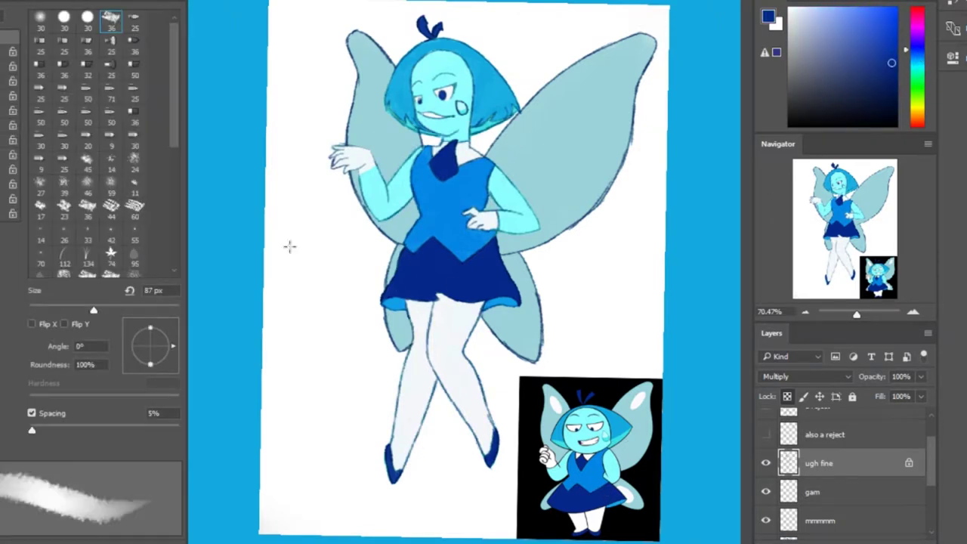
Lock the transparent pixels of the wing outline layer "mmmmm" and set its blend mode to Multiply
{"action": "left_click", "coordinate": [801, 520]}
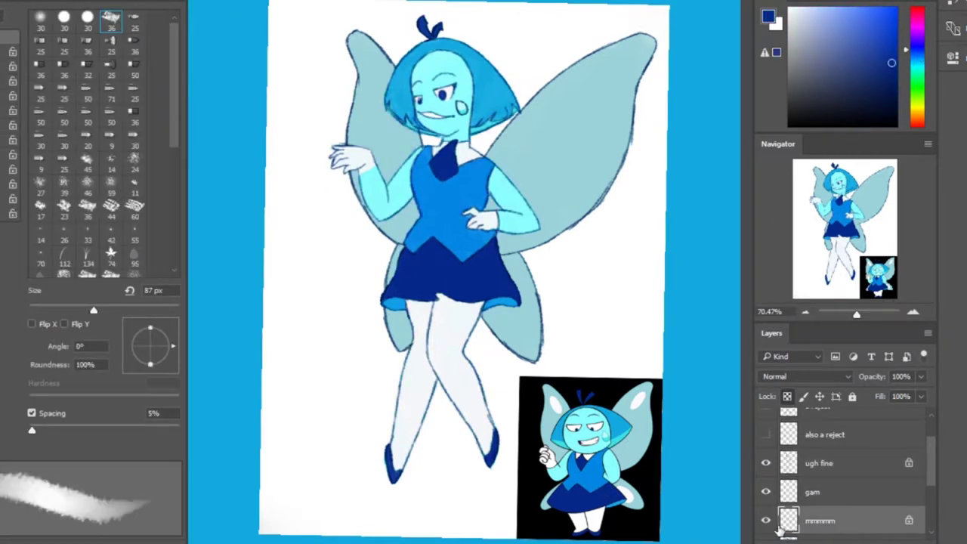
{"action": "left_click", "coordinate": [806, 376]}
{"action": "left_click", "coordinate": [781, 119]}
Unlock transparency on "ugh fine" and draw the raised arm's glove cuff line in dark blue with a 5 px brush
{"action": "left_click_drag", "start_coordinate": [111, 310], "coordinate": [33, 310]}
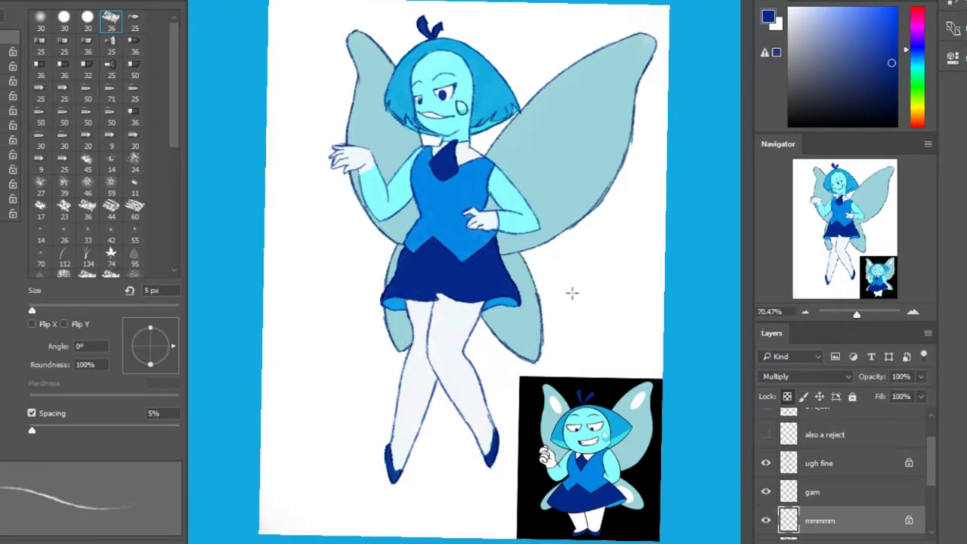
{"action": "left_click", "coordinate": [819, 463]}
{"action": "left_click_drag", "start_coordinate": [835, 224], "coordinate": [772, 168]}
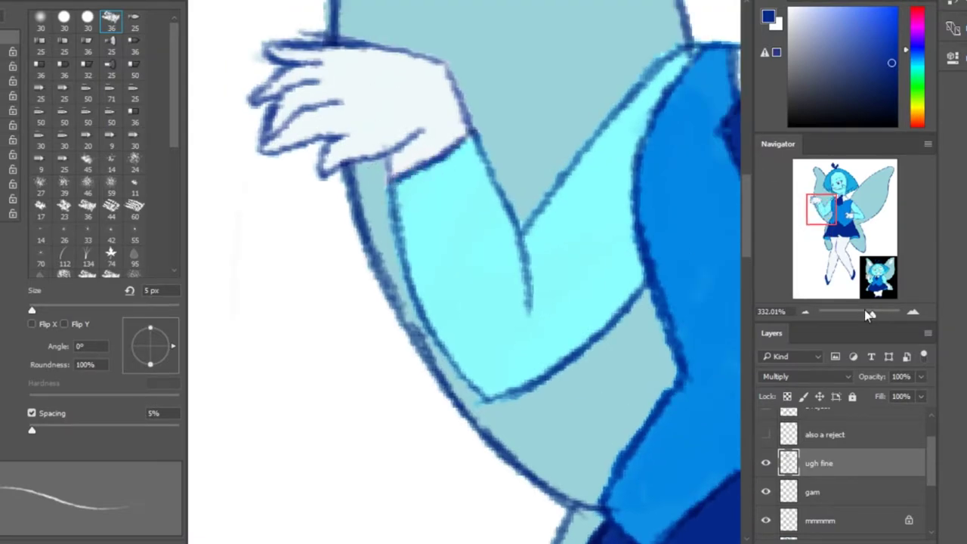
{"action": "key", "text": "ctrl+0"}
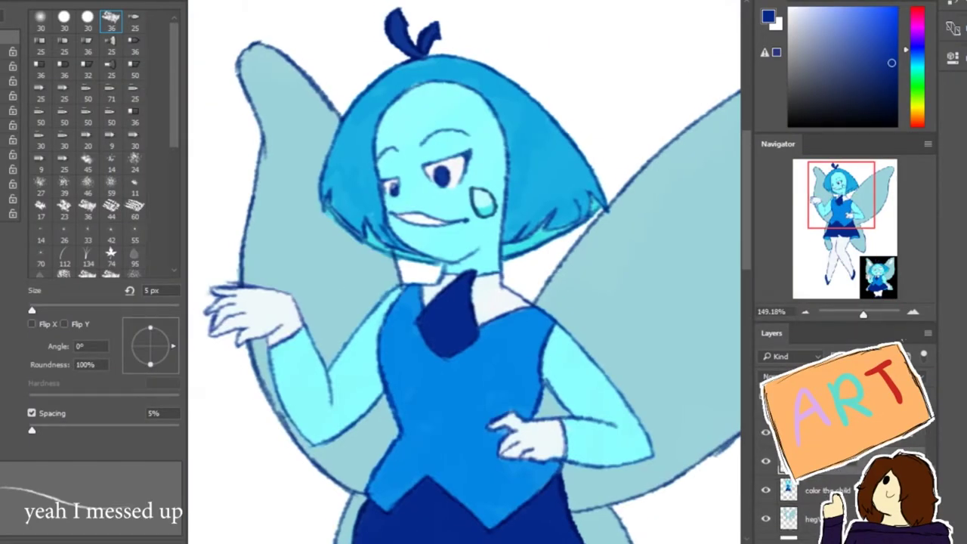
Shade the bridge of the nose between the eyes in muted teal with an enlarged brush
{"action": "scroll", "coordinate": [539, 183], "scroll_direction": "up", "scroll_amount": 3}
{"action": "left_click", "coordinate": [539, 183], "text": "alt"}
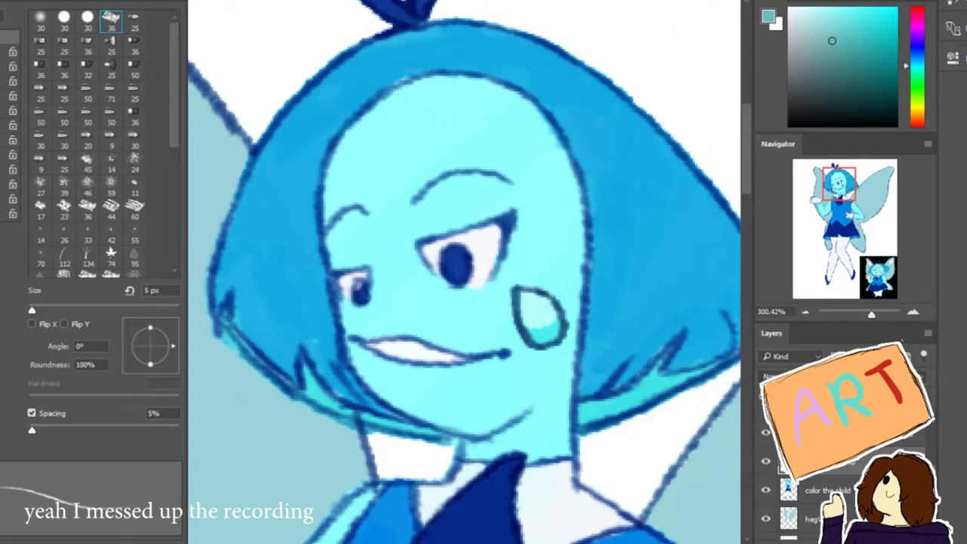
{"action": "key", "text": "bracketright"}
{"action": "key", "text": "bracketright"}
{"action": "key", "text": "bracketright"}
{"action": "key", "text": "bracketright"}
{"action": "key", "text": "bracketright"}
{"action": "key", "text": "bracketright"}
{"action": "key", "text": "bracketright"}
{"action": "mouse_move", "coordinate": [378, 260]}
{"action": "left_mouse_down"}
{"action": "mouse_move", "coordinate": [410, 323]}
{"action": "mouse_move", "coordinate": [434, 279]}
{"action": "mouse_move", "coordinate": [388, 274]}
{"action": "mouse_move", "coordinate": [436, 289]}
{"action": "left_mouse_up"}
Shade the neck beneath the chin and jaw in teal sampled from the face
{"action": "left_click", "coordinate": [482, 308], "text": "alt"}
{"action": "key", "text": "bracketleft"}
{"action": "key", "text": "bracketleft"}
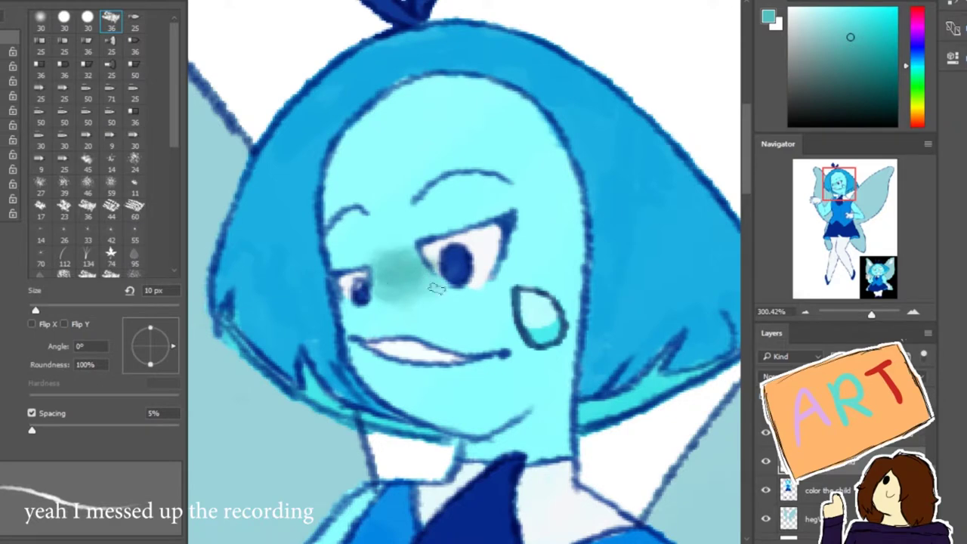
{"action": "mouse_move", "coordinate": [451, 368]}
{"action": "left_mouse_down"}
{"action": "mouse_move", "coordinate": [483, 453]}
{"action": "mouse_move", "coordinate": [559, 411]}
{"action": "mouse_move", "coordinate": [529, 431]}
{"action": "left_mouse_up"}
Shade the raised arm and the lower edge of the arm on the hip in teal with a 20 px brush
{"action": "scroll", "coordinate": [529, 430], "scroll_direction": "down", "scroll_amount": 2}
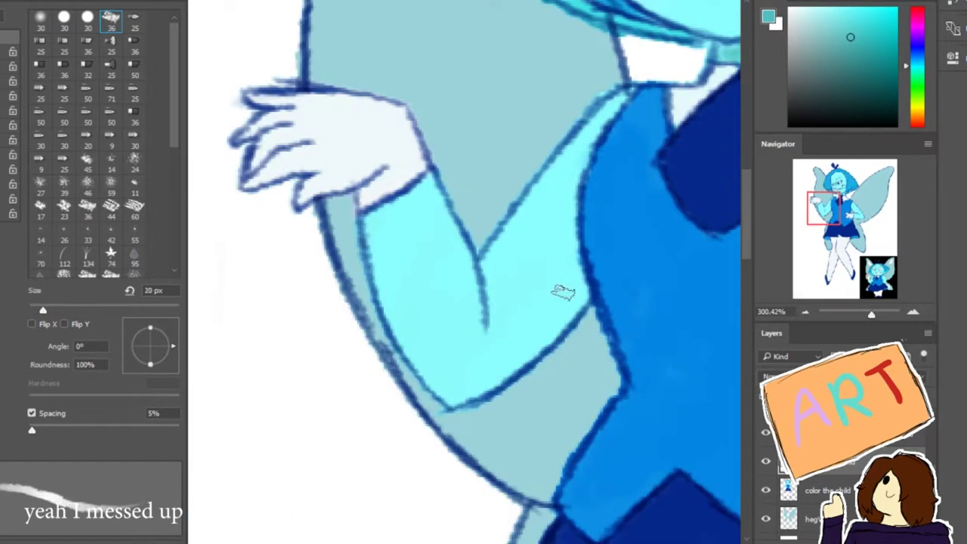
{"action": "mouse_move", "coordinate": [561, 292]}
{"action": "left_mouse_down"}
{"action": "mouse_move", "coordinate": [562, 317]}
{"action": "mouse_move", "coordinate": [581, 268]}
{"action": "left_mouse_up"}
{"action": "mouse_move", "coordinate": [532, 355]}
{"action": "left_mouse_down"}
{"action": "mouse_move", "coordinate": [512, 403]}
{"action": "mouse_move", "coordinate": [514, 391]}
{"action": "mouse_move", "coordinate": [478, 363]}
{"action": "mouse_move", "coordinate": [478, 394]}
{"action": "mouse_move", "coordinate": [472, 371]}
{"action": "mouse_move", "coordinate": [479, 427]}
{"action": "mouse_move", "coordinate": [548, 344]}
{"action": "left_mouse_up"}
{"action": "scroll", "coordinate": [512, 339], "scroll_direction": "down", "scroll_amount": 3}
{"action": "scroll", "coordinate": [511, 340], "scroll_direction": "up", "scroll_amount": 2}
{"action": "key", "text": "bracketright"}
{"action": "key", "text": "bracketright"}
{"action": "key", "text": "ctrl+z"}
{"action": "key", "text": "bracketleft"}
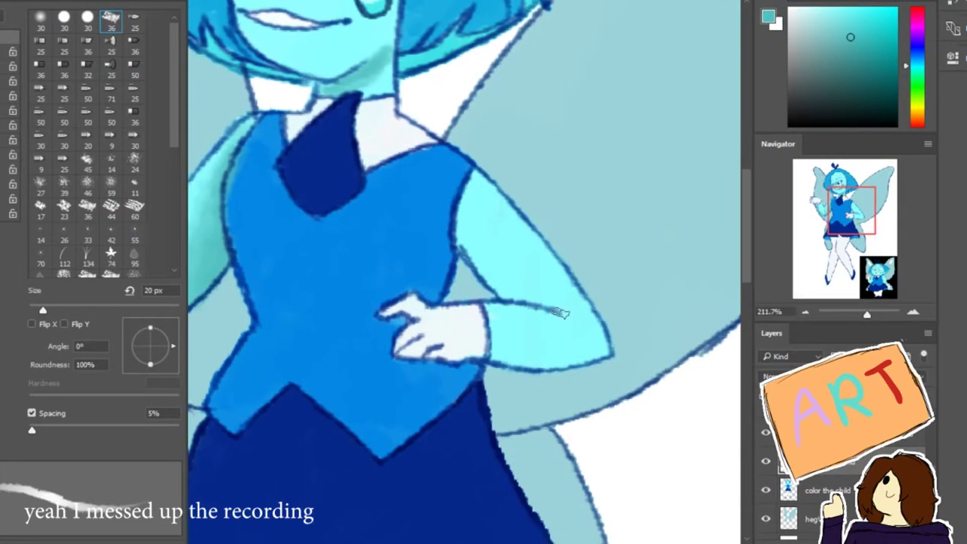
{"action": "left_click", "coordinate": [543, 339], "text": "alt"}
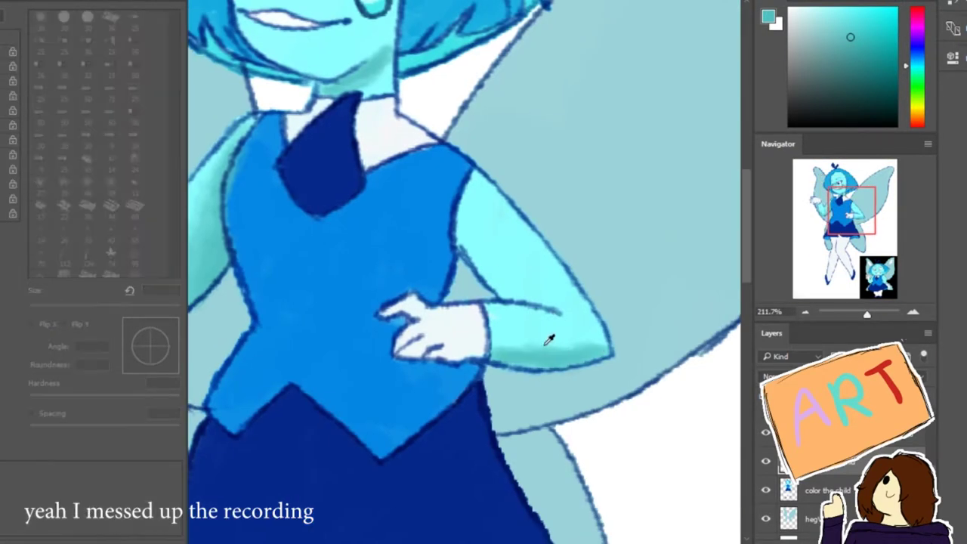
{"action": "scroll", "coordinate": [466, 318], "scroll_direction": "up", "scroll_amount": 3}
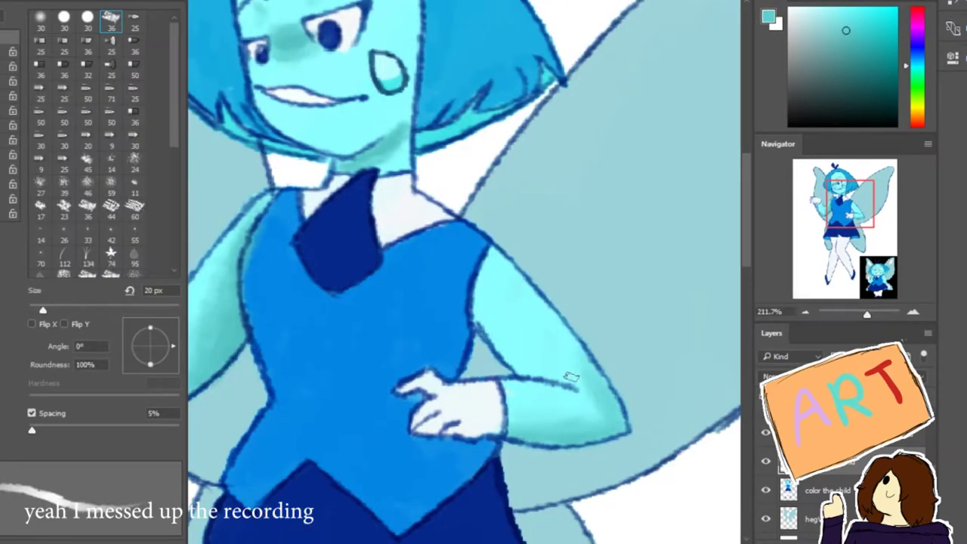
Draw darker blue hair strands on the gem side of the bob with an 8 px brush
{"action": "mouse_move", "coordinate": [866, 314]}
{"action": "left_mouse_down"}
{"action": "mouse_move", "coordinate": [855, 318]}
{"action": "mouse_move", "coordinate": [871, 315]}
{"action": "left_mouse_up"}
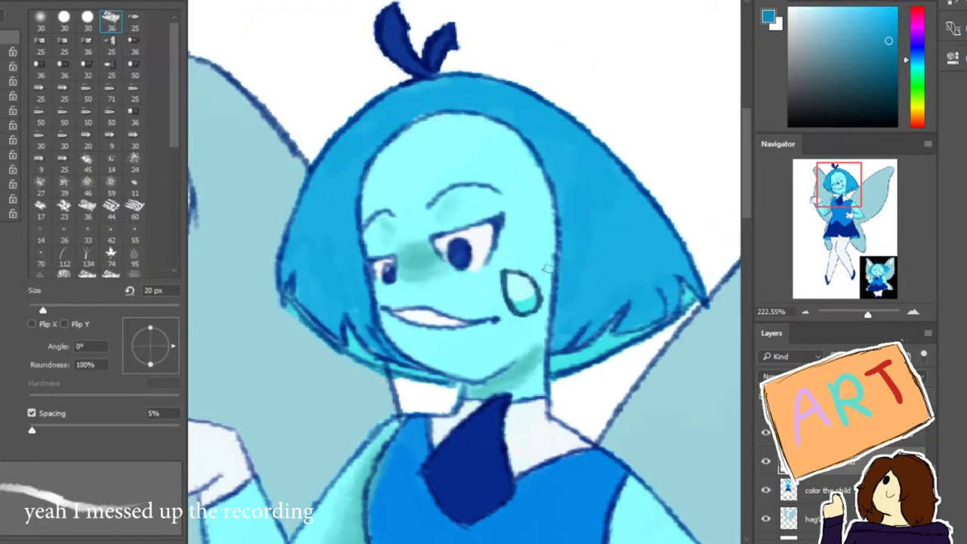
{"action": "key", "text": "bracketleft"}
{"action": "key", "text": "bracketleft"}
{"action": "key", "text": "bracketleft"}
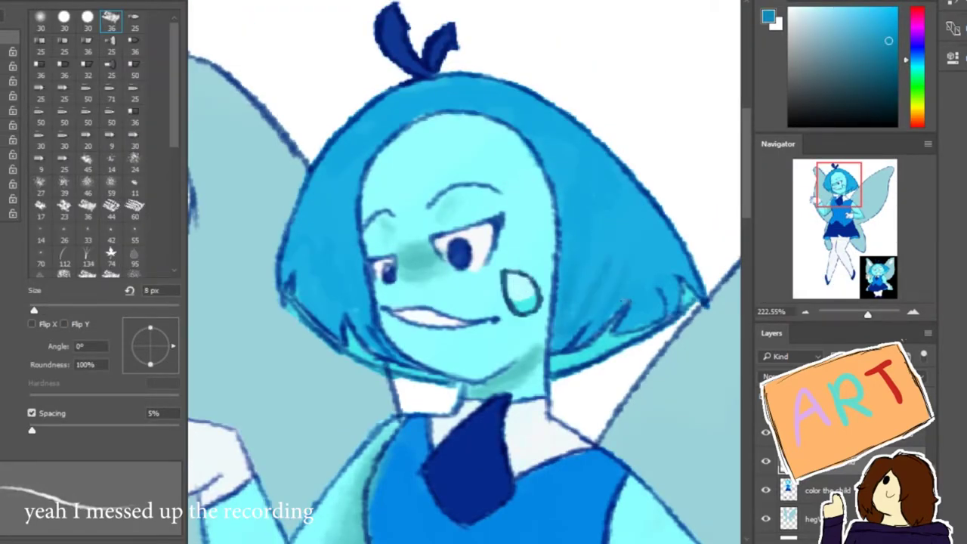
{"action": "left_click_drag", "start_coordinate": [664, 266], "coordinate": [677, 315]}
{"action": "left_click_drag", "start_coordinate": [622, 287], "coordinate": [658, 335]}
{"action": "left_click_drag", "start_coordinate": [631, 194], "coordinate": [660, 222]}
{"action": "left_click_drag", "start_coordinate": [645, 232], "coordinate": [671, 270]}
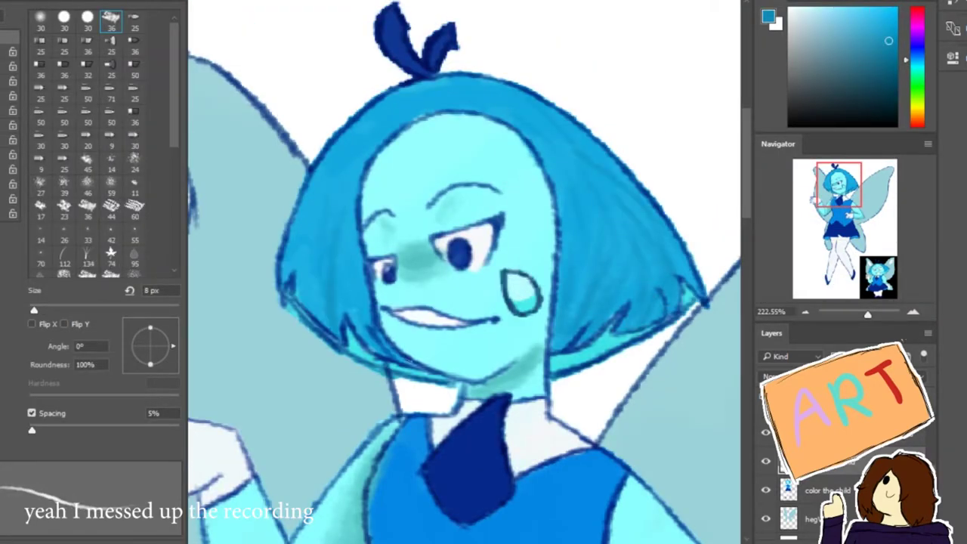
Continue the darker blue strands over the far side and the crown of the hair
{"action": "left_click_drag", "start_coordinate": [340, 228], "coordinate": [329, 279]}
{"action": "left_click_drag", "start_coordinate": [350, 221], "coordinate": [340, 332]}
{"action": "left_click_drag", "start_coordinate": [322, 275], "coordinate": [310, 311]}
{"action": "left_click_drag", "start_coordinate": [294, 212], "coordinate": [276, 287]}
{"action": "left_click_drag", "start_coordinate": [311, 261], "coordinate": [302, 305]}
{"action": "left_click_drag", "start_coordinate": [425, 80], "coordinate": [454, 85]}
{"action": "left_click_drag", "start_coordinate": [423, 100], "coordinate": [469, 104]}
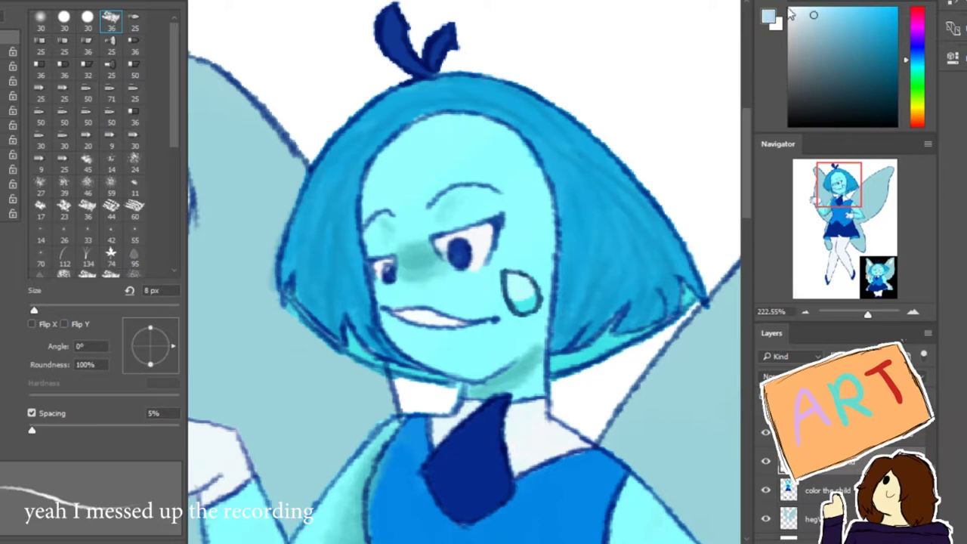
Paint pale blue highlight streaks on both sides of the hair with the 8 px brush
{"action": "left_click_drag", "start_coordinate": [311, 166], "coordinate": [326, 221]}
{"action": "left_click_drag", "start_coordinate": [330, 195], "coordinate": [334, 230]}
{"action": "left_click_drag", "start_coordinate": [562, 177], "coordinate": [578, 240]}
{"action": "left_click_drag", "start_coordinate": [575, 154], "coordinate": [631, 226]}
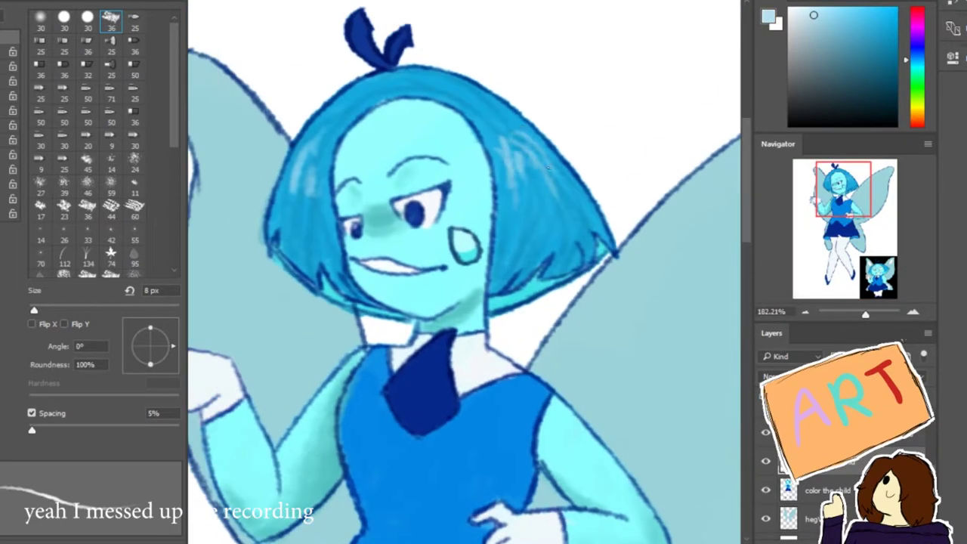
Broaden the pale blue hair highlights into soft bands with a 25 px and larger brush
{"action": "key", "text": "]"}
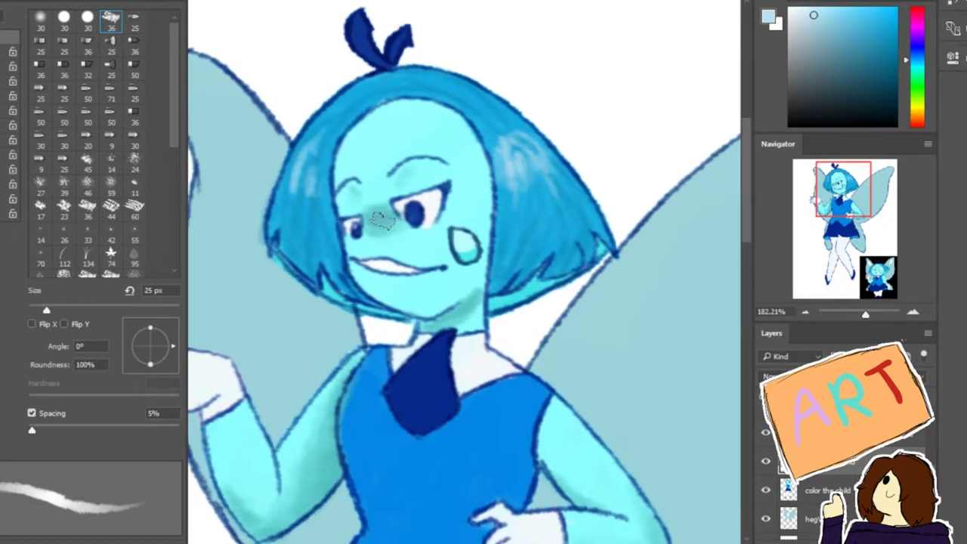
{"action": "left_click_drag", "start_coordinate": [332, 152], "coordinate": [296, 189]}
{"action": "left_click_drag", "start_coordinate": [491, 175], "coordinate": [545, 129]}
{"action": "left_click_drag", "start_coordinate": [480, 128], "coordinate": [516, 97]}
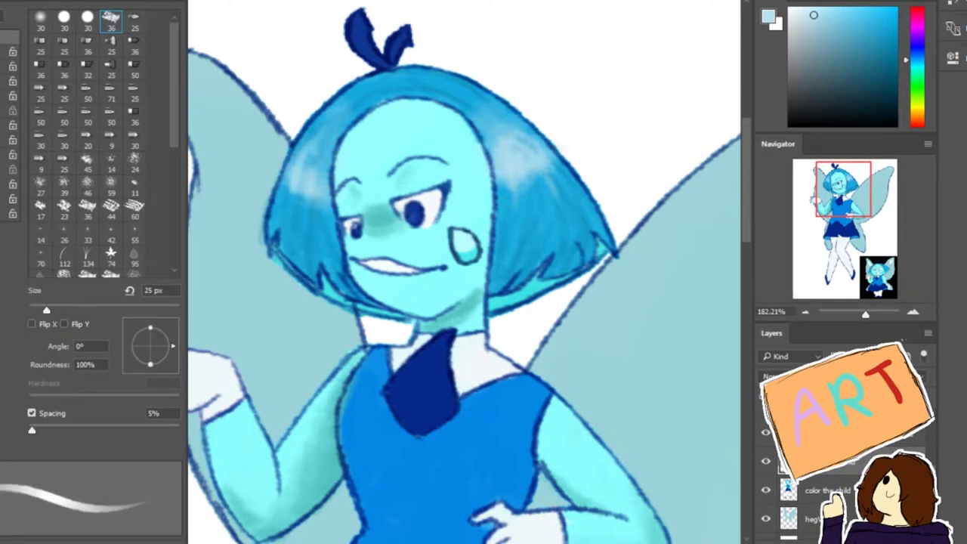
{"action": "key", "text": "]"}
{"action": "key", "text": "]"}
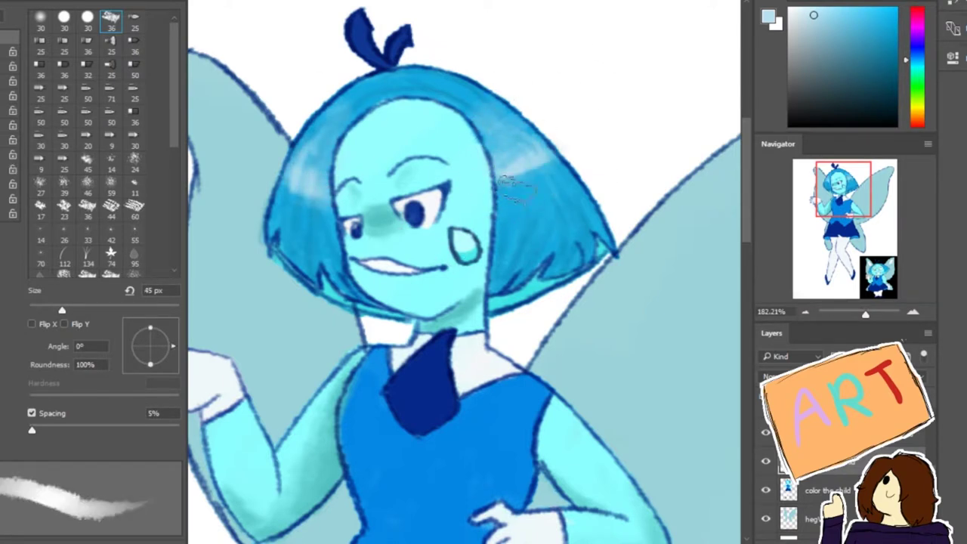
{"action": "key", "text": "["}
Shade the turquoise underside of the hair in darker teal with a brush of 10 to 15 px
{"action": "left_click_drag", "start_coordinate": [844, 200], "coordinate": [839, 204]}
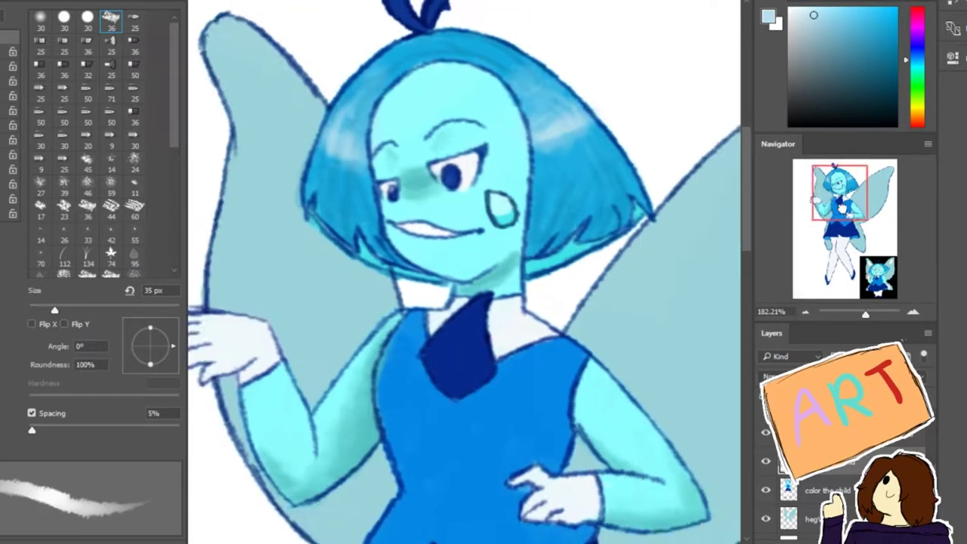
{"action": "mouse_move", "coordinate": [865, 313]}
{"action": "left_mouse_down"}
{"action": "mouse_move", "coordinate": [855, 317]}
{"action": "mouse_move", "coordinate": [876, 315]}
{"action": "mouse_move", "coordinate": [865, 313]}
{"action": "left_mouse_up"}
{"action": "left_click", "coordinate": [556, 324], "text": "alt"}
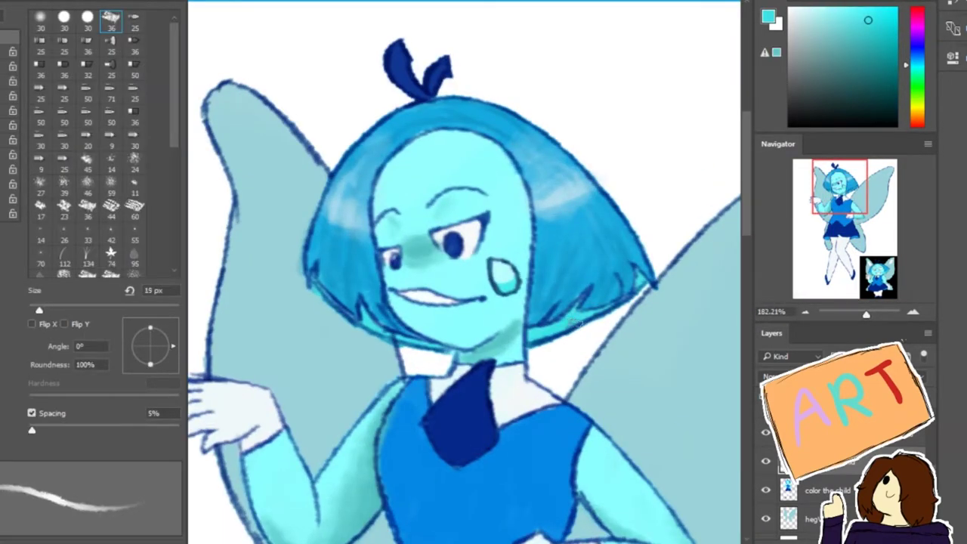
{"action": "key", "text": "["}
{"action": "key", "text": "["}
{"action": "key", "text": "["}
{"action": "mouse_move", "coordinate": [347, 355]}
{"action": "left_mouse_down"}
{"action": "mouse_move", "coordinate": [283, 275]}
{"action": "mouse_move", "coordinate": [385, 306]}
{"action": "left_mouse_up"}
{"action": "scroll", "coordinate": [856, 466], "scroll_direction": "up", "scroll_amount": 2}
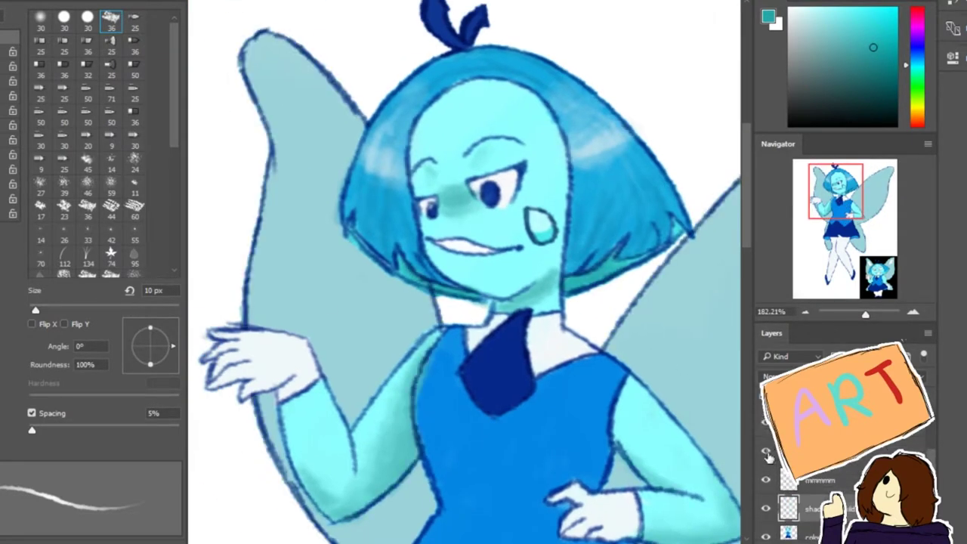
Paint a darker blue pupil inside the larger eye's iris with a 5 px brush
{"action": "scroll", "coordinate": [501, 208], "scroll_direction": "up", "scroll_amount": 5}
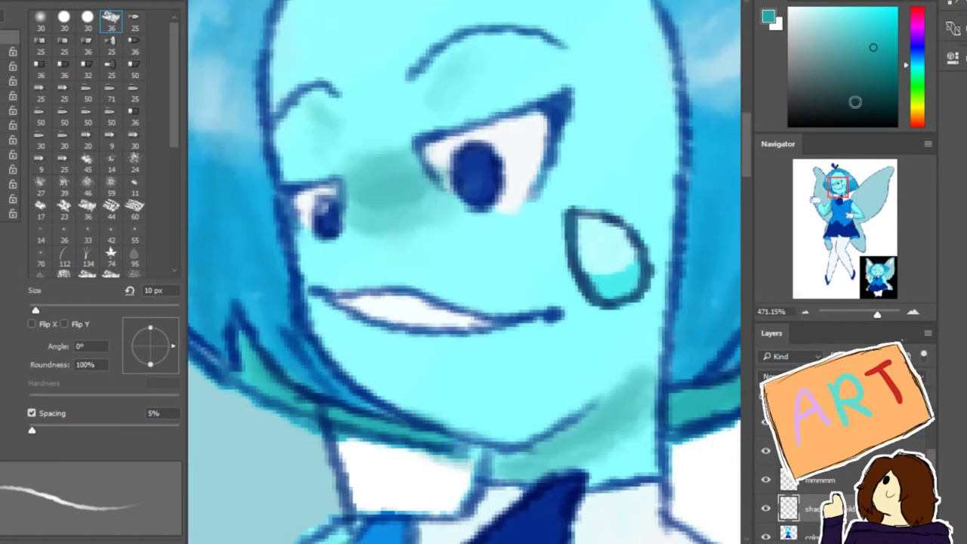
{"action": "left_click", "coordinate": [479, 165], "text": "alt"}
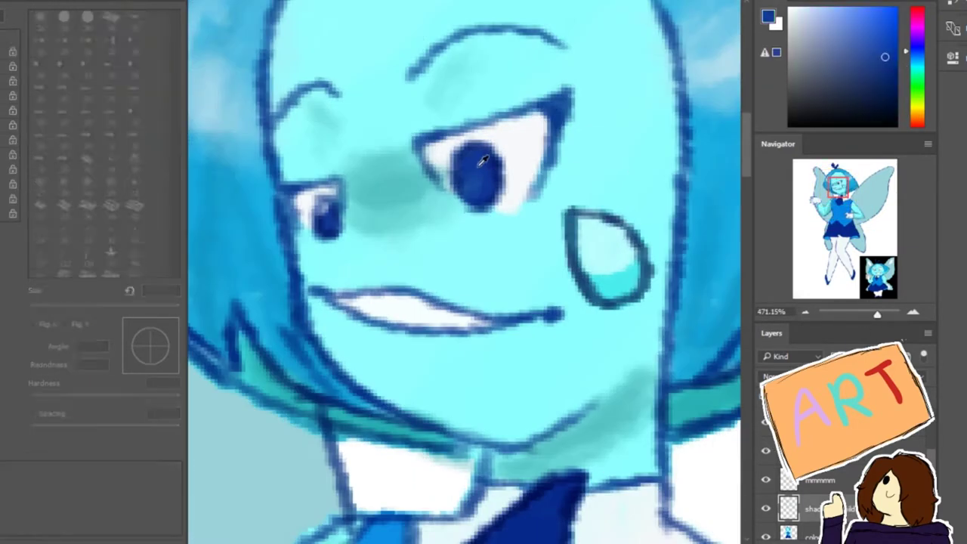
{"action": "left_click", "coordinate": [478, 182], "text": "alt"}
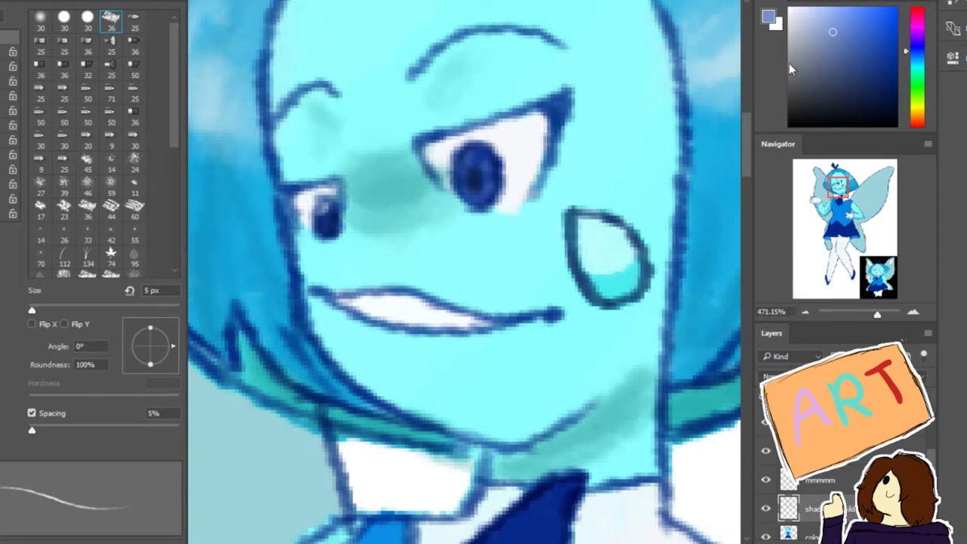
Darken the lash lines and outlines of both eyes in near-black navy with the 5 px brush
{"action": "left_click_drag", "start_coordinate": [560, 127], "coordinate": [533, 189]}
{"action": "mouse_move", "coordinate": [571, 92]}
{"action": "left_mouse_down"}
{"action": "mouse_move", "coordinate": [538, 167]}
{"action": "mouse_move", "coordinate": [489, 127]}
{"action": "left_mouse_up"}
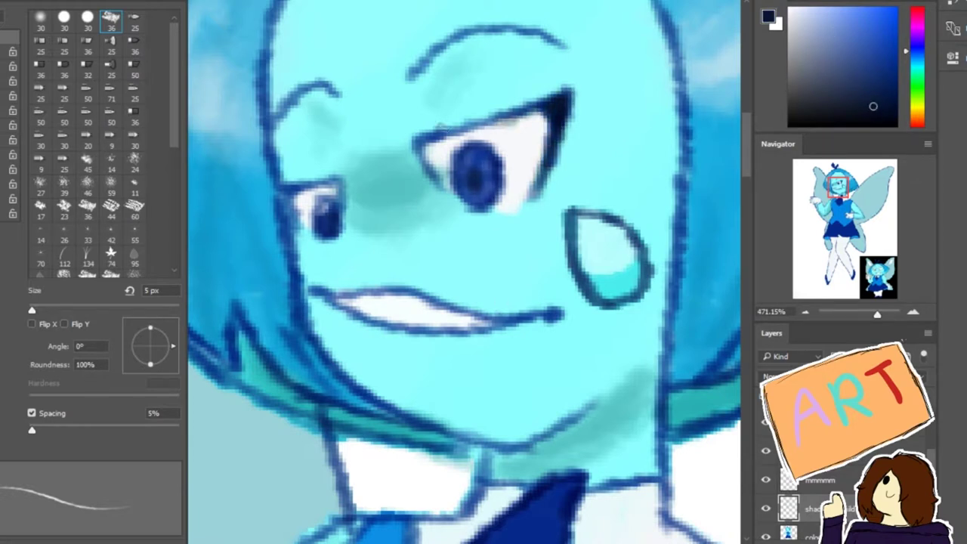
{"action": "mouse_move", "coordinate": [400, 143]}
{"action": "left_mouse_down"}
{"action": "mouse_move", "coordinate": [565, 90]}
{"action": "mouse_move", "coordinate": [422, 181]}
{"action": "left_mouse_up"}
{"action": "left_click_drag", "start_coordinate": [560, 147], "coordinate": [502, 208]}
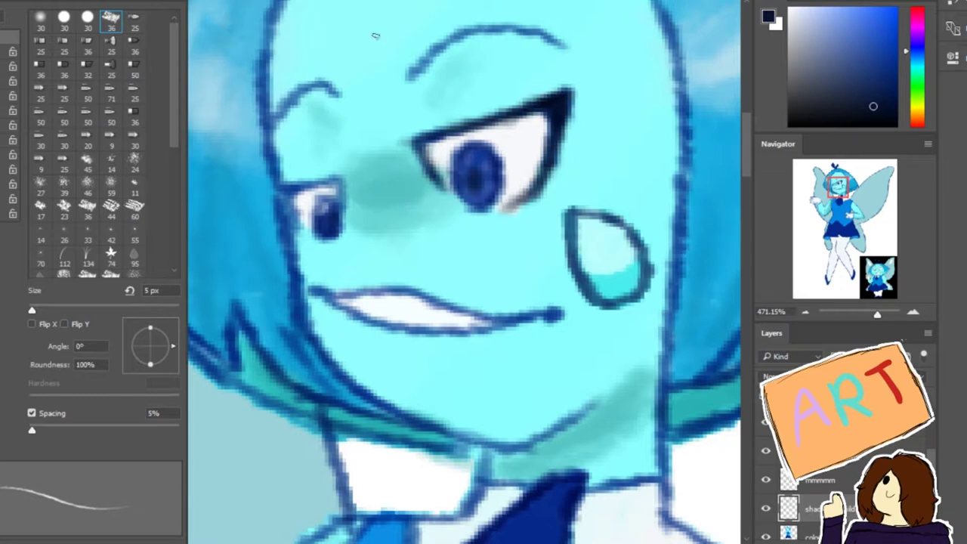
{"action": "mouse_move", "coordinate": [308, 230]}
{"action": "left_mouse_down"}
{"action": "mouse_move", "coordinate": [281, 187]}
{"action": "mouse_move", "coordinate": [345, 178]}
{"action": "mouse_move", "coordinate": [337, 219]}
{"action": "left_mouse_up"}
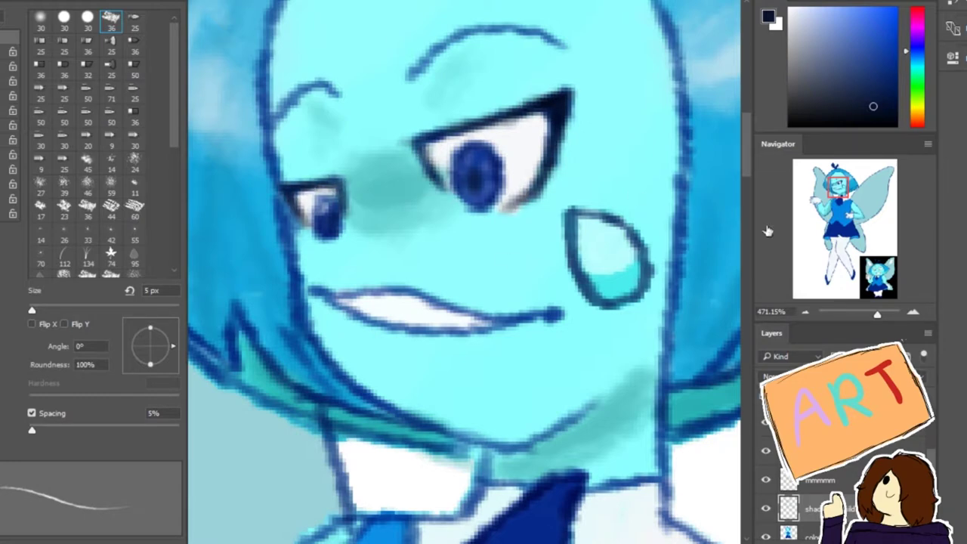
Shade the white of the larger eye beneath the upper lid in greyish blue with an 8 px brush
{"action": "left_click_drag", "start_coordinate": [648, 131], "coordinate": [712, 113]}
{"action": "key", "text": "bracketright"}
{"action": "key", "text": "bracketright"}
{"action": "key", "text": "bracketright"}
{"action": "left_click", "coordinate": [712, 113], "text": "alt"}
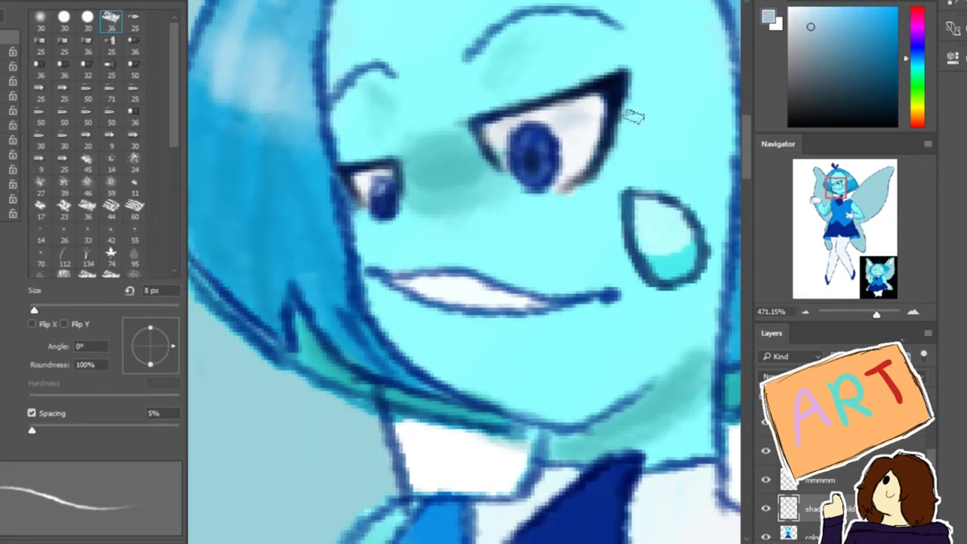
{"action": "mouse_move", "coordinate": [593, 99]}
{"action": "left_mouse_down"}
{"action": "mouse_move", "coordinate": [491, 122]}
{"action": "mouse_move", "coordinate": [543, 140]}
{"action": "left_mouse_up"}
Add pale and white highlights to both irises with the 8 px brush
{"action": "scroll", "coordinate": [832, 471], "scroll_direction": "up", "scroll_amount": 2}
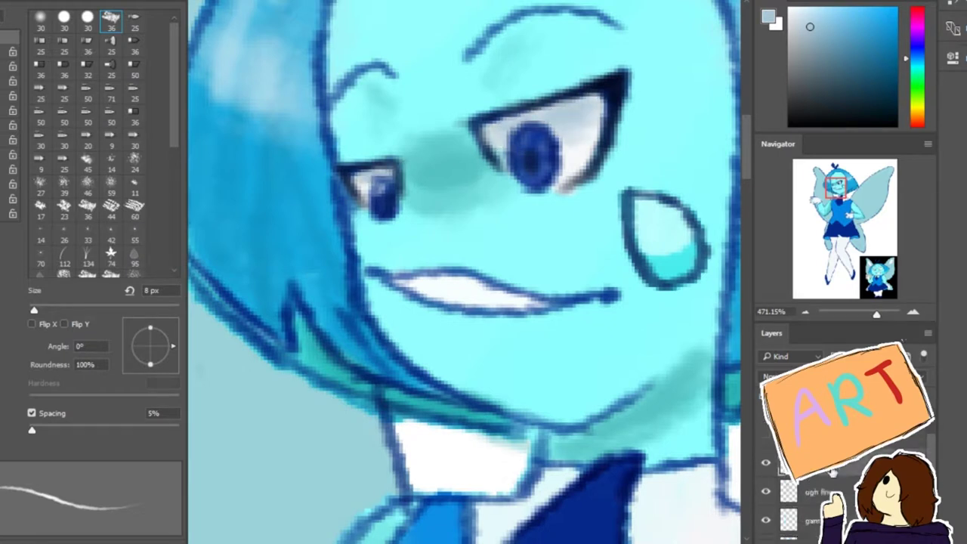
{"action": "left_click", "coordinate": [551, 154], "text": "alt"}
{"action": "left_click_drag", "start_coordinate": [538, 145], "coordinate": [505, 143]}
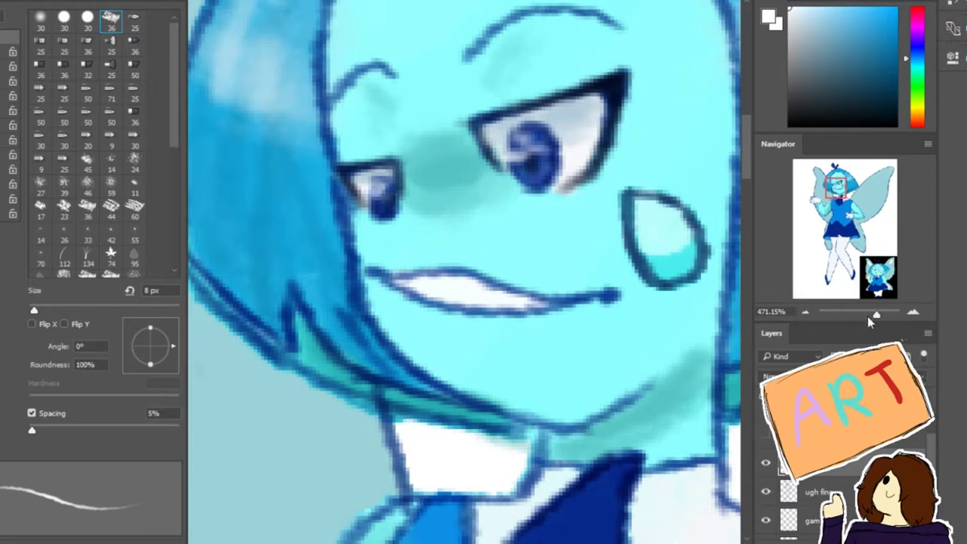
{"action": "scroll", "coordinate": [462, 271], "scroll_direction": "down", "scroll_amount": 5}
{"action": "scroll", "coordinate": [461, 266], "scroll_direction": "up", "scroll_amount": 5}
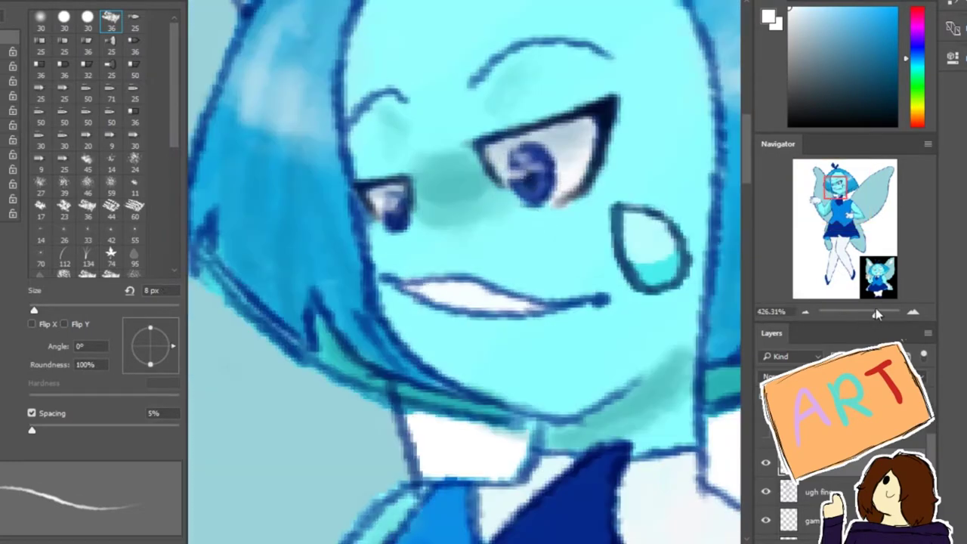
{"action": "left_click", "coordinate": [380, 202]}
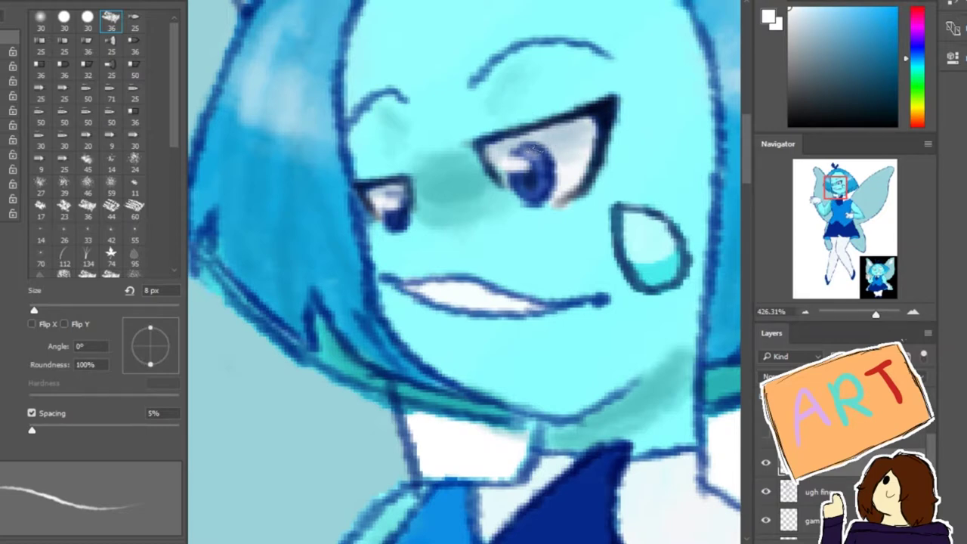
{"action": "left_click_drag", "start_coordinate": [521, 155], "coordinate": [559, 151]}
Shade the white collar around the neck scarf in grey on the "shade the child" layer with a 15 to 20 px brush
{"action": "scroll", "coordinate": [573, 346], "scroll_direction": "down", "scroll_amount": 6}
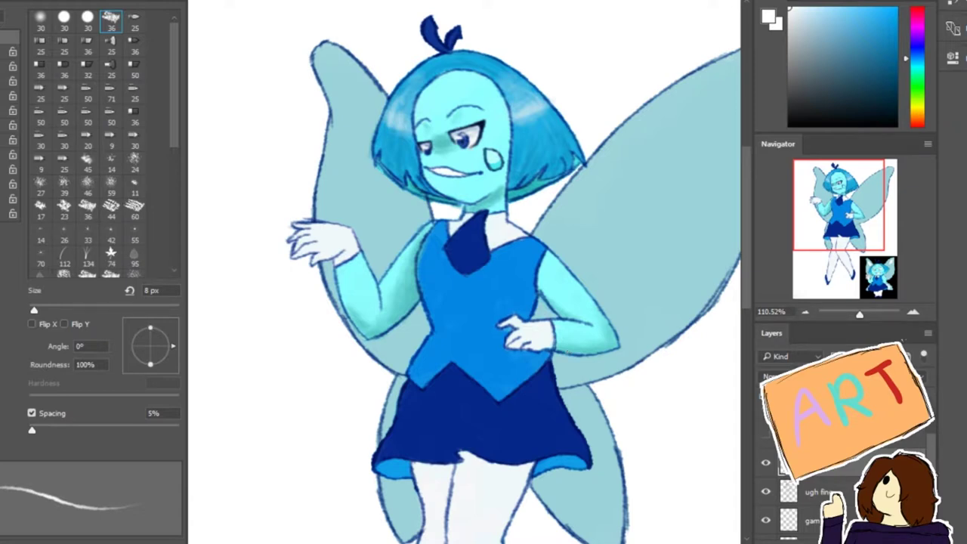
{"action": "scroll", "coordinate": [801, 468], "scroll_direction": "down", "scroll_amount": 2}
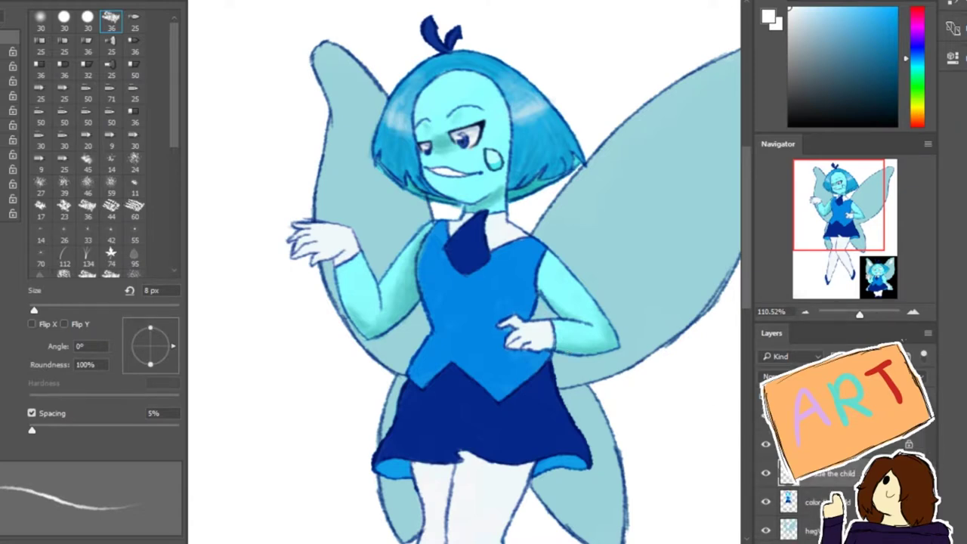
{"action": "scroll", "coordinate": [815, 170], "scroll_direction": "up", "scroll_amount": 3}
{"action": "mouse_move", "coordinate": [520, 310]}
{"action": "left_mouse_down"}
{"action": "mouse_move", "coordinate": [479, 222]}
{"action": "mouse_move", "coordinate": [521, 246]}
{"action": "left_mouse_up"}
{"action": "scroll", "coordinate": [490, 246], "scroll_direction": "up", "scroll_amount": 2}
{"action": "key", "text": "bracketright"}
{"action": "key", "text": "bracketright"}
{"action": "key", "text": "bracketright"}
{"action": "key", "text": "ctrl+alt+z"}
{"action": "key", "text": "ctrl+alt+z"}
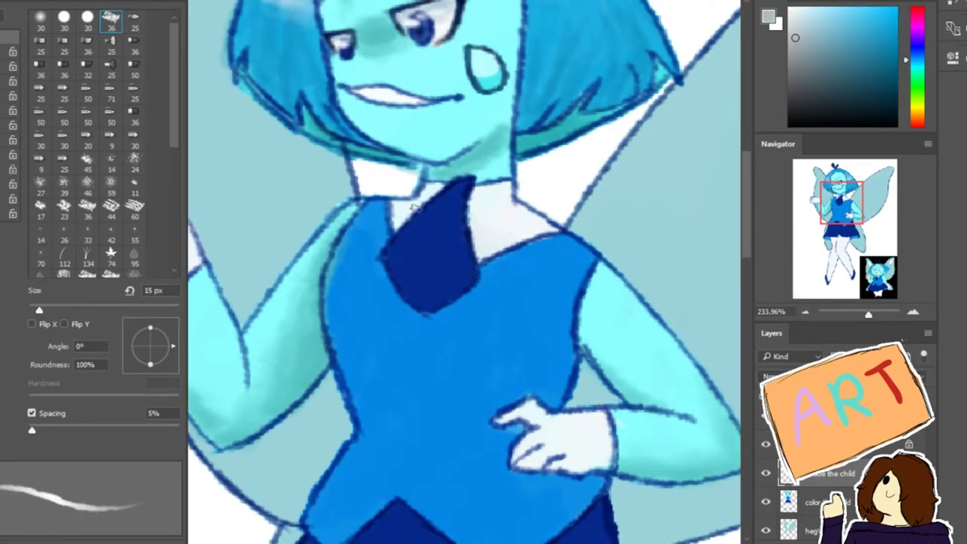
{"action": "key", "text": "bracketright"}
{"action": "key", "text": "bracketright"}
{"action": "key", "text": "bracketright"}
{"action": "key", "text": "bracketright"}
{"action": "mouse_move", "coordinate": [498, 237]}
{"action": "left_mouse_down"}
{"action": "mouse_move", "coordinate": [499, 222]}
{"action": "mouse_move", "coordinate": [502, 246]}
{"action": "left_mouse_up"}
{"action": "key", "text": "bracketleft"}
{"action": "key", "text": "bracketleft"}
{"action": "key", "text": "bracketleft"}
{"action": "key", "text": "bracketleft"}
{"action": "key", "text": "bracketleft"}
{"action": "key", "text": "bracketleft"}
{"action": "key", "text": "bracketleft"}
{"action": "key", "text": "bracketleft"}
{"action": "key", "text": "bracketleft"}
{"action": "key", "text": "bracketleft"}
{"action": "key", "text": "bracketright"}
{"action": "key", "text": "bracketright"}
{"action": "key", "text": "bracketright"}
{"action": "key", "text": "bracketright"}
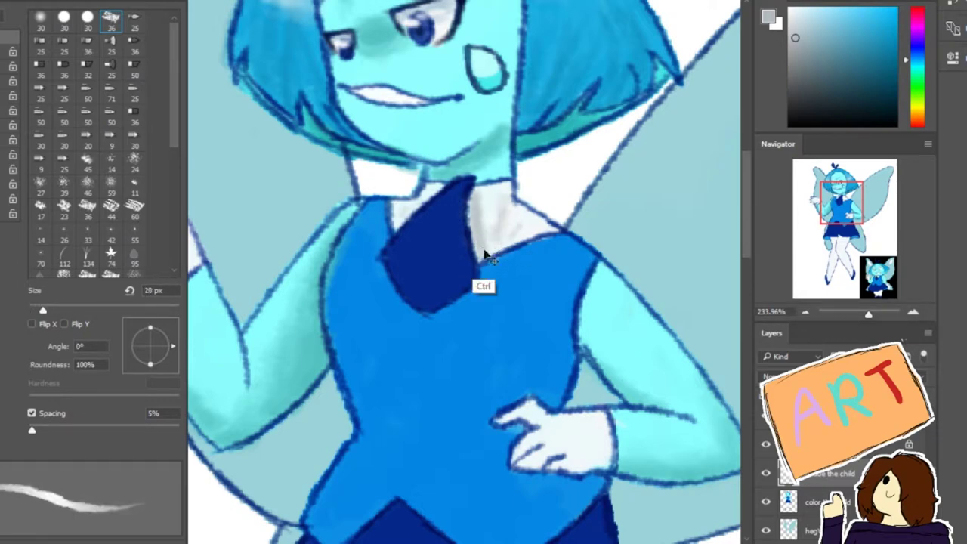
Draw thin darker fold lines on the navy neck scarf with a 3 px brush
{"action": "scroll", "coordinate": [483, 279], "scroll_direction": "up", "scroll_amount": 4}
{"action": "left_click", "coordinate": [479, 252], "text": "alt"}
{"action": "key", "text": "bracketleft"}
{"action": "key", "text": "bracketleft"}
{"action": "key", "text": "bracketleft"}
{"action": "key", "text": "bracketleft"}
{"action": "key", "text": "bracketleft"}
{"action": "key", "text": "bracketleft"}
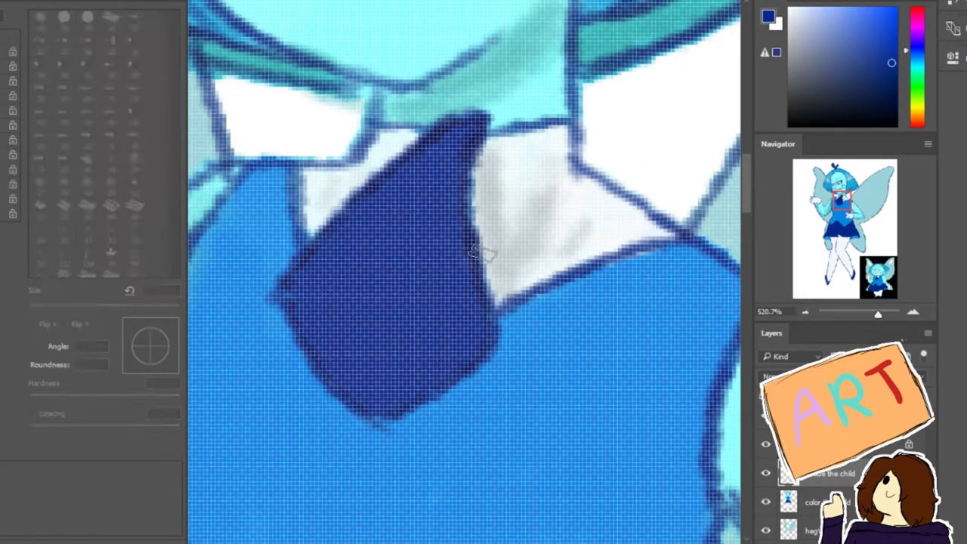
{"action": "scroll", "coordinate": [469, 272], "scroll_direction": "down", "scroll_amount": 4}
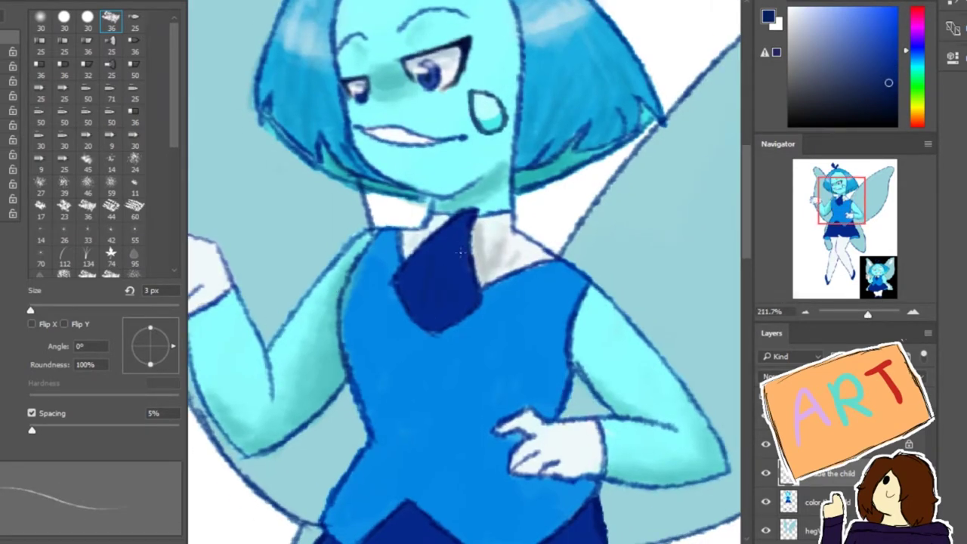
{"action": "key", "text": "bracketright"}
{"action": "key", "text": "bracketright"}
{"action": "key", "text": "bracketright"}
{"action": "key", "text": "bracketright"}
{"action": "key", "text": "bracketright"}
{"action": "key", "text": "bracketright"}
{"action": "key", "text": "bracketright"}
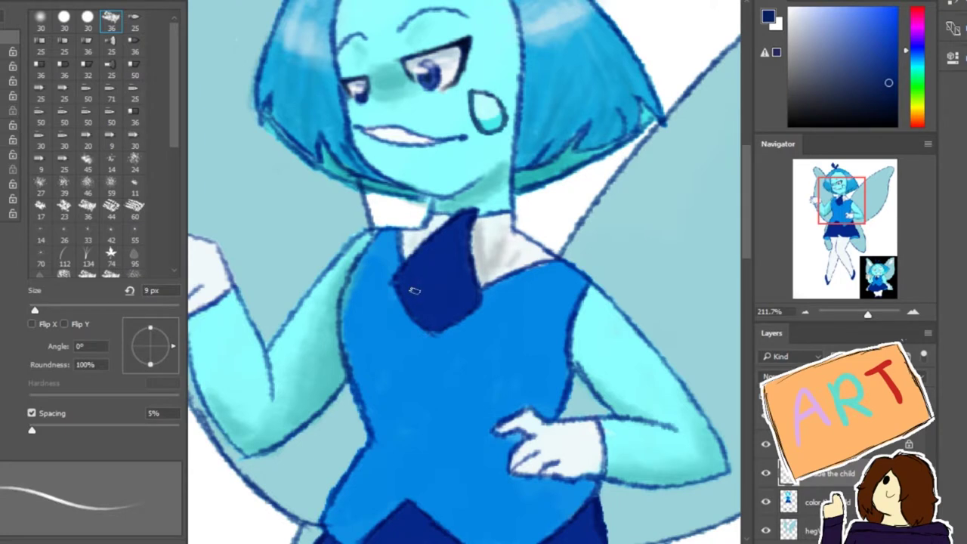
{"action": "key", "text": "bracketleft"}
{"action": "key", "text": "bracketleft"}
{"action": "key", "text": "bracketleft"}
{"action": "key", "text": "bracketleft"}
{"action": "key", "text": "bracketleft"}
{"action": "key", "text": "bracketleft"}
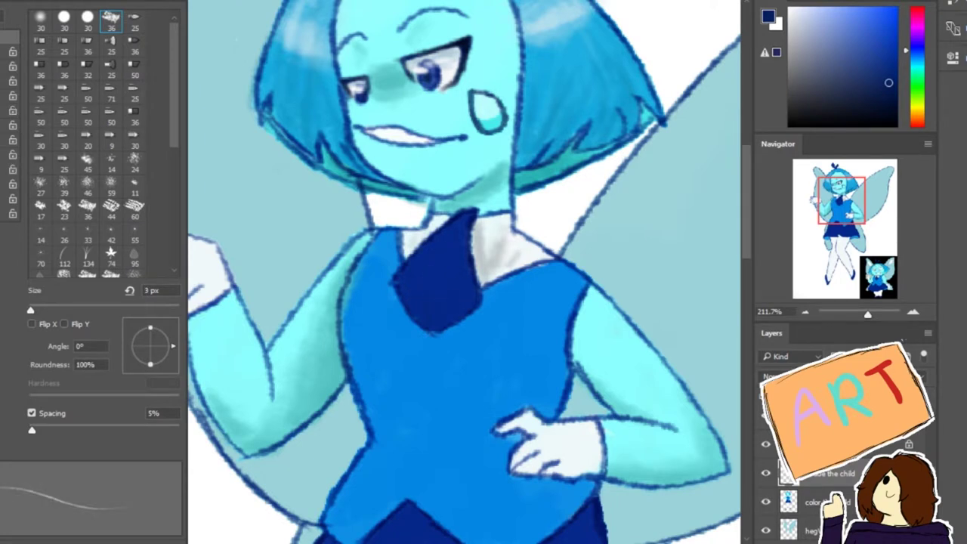
Paint a soft lighter blue highlight over the middle of the navy neck scarf with a 20 to 30 px brush
{"action": "key", "text": "bracketright"}
{"action": "key", "text": "bracketright"}
{"action": "key", "text": "bracketright"}
{"action": "key", "text": "bracketright"}
{"action": "key", "text": "bracketright"}
{"action": "key", "text": "bracketright"}
{"action": "key", "text": "bracketright"}
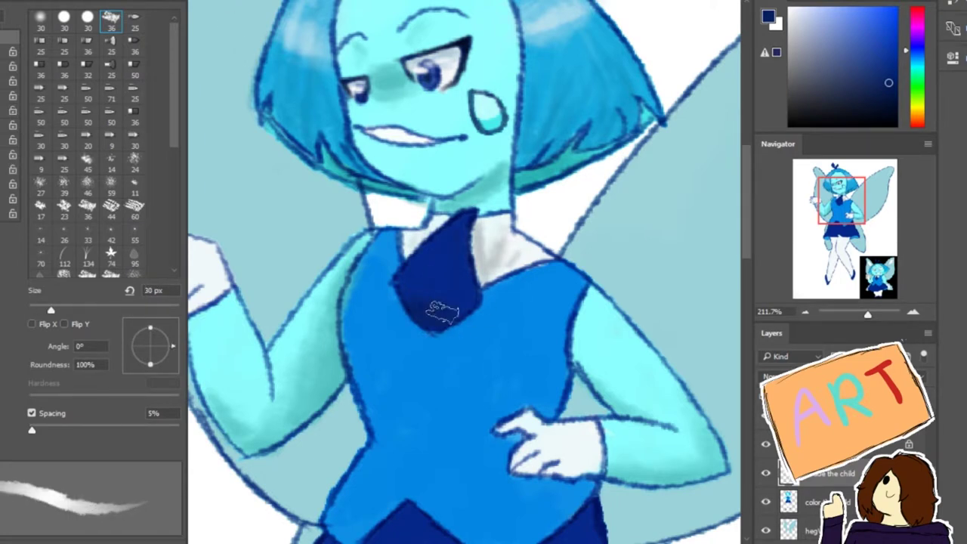
{"action": "left_click", "coordinate": [429, 220], "text": "alt"}
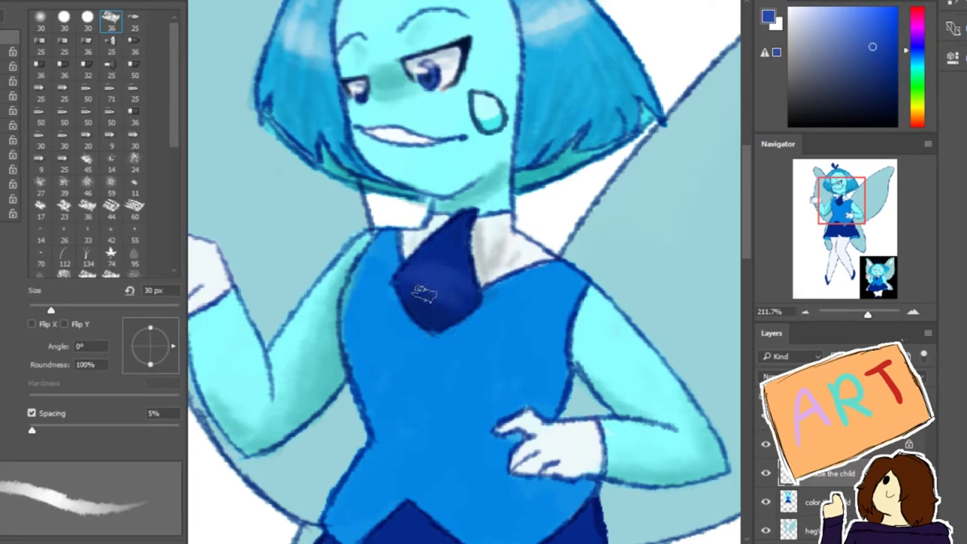
{"action": "left_click_drag", "start_coordinate": [865, 317], "coordinate": [873, 317]}
{"action": "key", "text": "bracketleft"}
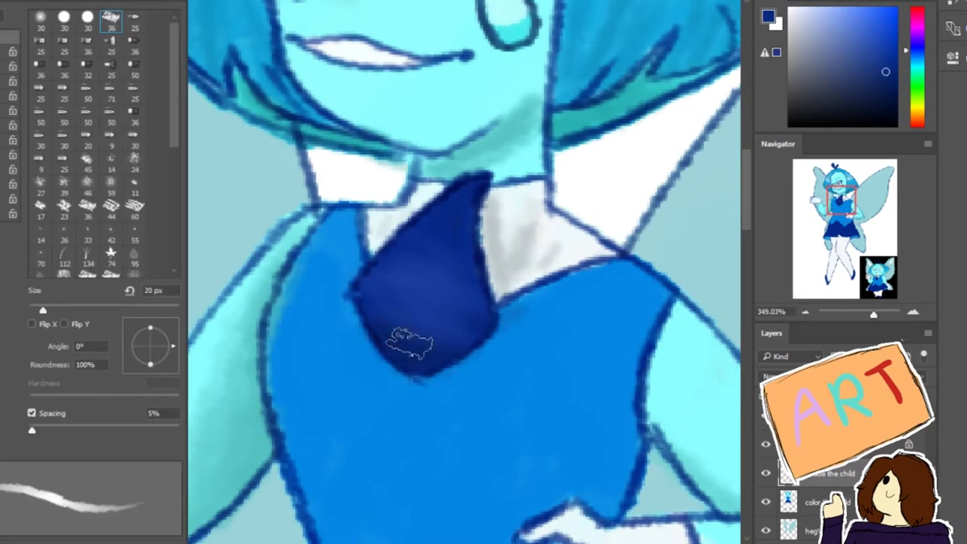
Refine the darker navy shading around the neck scarf's highlight with a 4 px brush
{"action": "left_click", "coordinate": [420, 233], "text": "alt"}
{"action": "key", "text": "bracketleft"}
{"action": "key", "text": "bracketleft"}
{"action": "key", "text": "bracketleft"}
{"action": "key", "text": "bracketleft"}
{"action": "key", "text": "bracketleft"}
{"action": "key", "text": "bracketleft"}
{"action": "key", "text": "bracketleft"}
{"action": "left_click", "coordinate": [420, 335], "text": "alt"}
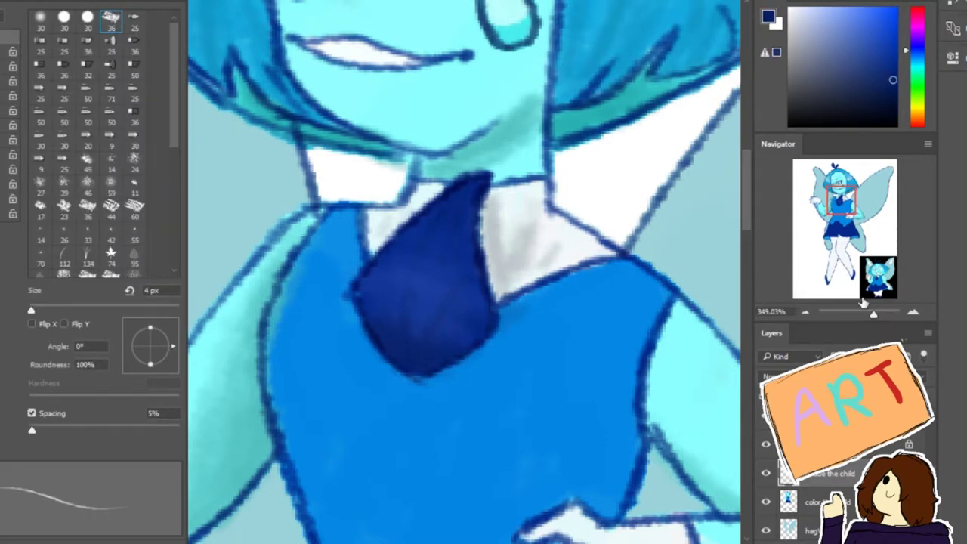
Blend the lighter blue centre of the neck scarf into its navy base with a 25 px brush
{"action": "left_click_drag", "start_coordinate": [863, 302], "coordinate": [857, 302]}
{"action": "left_click_drag", "start_coordinate": [838, 270], "coordinate": [837, 206]}
{"action": "key", "text": "bracketright"}
{"action": "key", "text": "bracketright"}
{"action": "key", "text": "bracketright"}
{"action": "key", "text": "bracketright"}
{"action": "key", "text": "bracketright"}
{"action": "key", "text": "bracketright"}
{"action": "key", "text": "bracketright"}
{"action": "left_click", "coordinate": [507, 249], "text": "alt"}
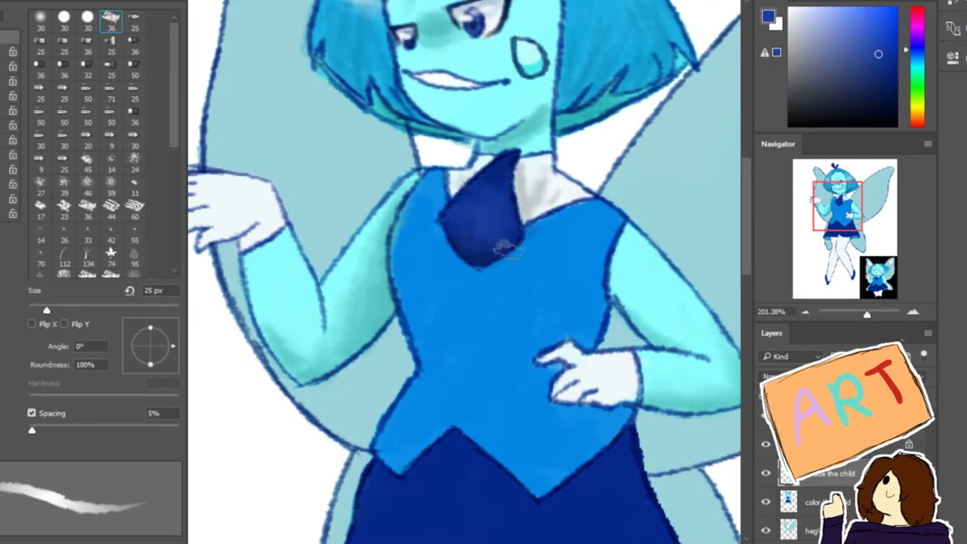
Draw thin darker blue fold lines on the lower part of the vest with a 5 px brush
{"action": "left_click_drag", "start_coordinate": [507, 249], "coordinate": [426, 195]}
{"action": "key", "text": "bracketleft"}
{"action": "key", "text": "bracketleft"}
{"action": "key", "text": "bracketleft"}
{"action": "key", "text": "bracketleft"}
{"action": "left_click", "coordinate": [428, 251], "text": "alt"}
{"action": "key", "text": "bracketright"}
{"action": "key", "text": "bracketright"}
{"action": "key", "text": "bracketright"}
{"action": "key", "text": "bracketright"}
{"action": "key", "text": "bracketright"}
{"action": "key", "text": "bracketright"}
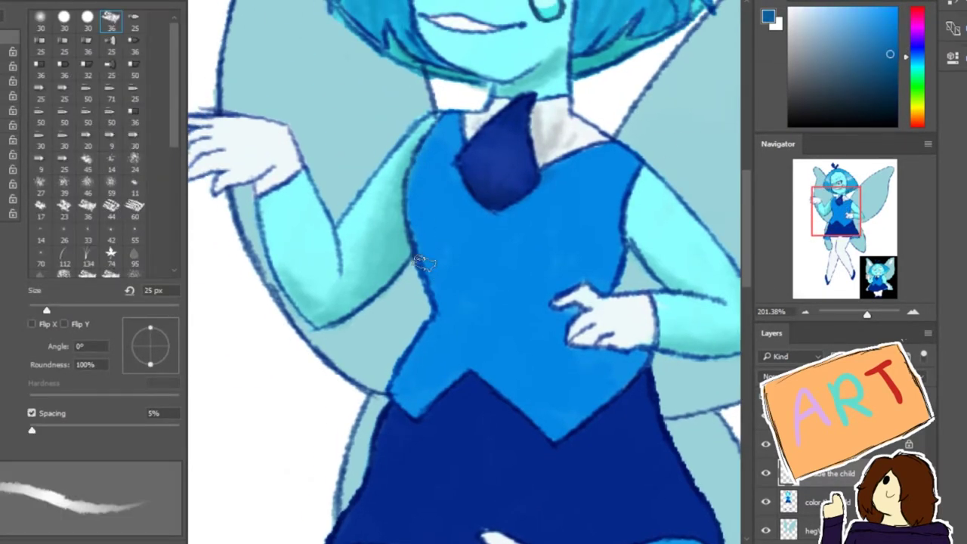
{"action": "key", "text": "bracketleft"}
{"action": "key", "text": "bracketleft"}
{"action": "key", "text": "bracketleft"}
{"action": "key", "text": "bracketleft"}
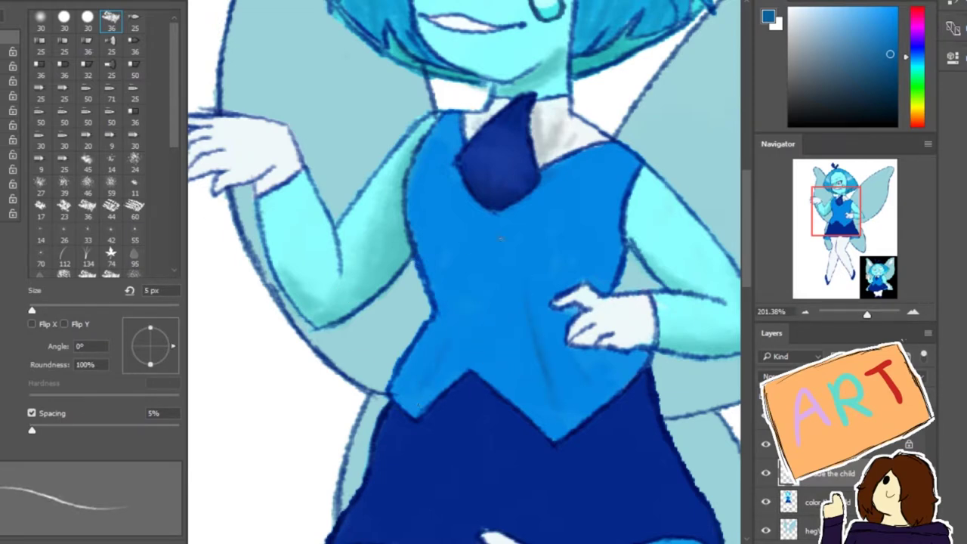
Add more darker blue fold lines at the vest's waist and chest with a 5 to 7 px brush
{"action": "left_click_drag", "start_coordinate": [501, 238], "coordinate": [637, 248]}
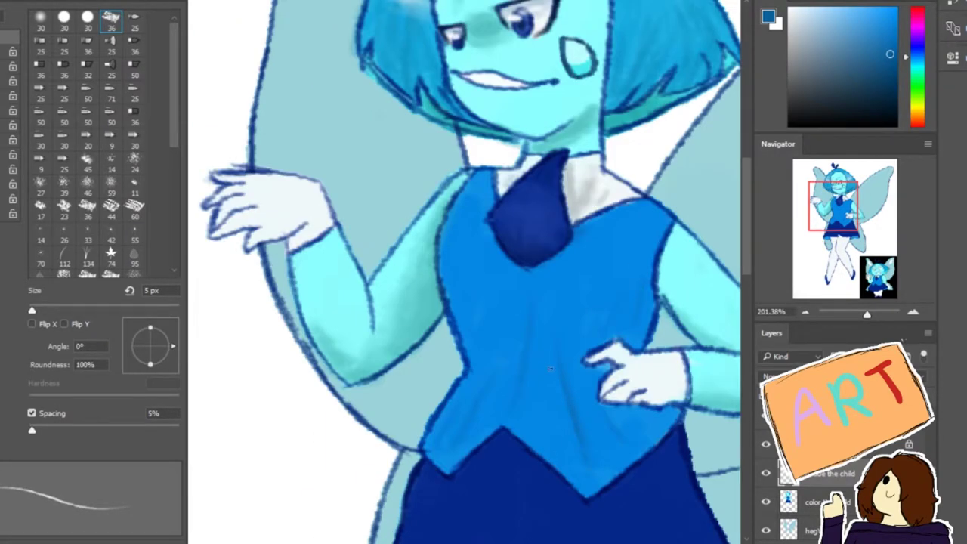
{"action": "key", "text": "bracketright"}
{"action": "key", "text": "bracketright"}
{"action": "key", "text": "bracketright"}
{"action": "key", "text": "bracketright"}
{"action": "key", "text": "bracketright"}
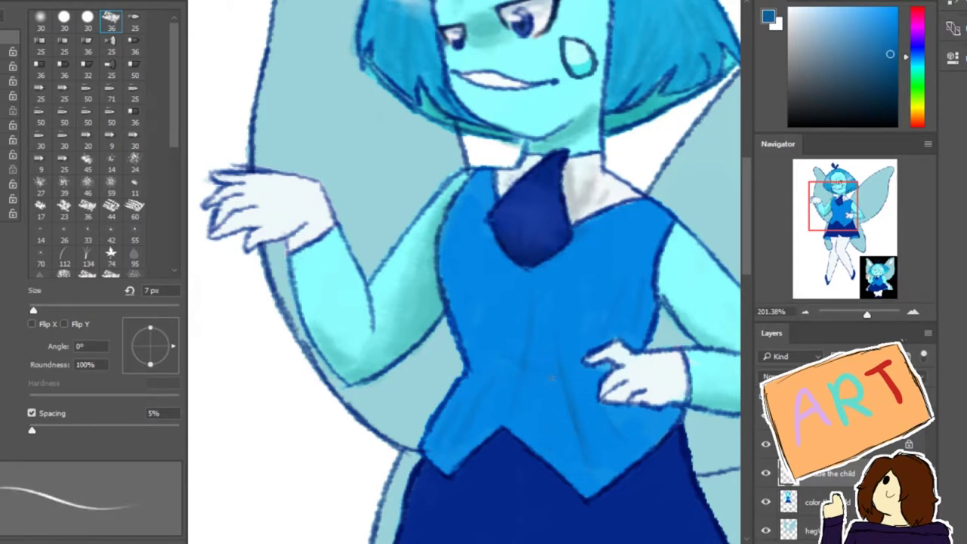
{"action": "key", "text": "bracketright"}
{"action": "key", "text": "bracketright"}
{"action": "key", "text": "bracketright"}
{"action": "key", "text": "bracketright"}
{"action": "key", "text": "bracketright"}
{"action": "key", "text": "bracketright"}
{"action": "key", "text": "bracketright"}
{"action": "key", "text": "bracketright"}
{"action": "key", "text": "bracketright"}
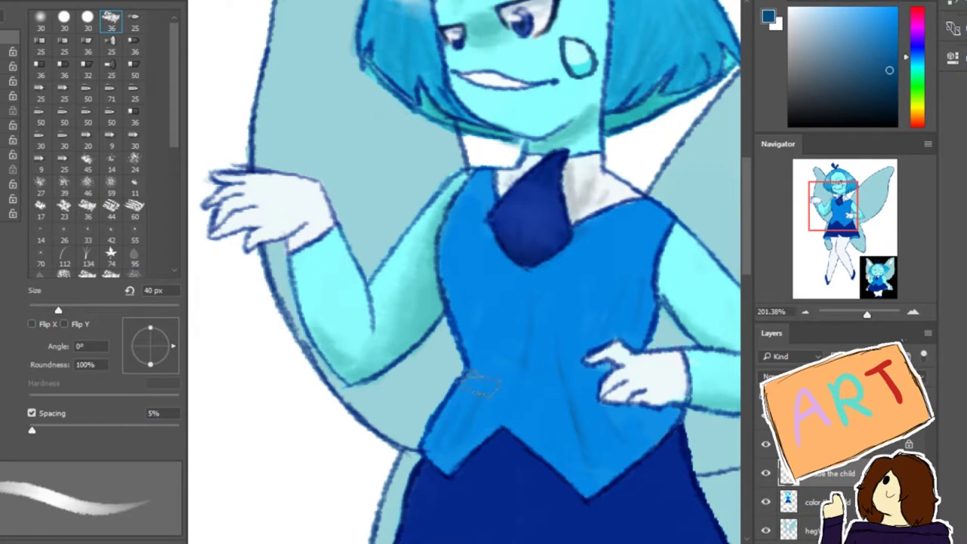
{"action": "left_click", "coordinate": [533, 342], "text": "alt"}
{"action": "key", "text": "bracketleft"}
{"action": "key", "text": "bracketleft"}
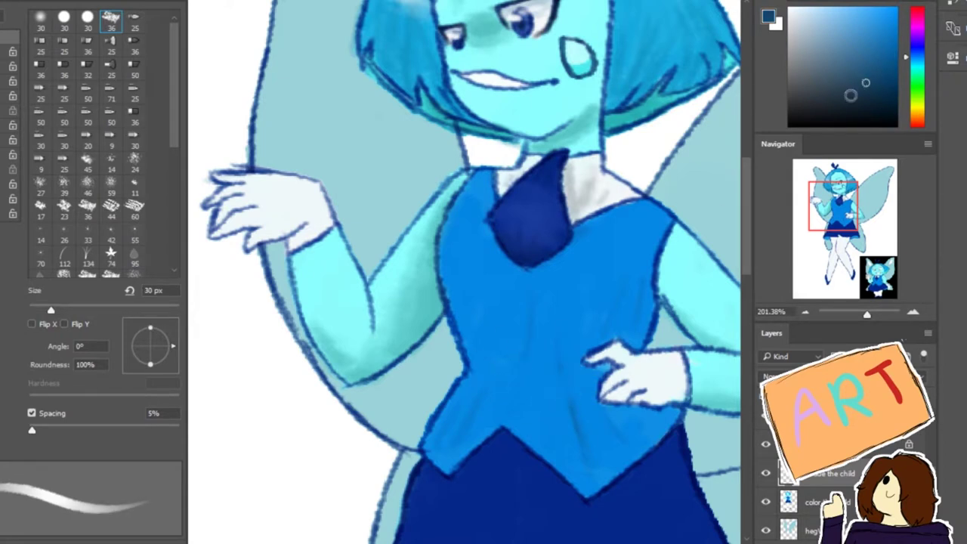
Soften the vest's fold lines with a 4 px brush in a blue sampled from the vest
{"action": "key", "text": "bracketleft"}
{"action": "key", "text": "bracketleft"}
{"action": "key", "text": "bracketleft"}
{"action": "key", "text": "bracketleft"}
{"action": "key", "text": "bracketleft"}
{"action": "key", "text": "bracketleft"}
{"action": "key", "text": "bracketleft"}
{"action": "key", "text": "bracketleft"}
{"action": "key", "text": "bracketleft"}
{"action": "key", "text": "bracketleft"}
{"action": "key", "text": "bracketleft"}
{"action": "left_click", "coordinate": [576, 429], "text": "alt"}
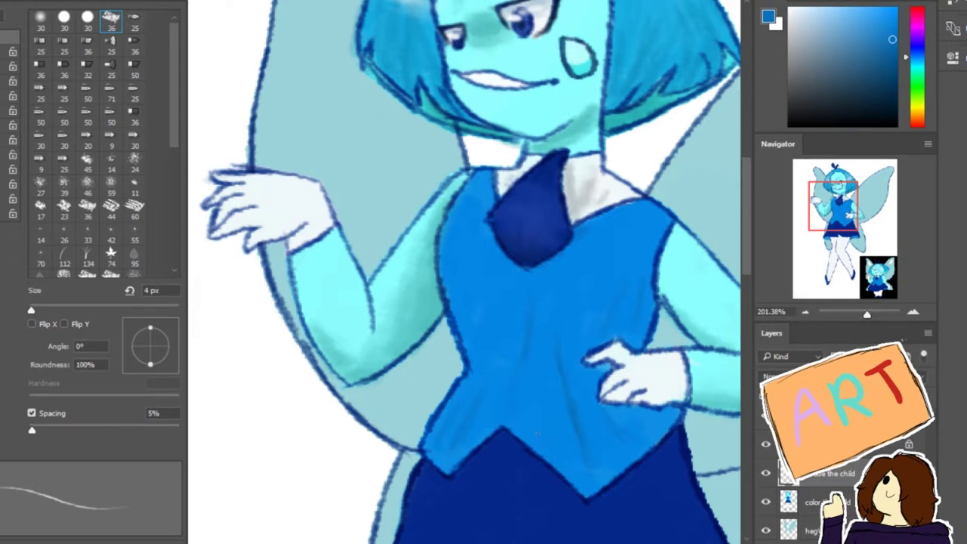
Shade the teeth in the smiling mouth in light grey with a 6 px brush
{"action": "left_click_drag", "start_coordinate": [867, 315], "coordinate": [858, 315]}
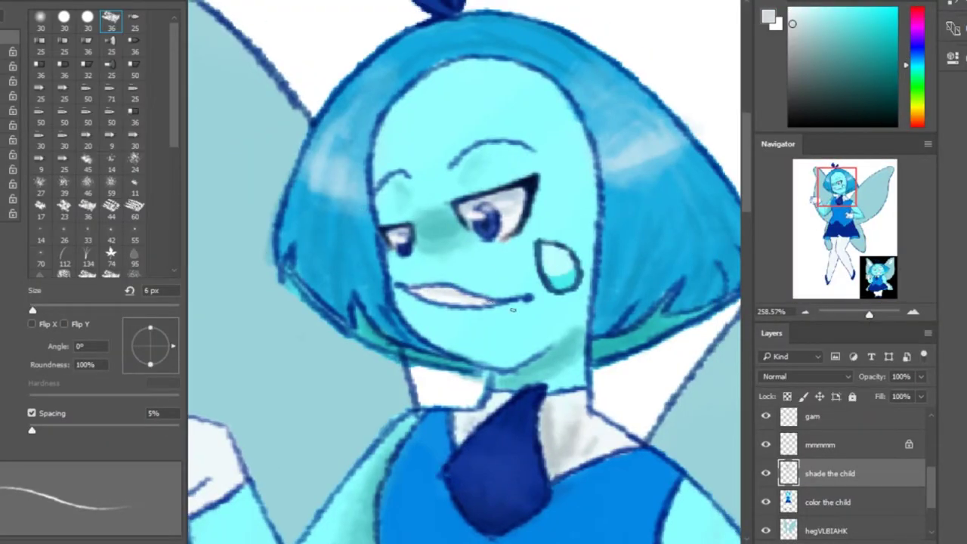
{"action": "left_click_drag", "start_coordinate": [868, 311], "coordinate": [858, 311]}
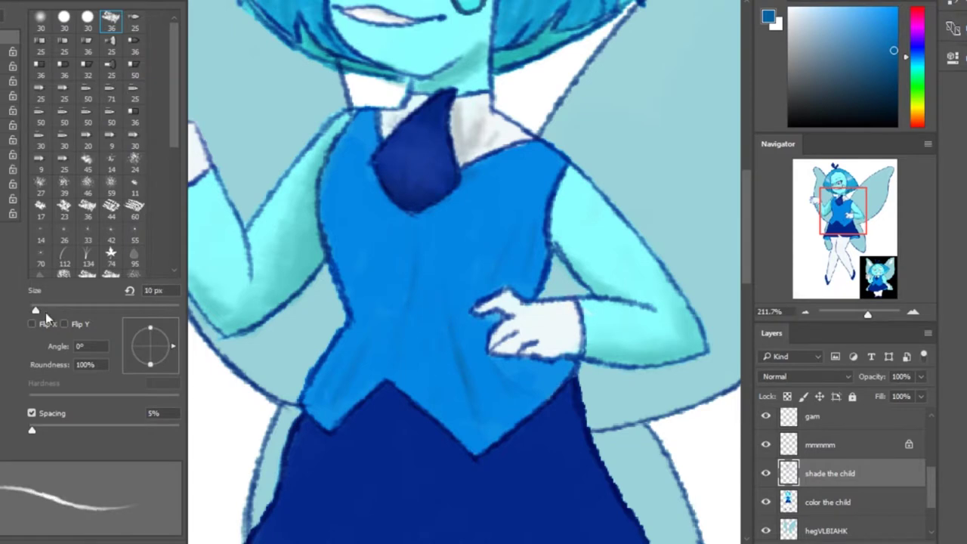
Shade the vest's waist in darker blue with a large brush and blend it with a 25 px brush
{"action": "left_click_drag", "start_coordinate": [39, 309], "coordinate": [73, 310]}
{"action": "left_click", "coordinate": [431, 304], "text": "alt"}
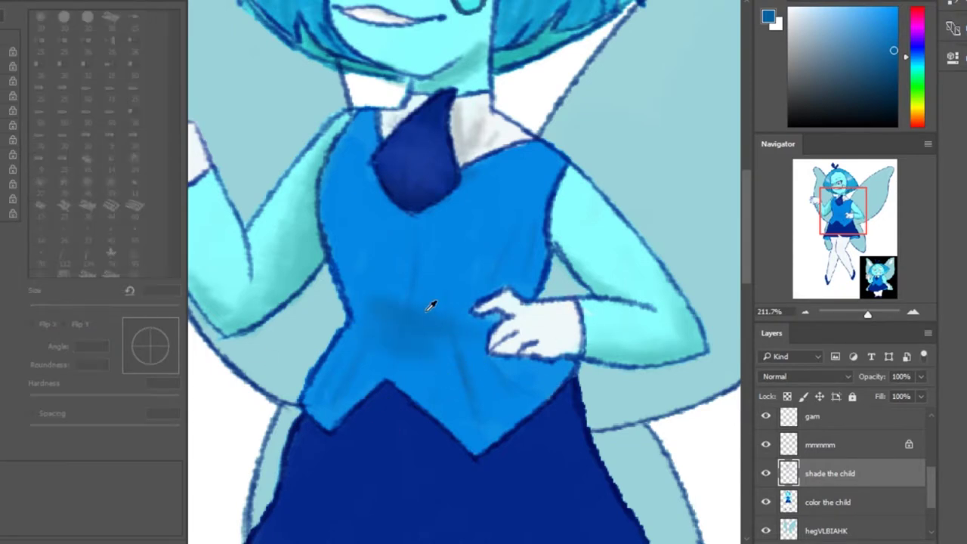
{"action": "left_click_drag", "start_coordinate": [306, 347], "coordinate": [328, 332]}
{"action": "left_click_drag", "start_coordinate": [867, 312], "coordinate": [871, 312]}
{"action": "left_click_drag", "start_coordinate": [73, 310], "coordinate": [62, 310]}
{"action": "key", "text": "bracketleft"}
{"action": "key", "text": "bracketleft"}
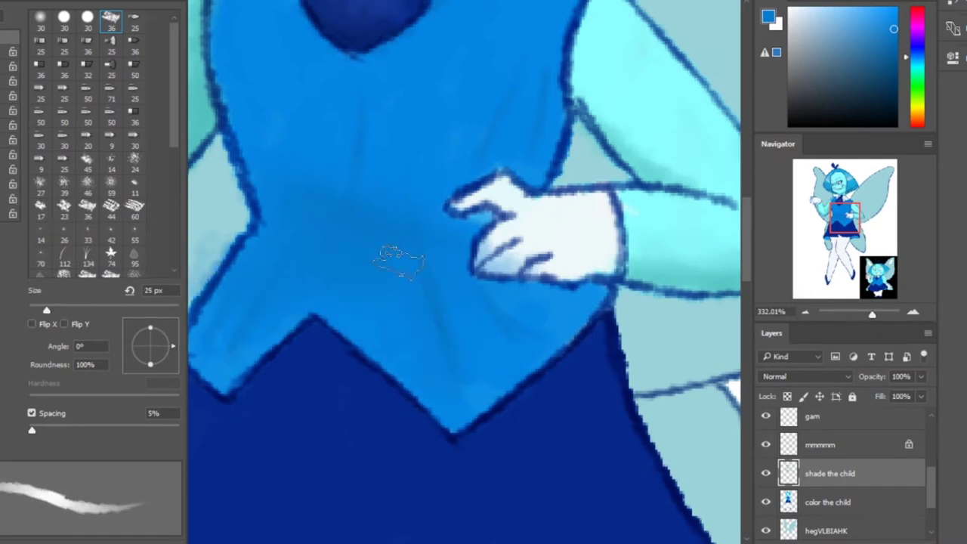
{"action": "left_click_drag", "start_coordinate": [383, 184], "coordinate": [492, 410]}
Paint a light blue highlight across the vest's chest and along its pointed hem with a 25 to 50 px brush
{"action": "scroll", "coordinate": [493, 410], "scroll_direction": "down", "scroll_amount": 5}
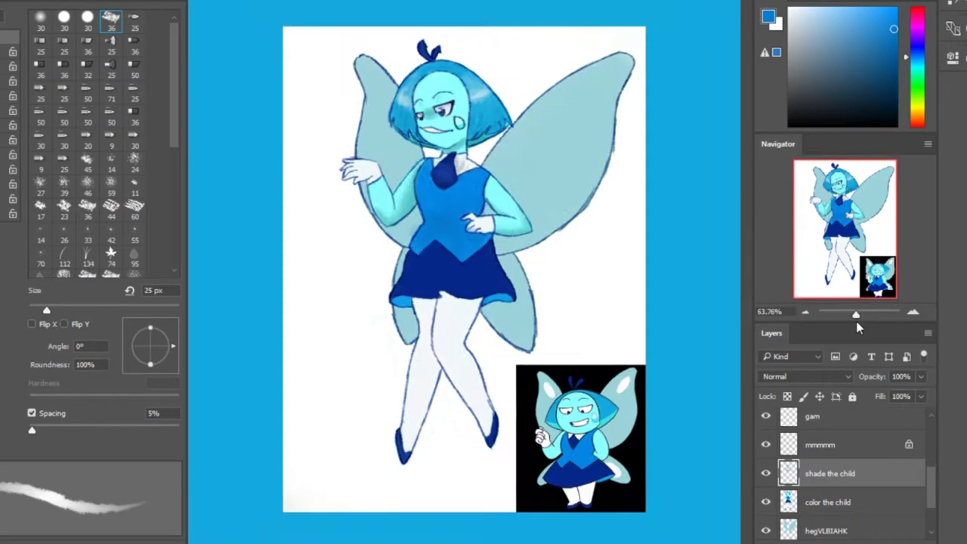
{"action": "scroll", "coordinate": [412, 203], "scroll_direction": "up", "scroll_amount": 5}
{"action": "left_click_drag", "start_coordinate": [609, 262], "coordinate": [435, 284]}
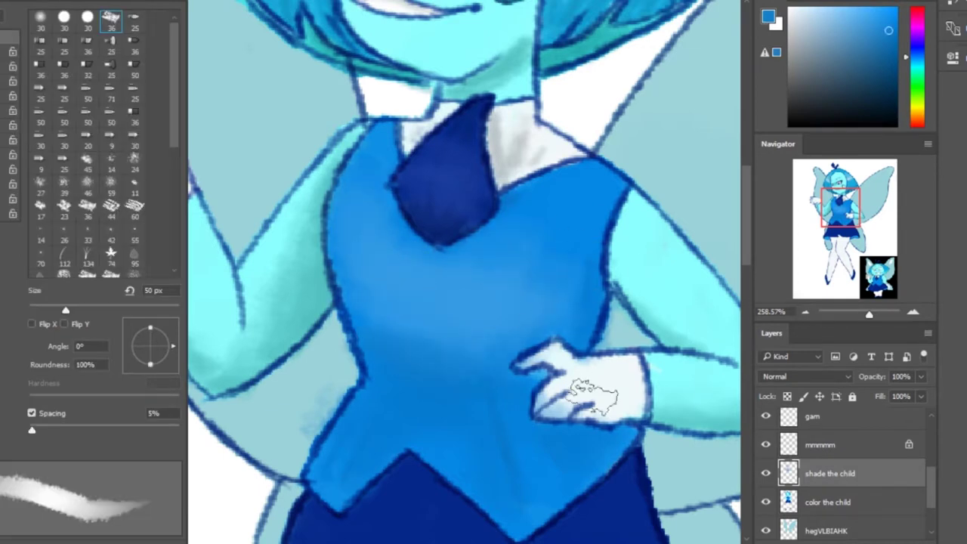
{"action": "left_click_drag", "start_coordinate": [592, 397], "coordinate": [607, 241]}
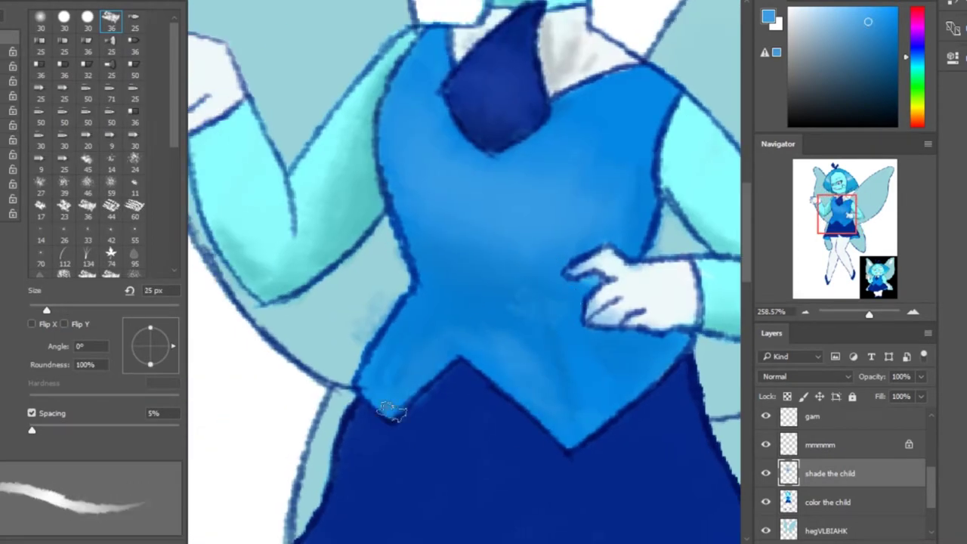
{"action": "left_click", "coordinate": [502, 315], "text": "alt"}
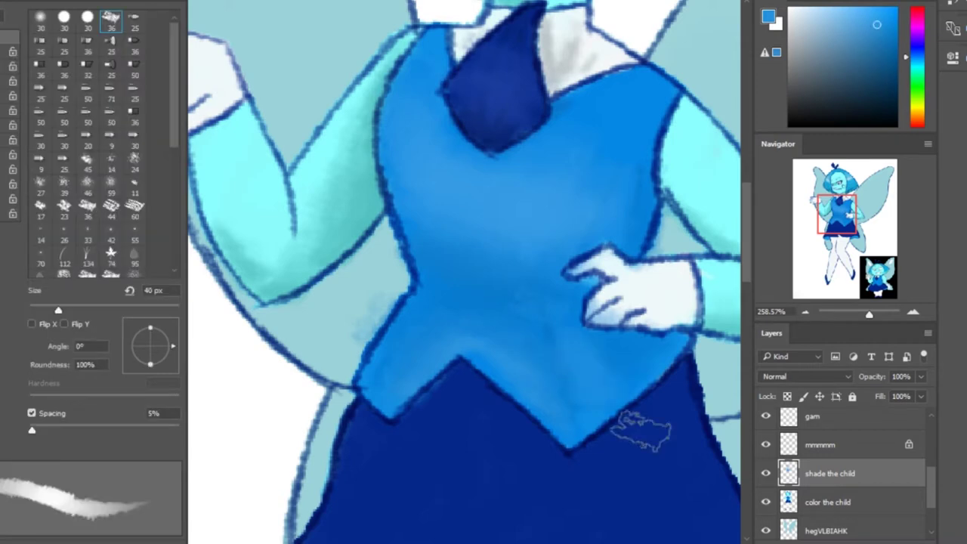
Tidy the vest's shading along its edges near the hip hand, hem and armhole with a 7 px brush
{"action": "key", "text": "ctrl+0"}
{"action": "left_click_drag", "start_coordinate": [857, 317], "coordinate": [875, 312]}
{"action": "key", "text": "bracketleft"}
{"action": "key", "text": "bracketleft"}
{"action": "key", "text": "bracketleft"}
{"action": "key", "text": "bracketleft"}
{"action": "key", "text": "bracketleft"}
{"action": "key", "text": "bracketleft"}
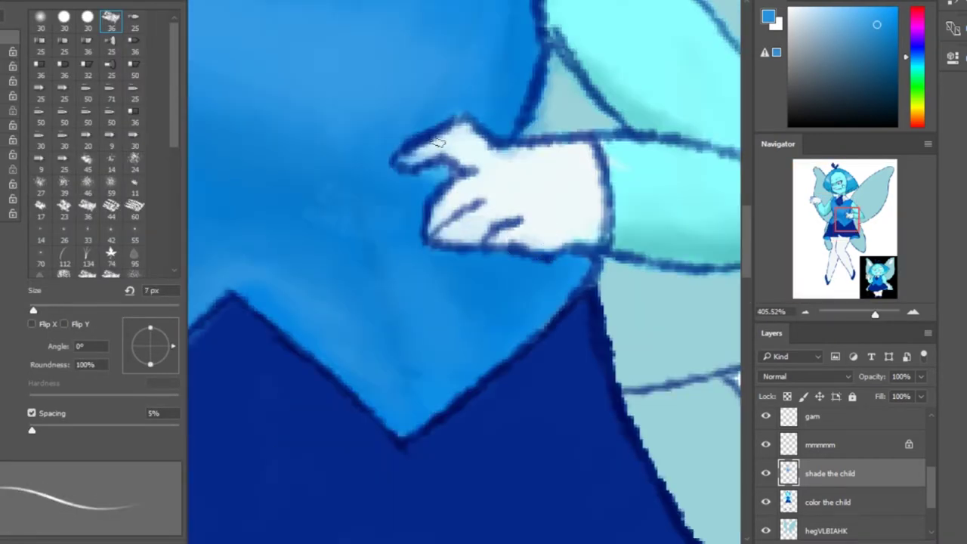
{"action": "left_click_drag", "start_coordinate": [814, 197], "coordinate": [782, 226]}
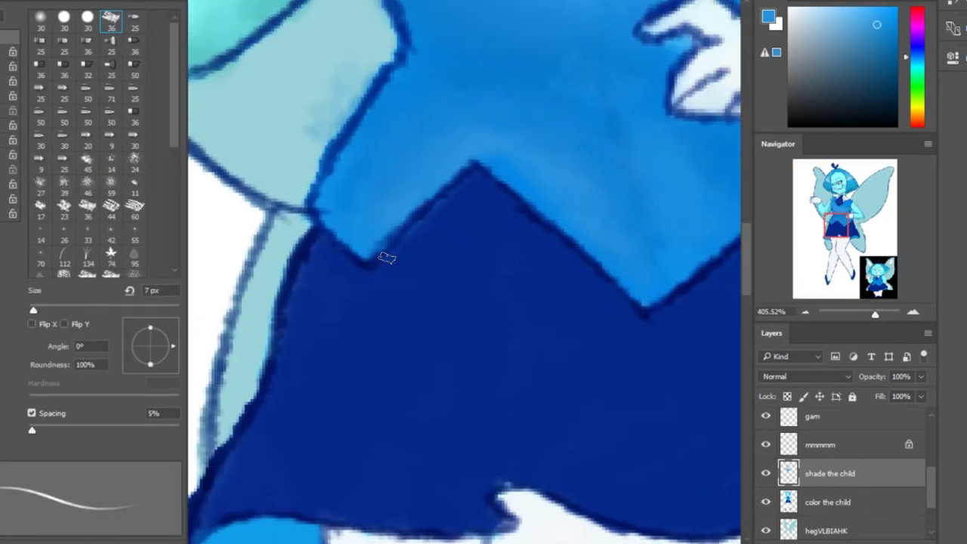
{"action": "scroll", "coordinate": [386, 259], "scroll_direction": "down", "scroll_amount": 3}
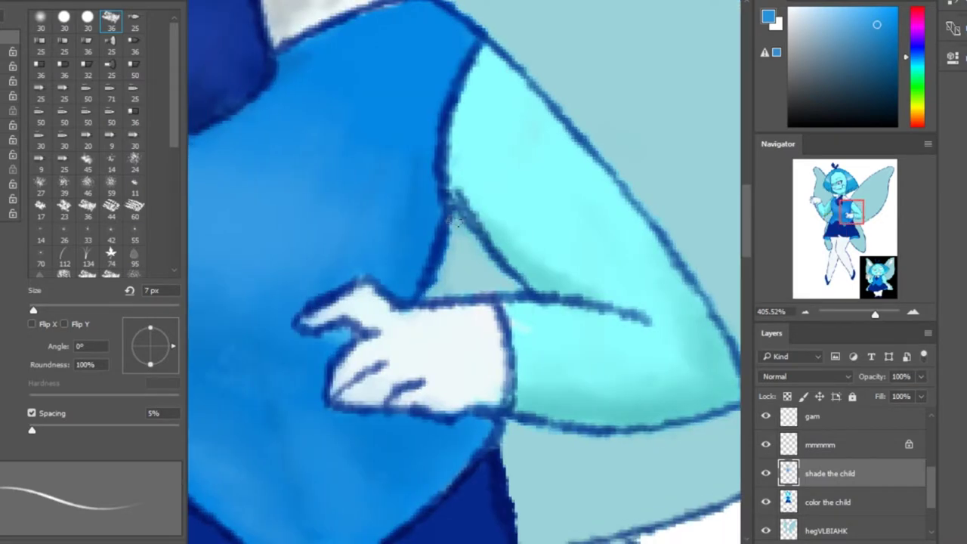
Shade both white gloves in light grey with a 9 px brush on the "shade the child" layer
{"action": "scroll", "coordinate": [392, 211], "scroll_direction": "down", "scroll_amount": 2}
{"action": "scroll", "coordinate": [398, 160], "scroll_direction": "up", "scroll_amount": 2}
{"action": "left_click", "coordinate": [398, 159], "text": "alt"}
{"action": "key", "text": "bracketright"}
{"action": "left_click", "coordinate": [398, 160], "text": "alt"}
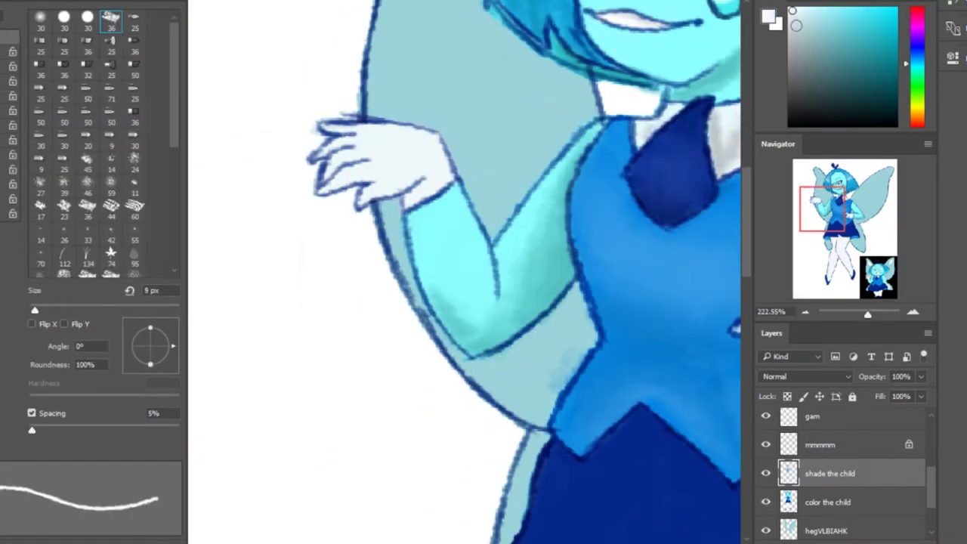
{"action": "scroll", "coordinate": [638, 199], "scroll_direction": "up", "scroll_amount": 2}
{"action": "left_click_drag", "start_coordinate": [538, 324], "coordinate": [498, 349]}
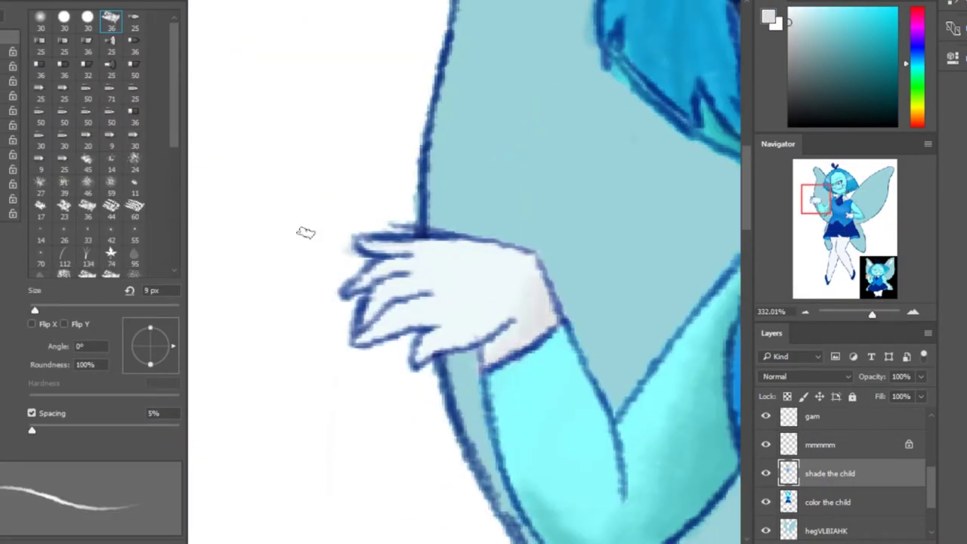
{"action": "left_click_drag", "start_coordinate": [515, 296], "coordinate": [481, 330]}
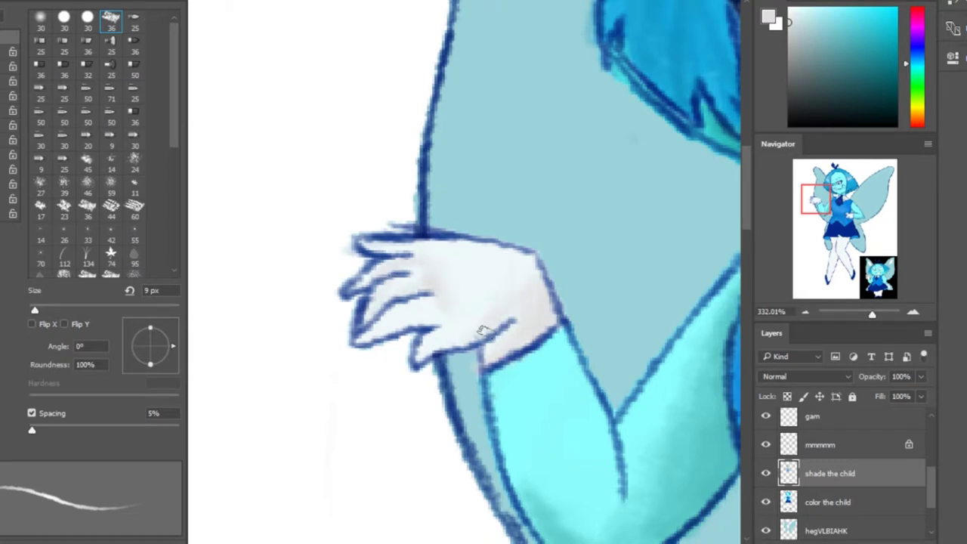
{"action": "left_click_drag", "start_coordinate": [850, 230], "coordinate": [848, 215]}
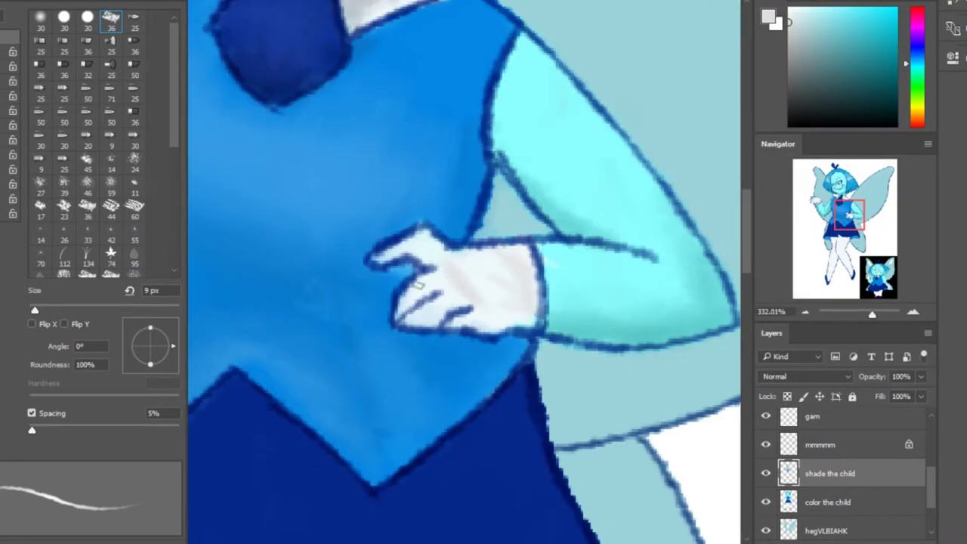
{"action": "left_click_drag", "start_coordinate": [872, 314], "coordinate": [855, 316]}
Try to shade folds on the navy skirt in very dark navy with 9 and 25 px brushes
{"action": "left_click", "coordinate": [410, 259], "text": "alt"}
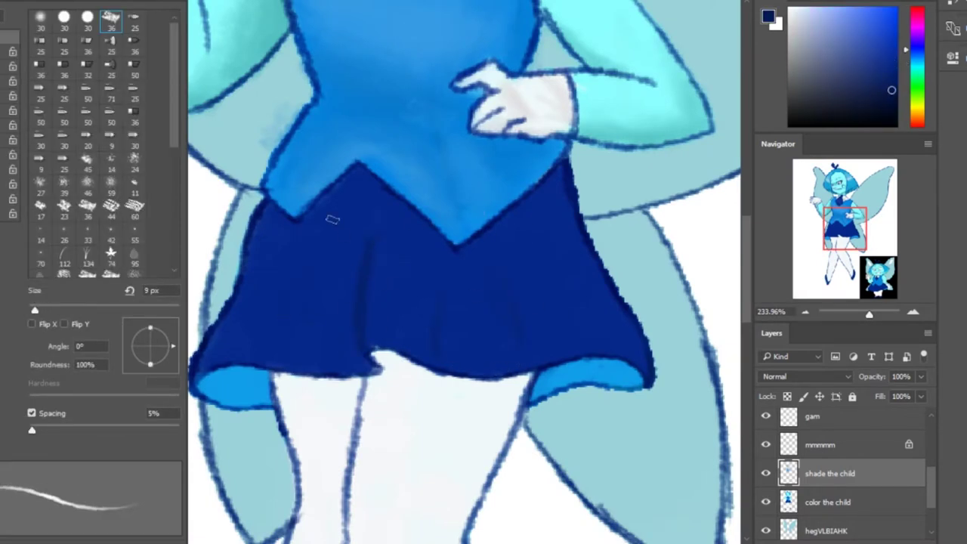
{"action": "key", "text": "bracketright"}
{"action": "key", "text": "bracketright"}
{"action": "key", "text": "bracketright"}
{"action": "key", "text": "bracketright"}
{"action": "left_click_drag", "start_coordinate": [485, 262], "coordinate": [475, 364]}
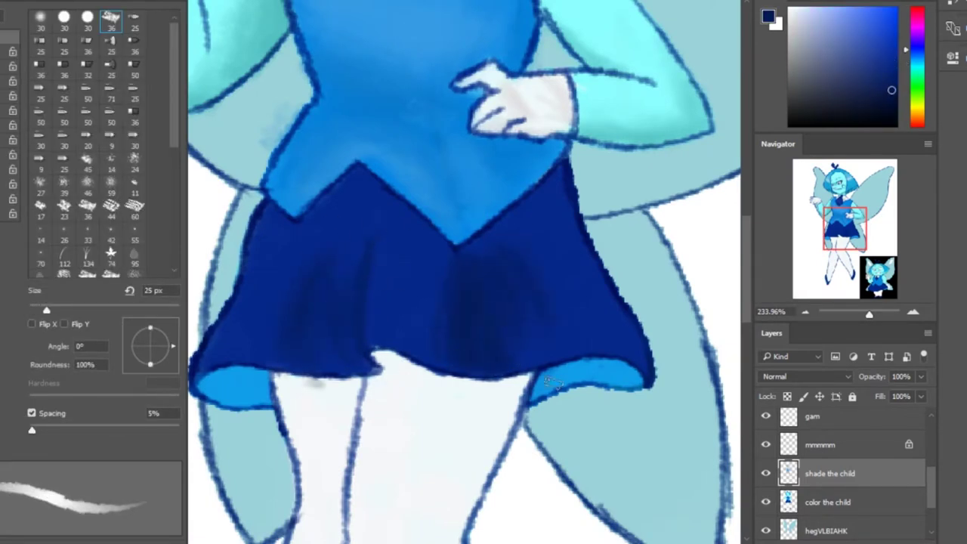
{"action": "key", "text": "bracketright"}
{"action": "key", "text": "bracketright"}
{"action": "key", "text": "bracketright"}
{"action": "scroll", "coordinate": [390, 285], "scroll_direction": "down", "scroll_amount": 5}
{"action": "mouse_move", "coordinate": [287, 378]}
{"action": "left_mouse_down"}
{"action": "mouse_move", "coordinate": [345, 249]}
{"action": "mouse_move", "coordinate": [522, 350]}
{"action": "mouse_move", "coordinate": [356, 335]}
{"action": "mouse_move", "coordinate": [512, 237]}
{"action": "left_mouse_up"}
{"action": "scroll", "coordinate": [496, 350], "scroll_direction": "up", "scroll_amount": 5}
Shade soft vertical folds on the navy skirt in slightly different navy tones with a 10 to 20 px brush
{"action": "left_click", "coordinate": [357, 255], "text": "alt"}
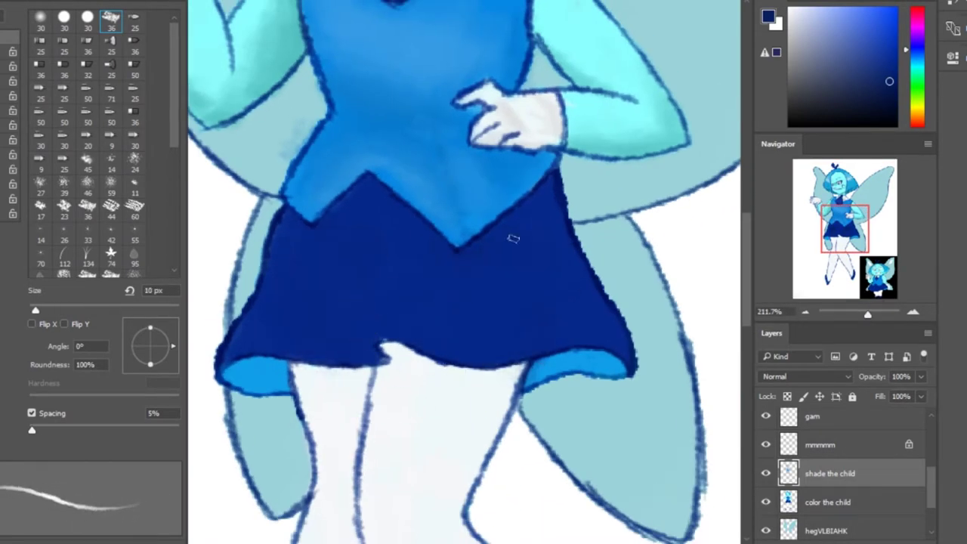
{"action": "key", "text": "bracketleft"}
{"action": "key", "text": "bracketleft"}
{"action": "key", "text": "bracketleft"}
{"action": "key", "text": "bracketright"}
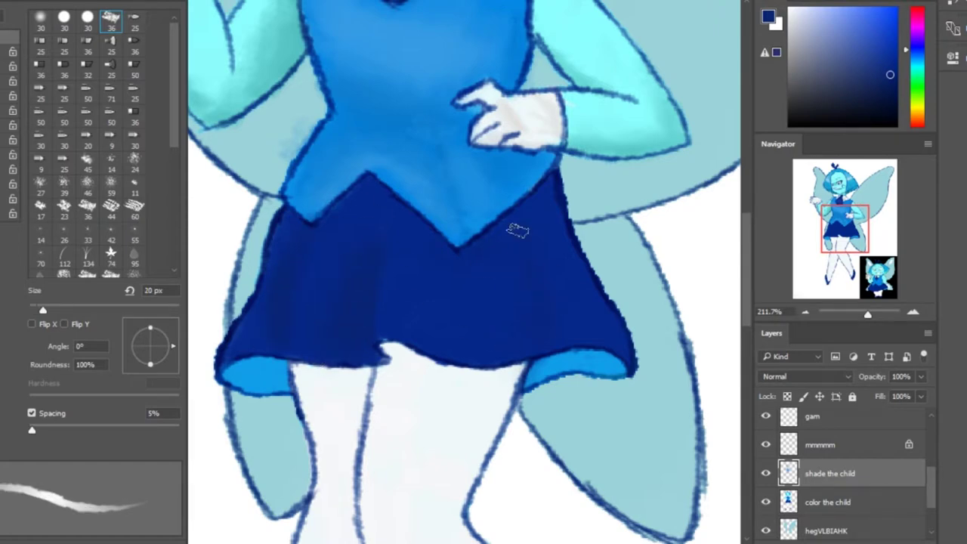
{"action": "scroll", "coordinate": [551, 265], "scroll_direction": "down", "scroll_amount": 5}
{"action": "scroll", "coordinate": [559, 235], "scroll_direction": "up", "scroll_amount": 3}
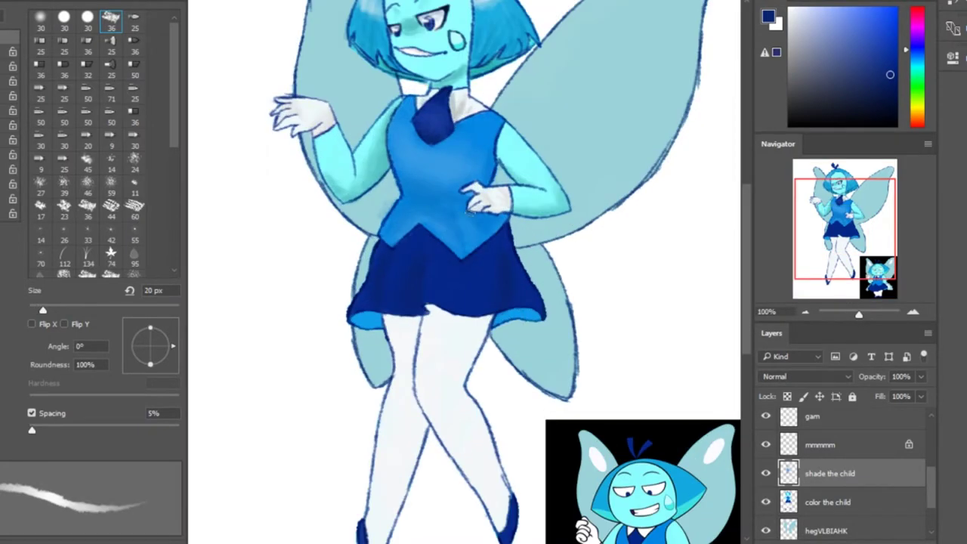
{"action": "left_click_drag", "start_coordinate": [858, 313], "coordinate": [868, 312]}
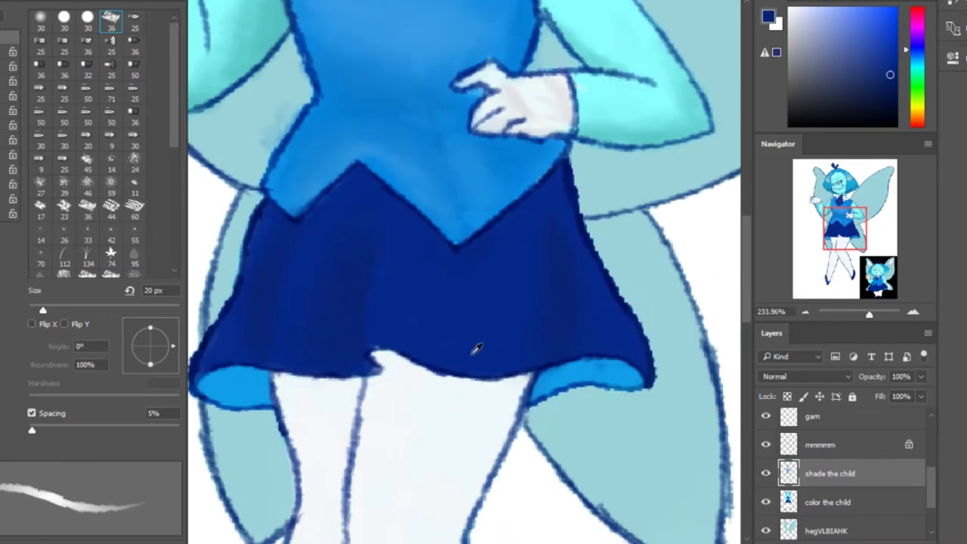
Brighten the middle of the navy skirt with a lighter blue, then blend the folds with 8 to 30 px brushes
{"action": "key", "text": "bracketright"}
{"action": "key", "text": "bracketright"}
{"action": "left_click", "coordinate": [886, 51]}
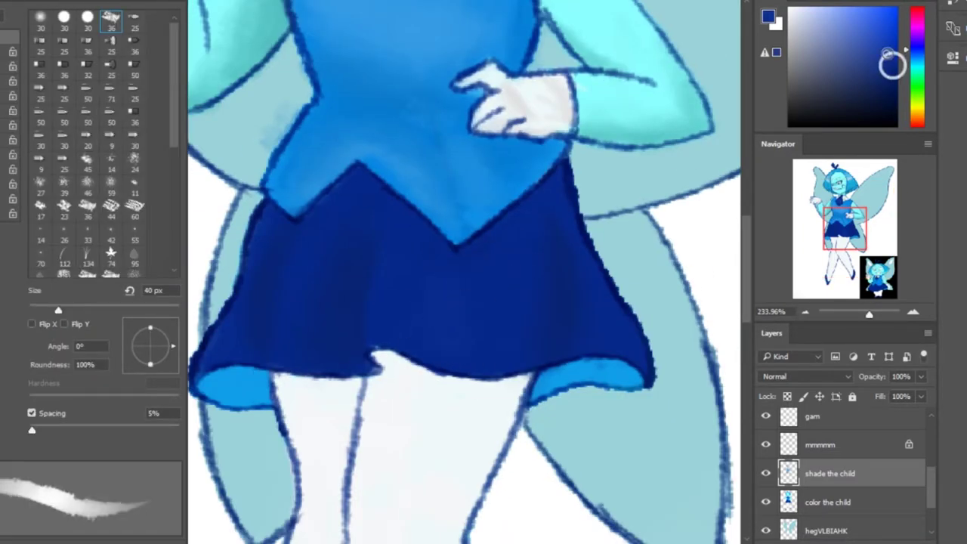
{"action": "left_click", "coordinate": [373, 292], "text": "alt"}
{"action": "key", "text": "bracketleft"}
{"action": "key", "text": "bracketleft"}
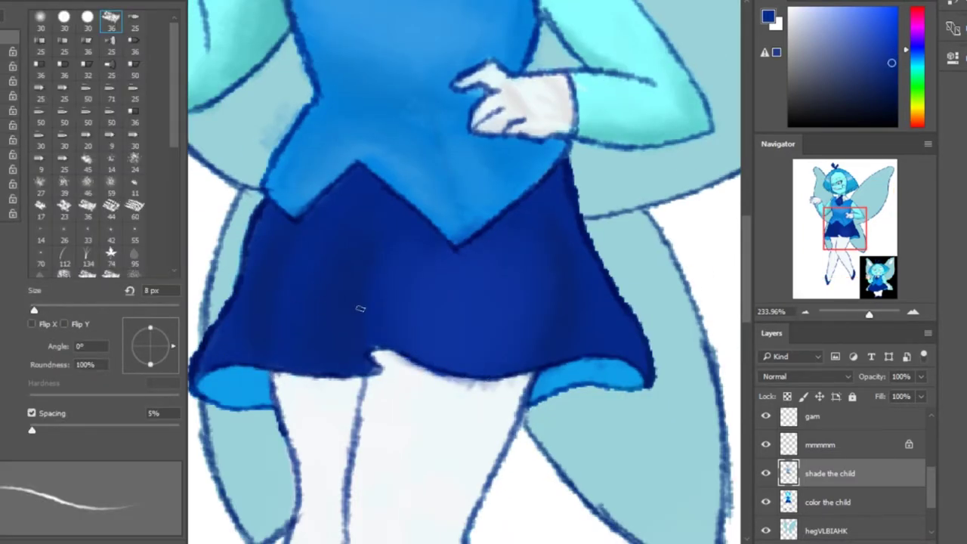
{"action": "left_click", "coordinate": [478, 298], "text": "alt"}
{"action": "key", "text": "bracketleft"}
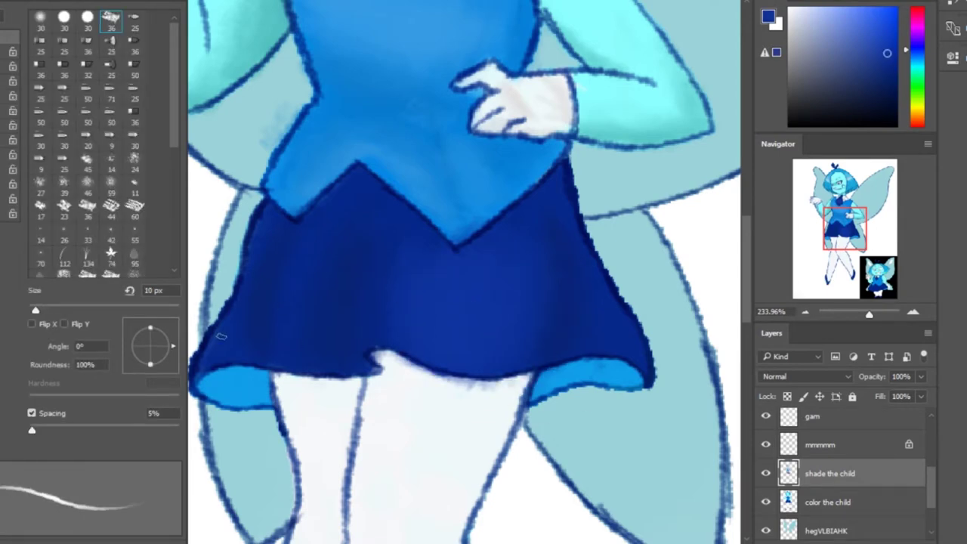
{"action": "left_click", "coordinate": [597, 345], "text": "alt"}
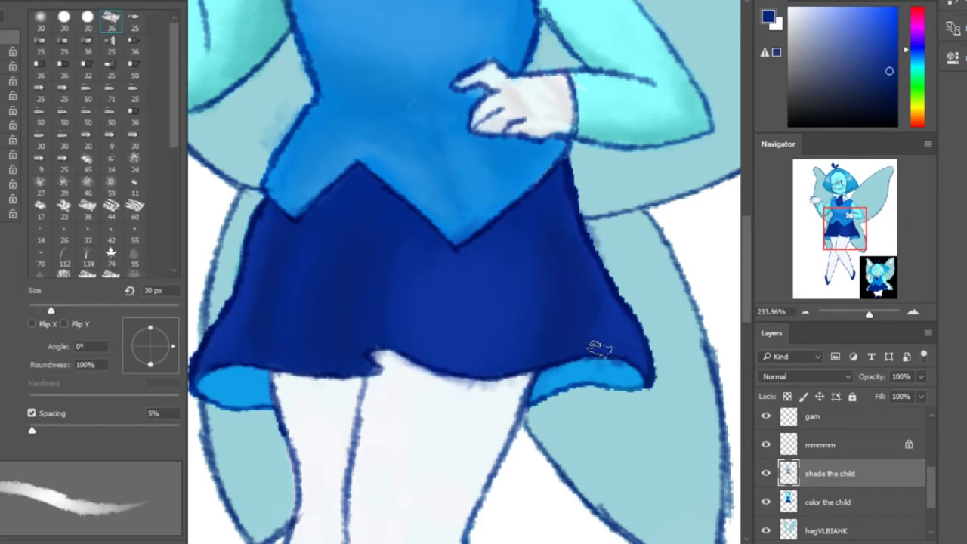
Shade both visible parts of the skirt's bright blue lining in darker blue with 25 and 15 px brushes
{"action": "left_click_drag", "start_coordinate": [868, 314], "coordinate": [859, 313]}
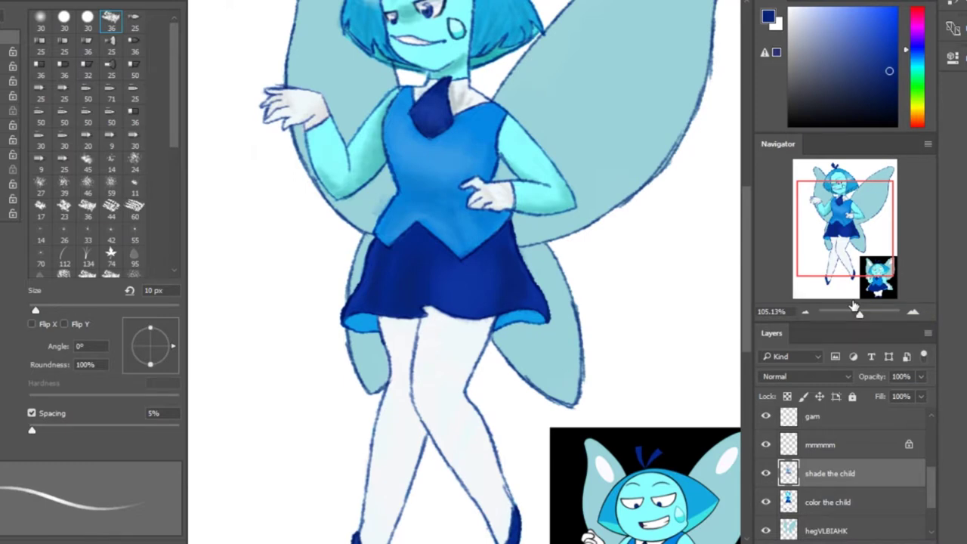
{"action": "left_click_drag", "start_coordinate": [859, 313], "coordinate": [863, 313]}
{"action": "left_click", "coordinate": [572, 214], "text": "alt"}
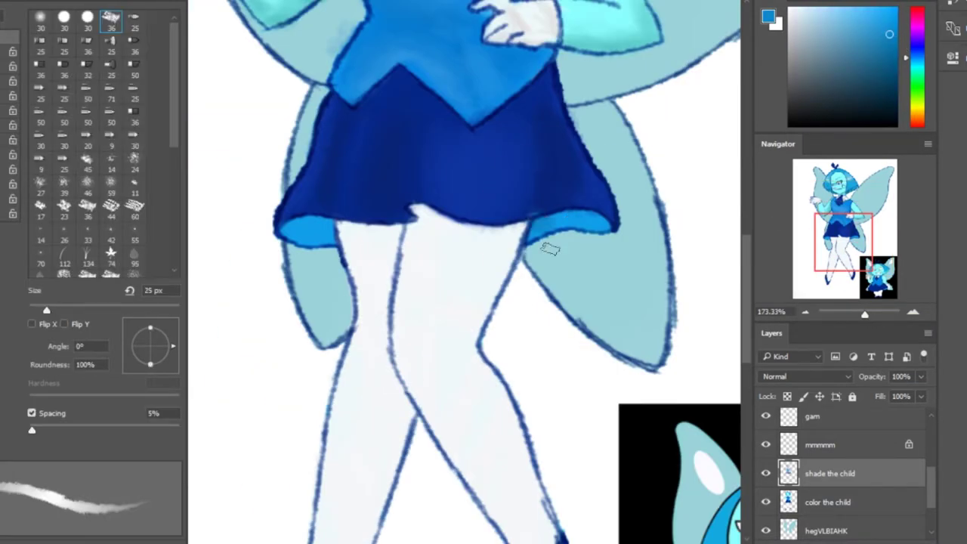
{"action": "key", "text": "bracketright"}
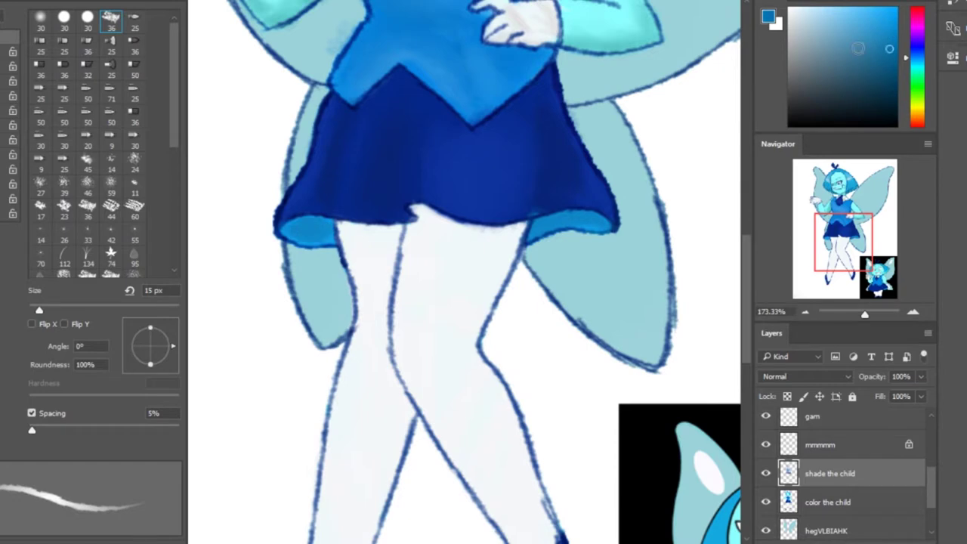
{"action": "scroll", "coordinate": [604, 204], "scroll_direction": "down", "scroll_amount": 2}
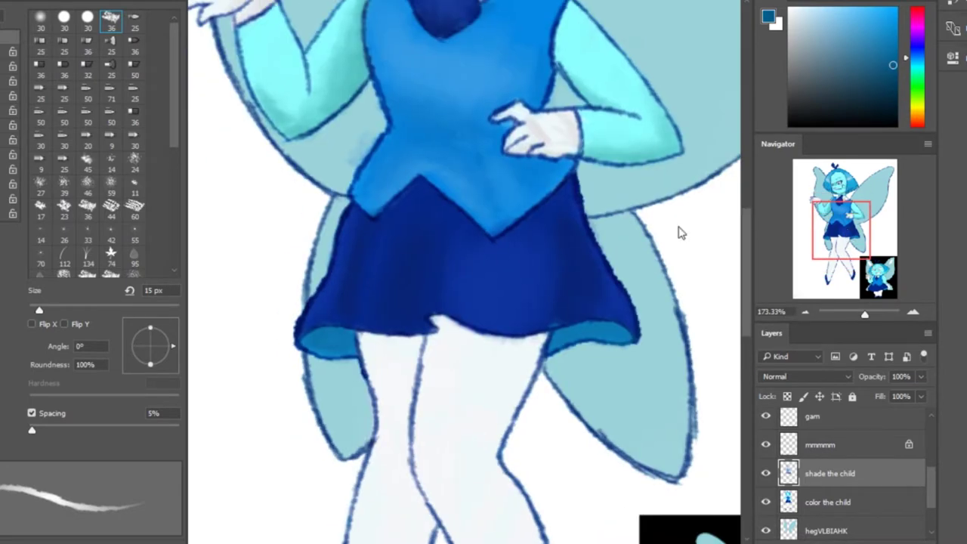
Deepen the lining's shadow directly beneath the skirt hem in dark blue with an 8 px brush
{"action": "scroll", "coordinate": [678, 231], "scroll_direction": "up", "scroll_amount": 4}
{"action": "key", "text": "bracketleft"}
{"action": "key", "text": "bracketleft"}
{"action": "key", "text": "bracketleft"}
{"action": "left_click", "coordinate": [553, 175], "text": "alt"}
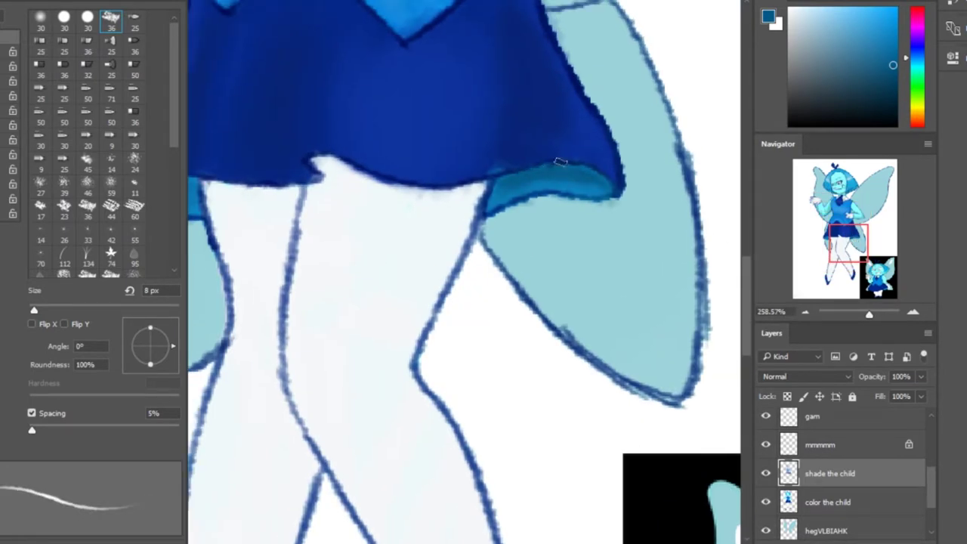
{"action": "left_click_drag", "start_coordinate": [838, 233], "coordinate": [826, 227]}
{"action": "key", "text": "ctrl+0"}
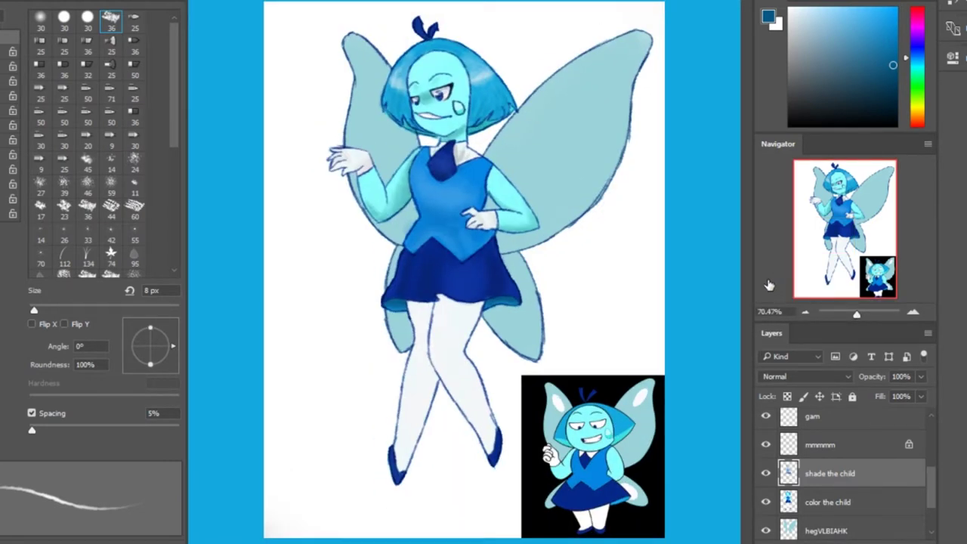
Try to shade the white legs below the skirt with a broad stroke of a much larger brush
{"action": "scroll", "coordinate": [397, 426], "scroll_direction": "up", "scroll_amount": 5}
{"action": "scroll", "coordinate": [397, 426], "scroll_direction": "down", "scroll_amount": 2}
{"action": "left_click", "coordinate": [501, 276], "text": "alt"}
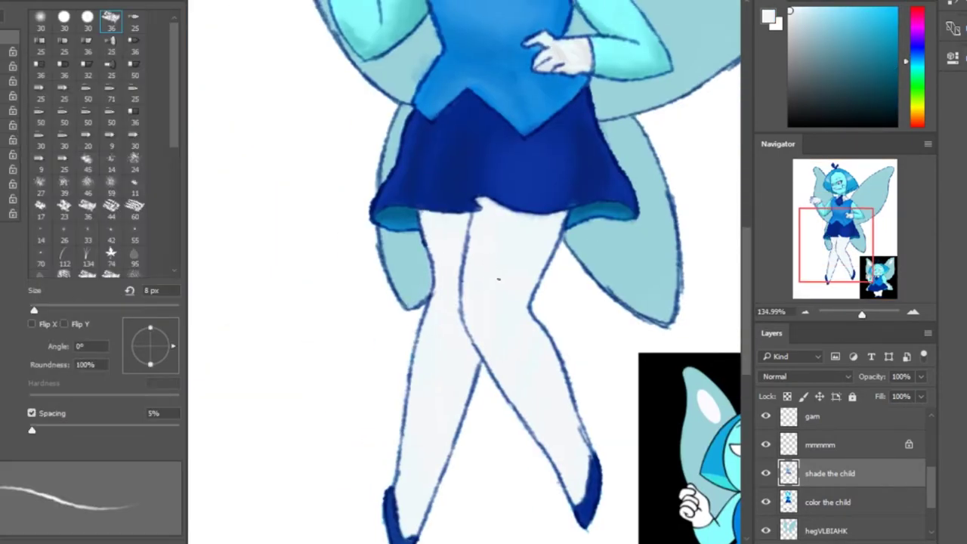
{"action": "key", "text": "bracketright"}
{"action": "key", "text": "bracketright"}
{"action": "key", "text": "bracketright"}
{"action": "key", "text": "bracketright"}
{"action": "key", "text": "bracketright"}
{"action": "key", "text": "bracketright"}
{"action": "key", "text": "bracketright"}
{"action": "key", "text": "bracketright"}
{"action": "key", "text": "bracketright"}
{"action": "mouse_move", "coordinate": [480, 227]}
{"action": "left_mouse_down"}
{"action": "mouse_move", "coordinate": [521, 251]}
{"action": "mouse_move", "coordinate": [427, 331]}
{"action": "left_mouse_up"}
{"action": "key", "text": "ctrl+z"}
Shade the tops of both legs beneath the skirt hem in light grey with a smaller brush
{"action": "key", "text": "bracketleft"}
{"action": "key", "text": "bracketleft"}
{"action": "key", "text": "bracketleft"}
{"action": "key", "text": "bracketleft"}
{"action": "key", "text": "bracketleft"}
{"action": "key", "text": "bracketleft"}
{"action": "scroll", "coordinate": [514, 255], "scroll_direction": "up", "scroll_amount": 3}
{"action": "mouse_move", "coordinate": [483, 249]}
{"action": "left_mouse_down"}
{"action": "mouse_move", "coordinate": [397, 297]}
{"action": "mouse_move", "coordinate": [404, 264]}
{"action": "left_mouse_up"}
{"action": "mouse_move", "coordinate": [488, 291]}
{"action": "left_mouse_down"}
{"action": "mouse_move", "coordinate": [492, 280]}
{"action": "mouse_move", "coordinate": [410, 287]}
{"action": "left_mouse_up"}
Continue the light grey shading along the front thigh's outer edge and the back leg near the crossing
{"action": "scroll", "coordinate": [410, 287], "scroll_direction": "down", "scroll_amount": 4}
{"action": "key", "text": "bracketright"}
{"action": "key", "text": "bracketright"}
{"action": "scroll", "coordinate": [483, 216], "scroll_direction": "up", "scroll_amount": 5}
{"action": "mouse_move", "coordinate": [521, 242]}
{"action": "left_mouse_down"}
{"action": "mouse_move", "coordinate": [539, 277]}
{"action": "mouse_move", "coordinate": [491, 427]}
{"action": "left_mouse_up"}
{"action": "key", "text": "ctrl+1"}
{"action": "key", "text": "bracketleft"}
{"action": "key", "text": "bracketleft"}
{"action": "left_click_drag", "start_coordinate": [416, 293], "coordinate": [429, 326]}
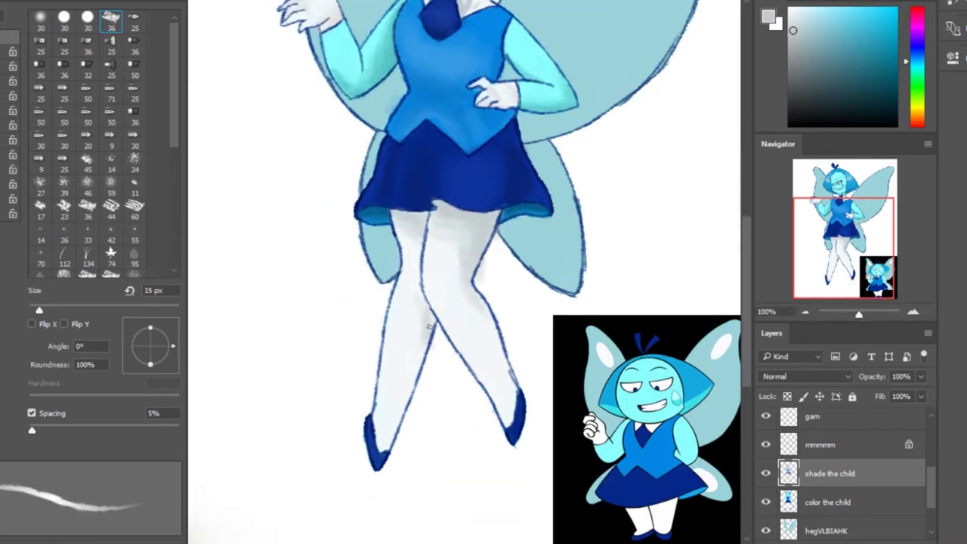
{"action": "key", "text": "bracketright"}
{"action": "key", "text": "bracketright"}
{"action": "key", "text": "bracketright"}
{"action": "key", "text": "bracketright"}
{"action": "mouse_move", "coordinate": [457, 391]}
{"action": "left_mouse_down"}
{"action": "mouse_move", "coordinate": [480, 484]}
{"action": "mouse_move", "coordinate": [548, 513]}
{"action": "left_mouse_up"}
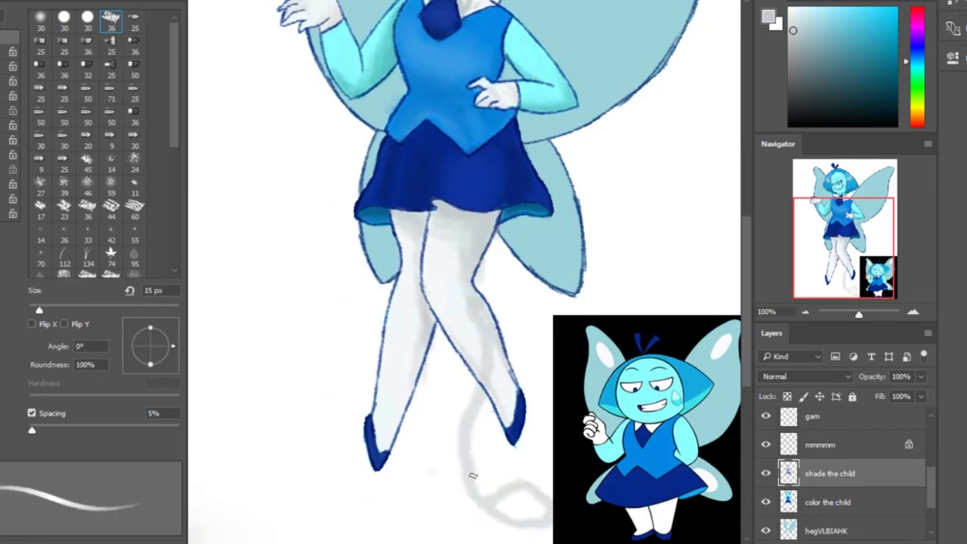
{"action": "key", "text": "ctrl+alt+z"}
{"action": "key", "text": "ctrl+alt+z"}
Shade the front knee and calf in light grey with a 25 px brush and soften them with near-white at 30 to 40 px
{"action": "key", "text": "bracketright"}
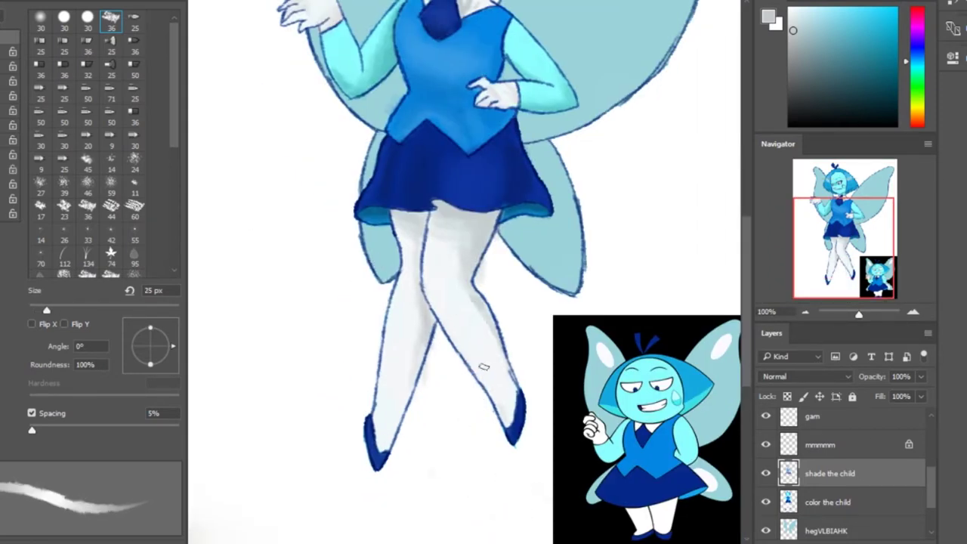
{"action": "mouse_move", "coordinate": [427, 296]}
{"action": "left_mouse_down"}
{"action": "mouse_move", "coordinate": [516, 389]}
{"action": "mouse_move", "coordinate": [443, 249]}
{"action": "mouse_move", "coordinate": [485, 365]}
{"action": "mouse_move", "coordinate": [446, 280]}
{"action": "left_mouse_up"}
{"action": "key", "text": "bracketleft"}
{"action": "key", "text": "bracketleft"}
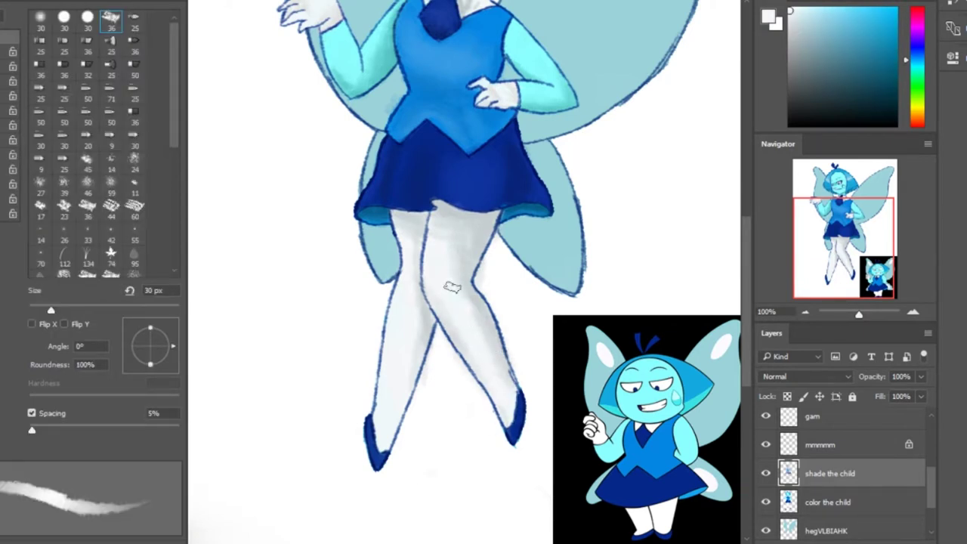
{"action": "key", "text": "bracketright"}
{"action": "key", "text": "bracketright"}
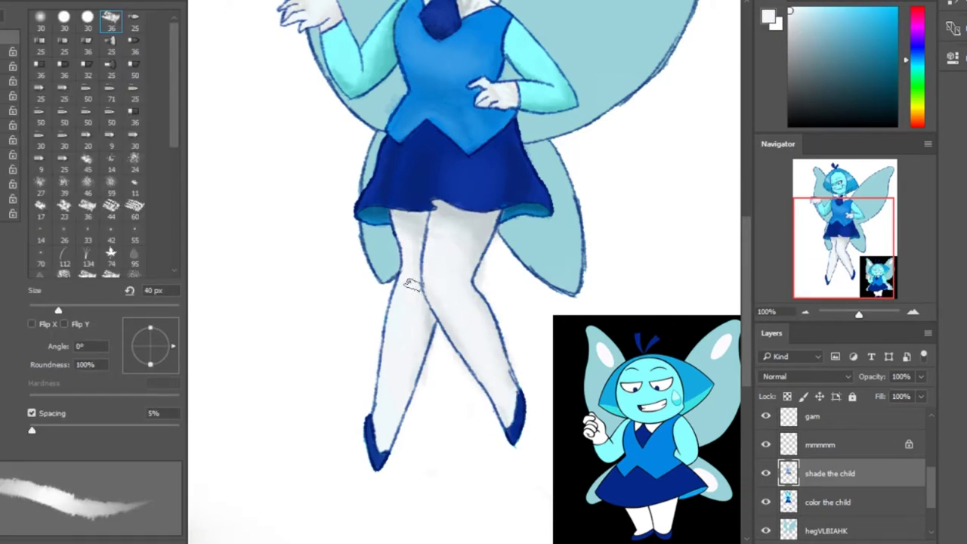
Smooth the shading around the knees and leg crossing in near-white, varying the brush size up to 40 px
{"action": "key", "text": "bracketleft"}
{"action": "key", "text": "bracketleft"}
{"action": "key", "text": "bracketleft"}
{"action": "key", "text": "bracketleft"}
{"action": "key", "text": "bracketleft"}
{"action": "key", "text": "bracketleft"}
{"action": "key", "text": "bracketright"}
{"action": "key", "text": "bracketright"}
{"action": "key", "text": "bracketright"}
{"action": "key", "text": "bracketright"}
{"action": "key", "text": "bracketright"}
{"action": "key", "text": "bracketright"}
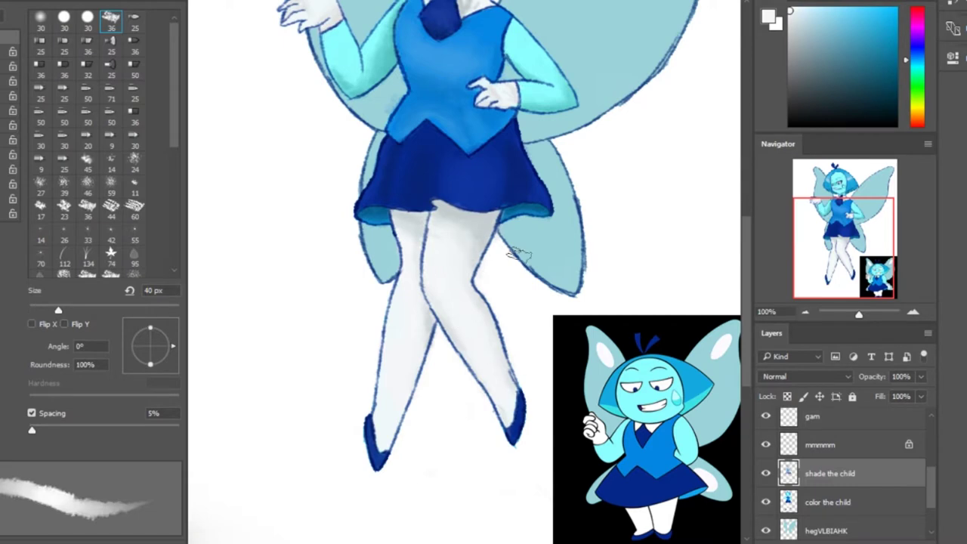
Blend sampled grey and off-white tones over both upper thighs below the skirt with a 40 px brush
{"action": "scroll", "coordinate": [520, 254], "scroll_direction": "up", "scroll_amount": 3}
{"action": "left_click", "coordinate": [500, 194], "text": "alt"}
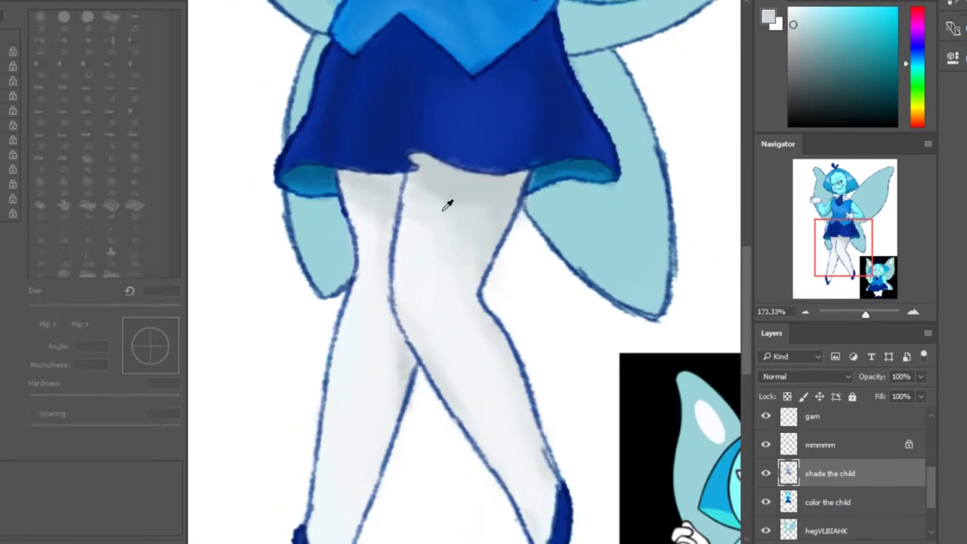
{"action": "left_click", "coordinate": [363, 198], "text": "alt"}
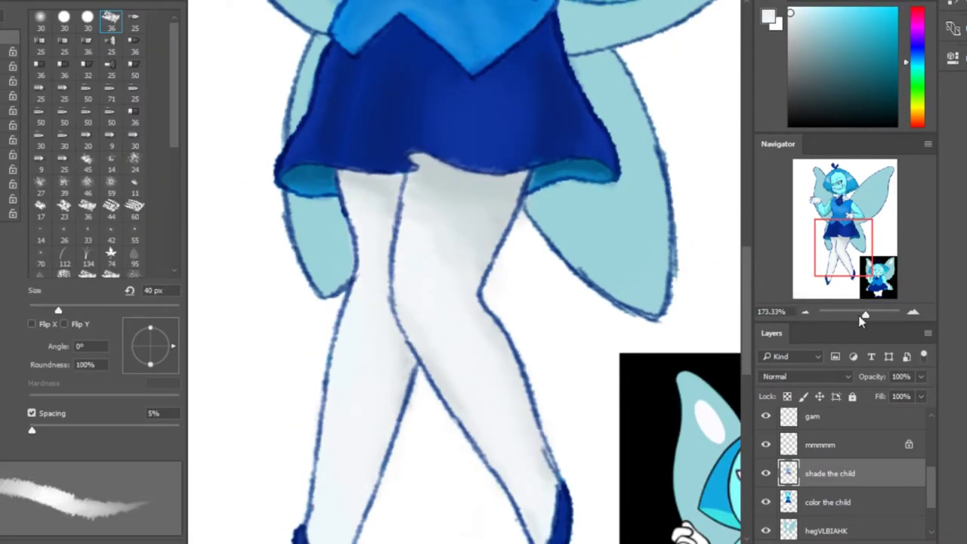
{"action": "mouse_move", "coordinate": [864, 314]}
{"action": "left_mouse_down"}
{"action": "mouse_move", "coordinate": [846, 315]}
{"action": "mouse_move", "coordinate": [863, 315]}
{"action": "left_mouse_up"}
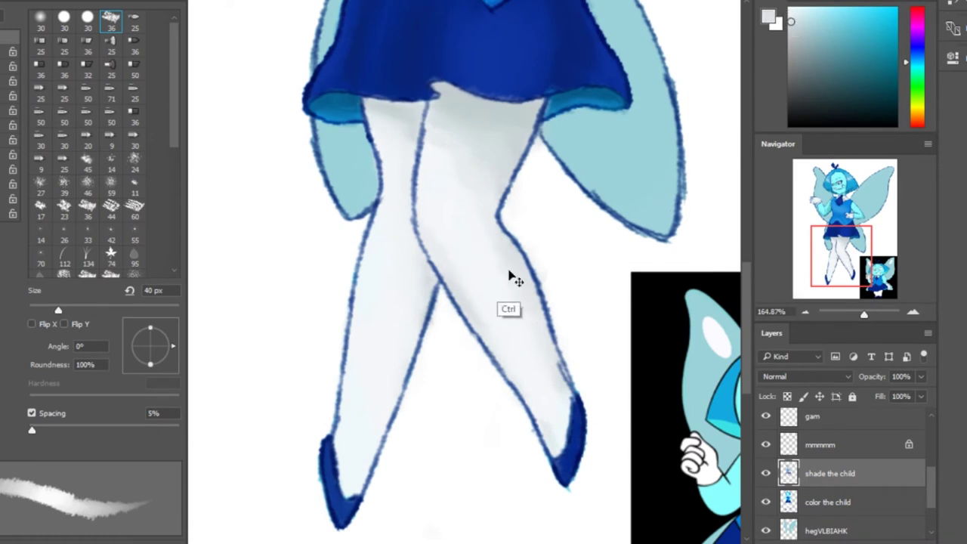
Shade the inner edge of the back calf in light grey with a 15 px brush and blend the leg tones
{"action": "key", "text": "bracketleft"}
{"action": "key", "text": "bracketleft"}
{"action": "key", "text": "bracketleft"}
{"action": "key", "text": "bracketleft"}
{"action": "key", "text": "bracketleft"}
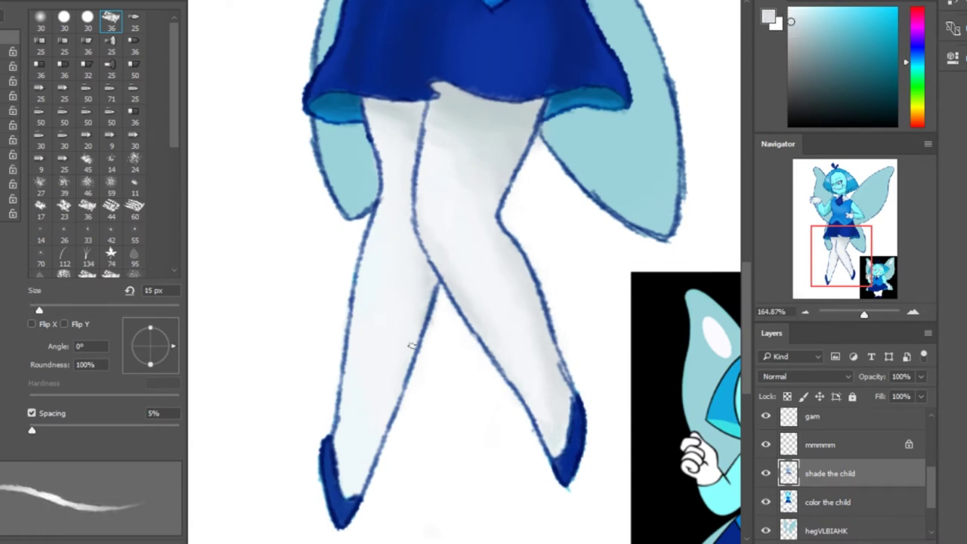
{"action": "left_click_drag", "start_coordinate": [417, 258], "coordinate": [405, 364]}
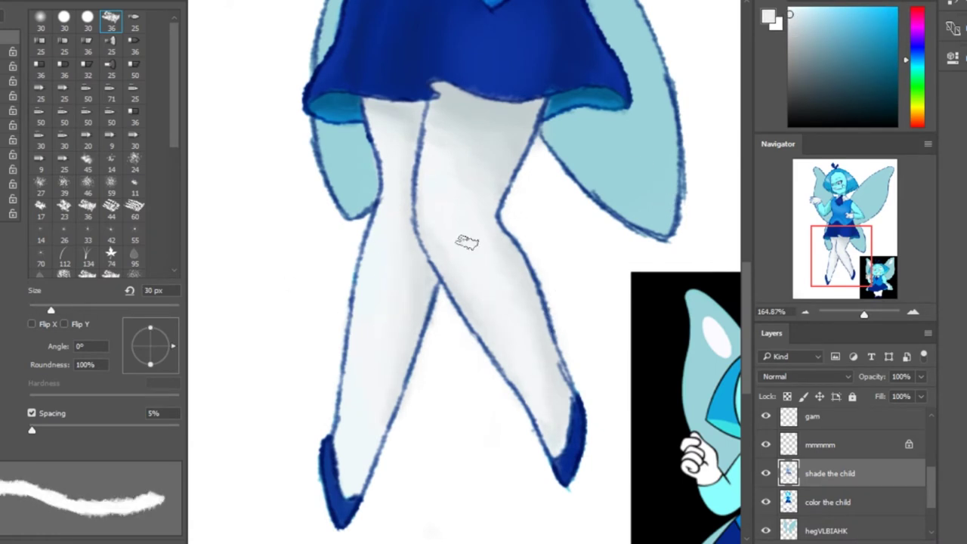
{"action": "key", "text": "bracketleft"}
{"action": "key", "text": "ctrl+0"}
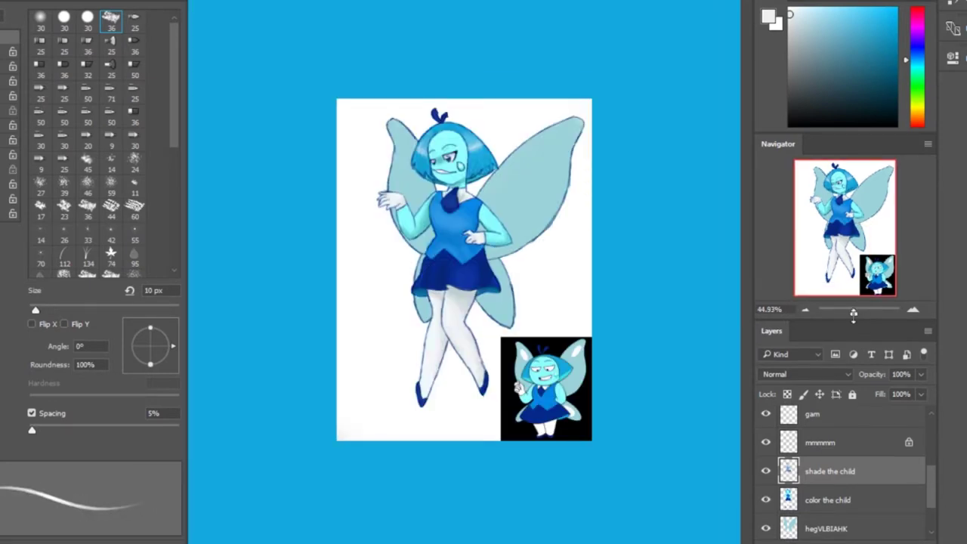
Highlight the front knee and shin in white with 30 and 45 px brushes, blending with a sampled off-white
{"action": "scroll", "coordinate": [464, 272], "scroll_direction": "up", "scroll_amount": 5}
{"action": "key", "text": "bracketright"}
{"action": "key", "text": "bracketright"}
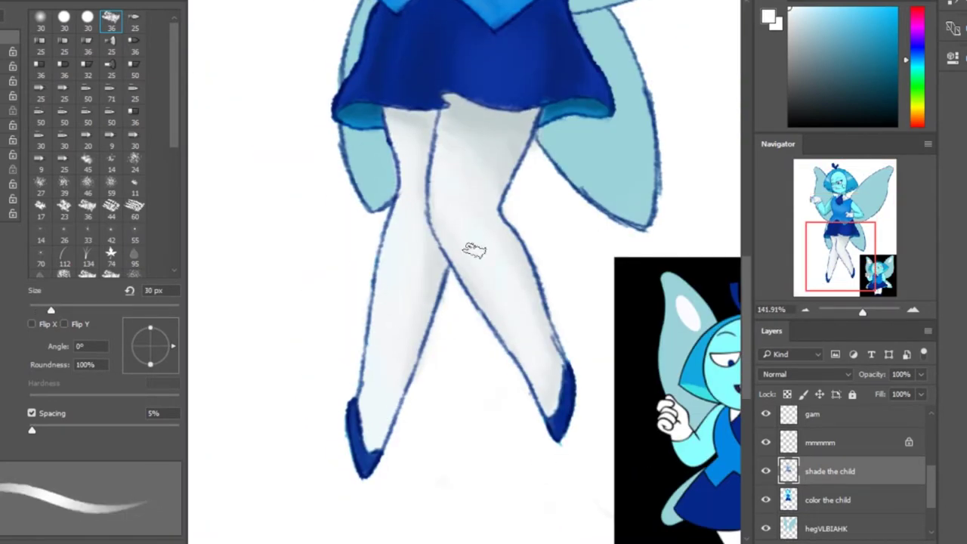
{"action": "key", "text": "ctrl+0"}
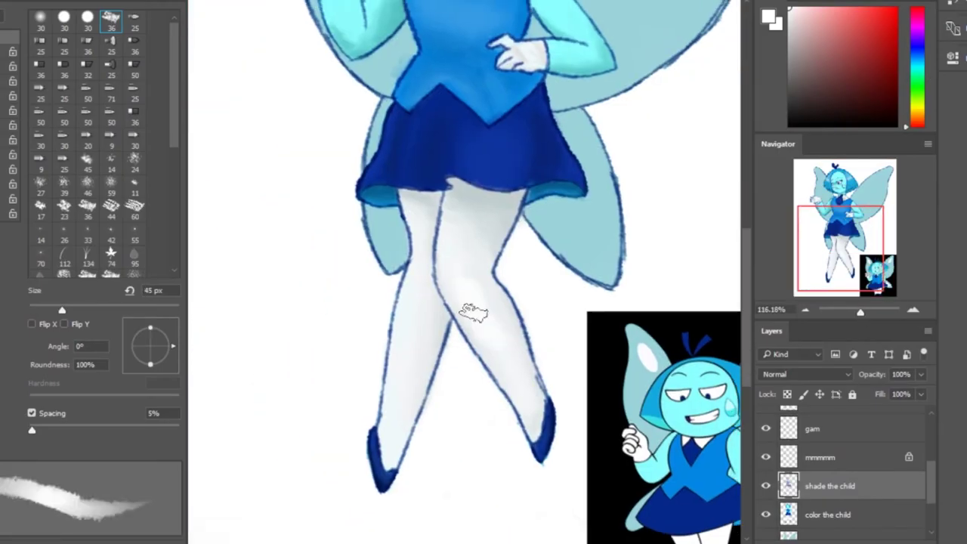
{"action": "left_click_drag", "start_coordinate": [404, 415], "coordinate": [447, 280]}
{"action": "left_click", "coordinate": [487, 274], "text": "alt"}
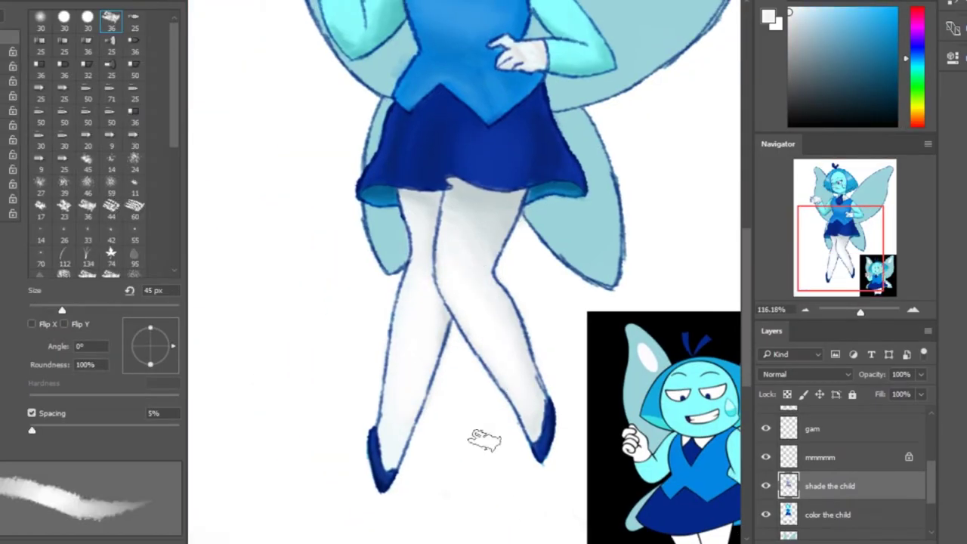
Highlight the back of the raised glove in near-white with 15 and 25 px brushes
{"action": "key", "text": "ctrl+0"}
{"action": "scroll", "coordinate": [395, 190], "scroll_direction": "up", "scroll_amount": 5}
{"action": "key", "text": "bracketleft"}
{"action": "key", "text": "bracketleft"}
{"action": "key", "text": "bracketleft"}
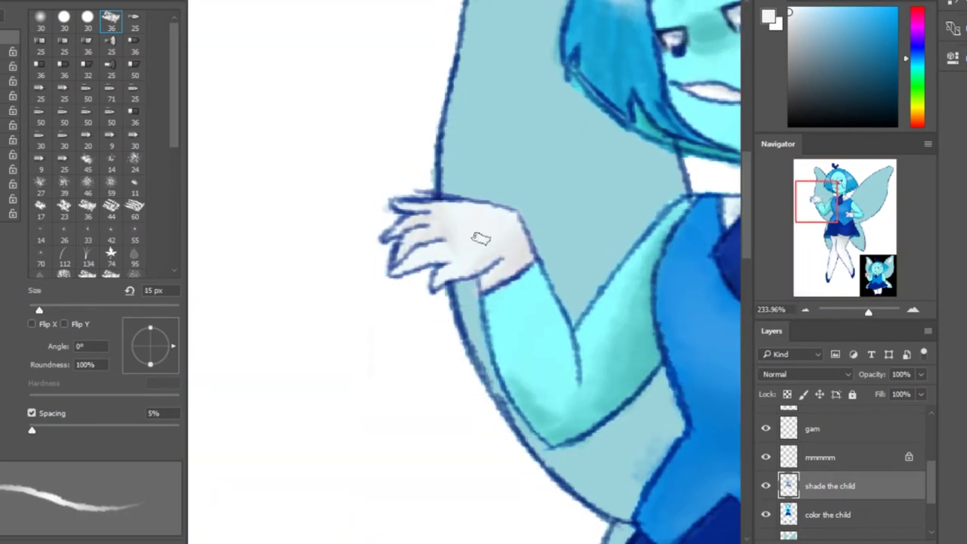
{"action": "key", "text": "bracketright"}
{"action": "left_click", "coordinate": [466, 215], "text": "alt"}
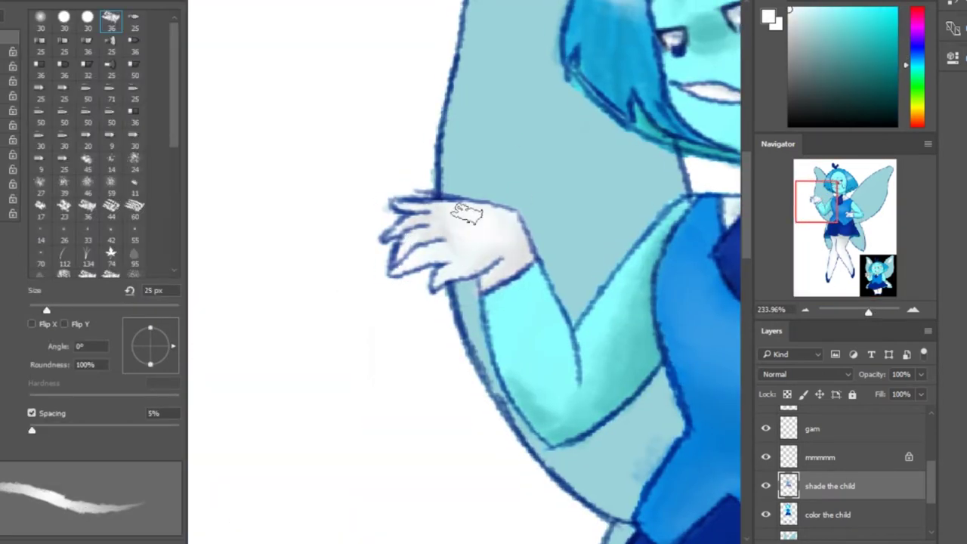
Highlight the glove resting on the hip in near-white with 10 and 15 px brushes
{"action": "key", "text": "ctrl+0"}
{"action": "scroll", "coordinate": [455, 278], "scroll_direction": "up", "scroll_amount": 5}
{"action": "key", "text": "bracketleft"}
{"action": "key", "text": "bracketleft"}
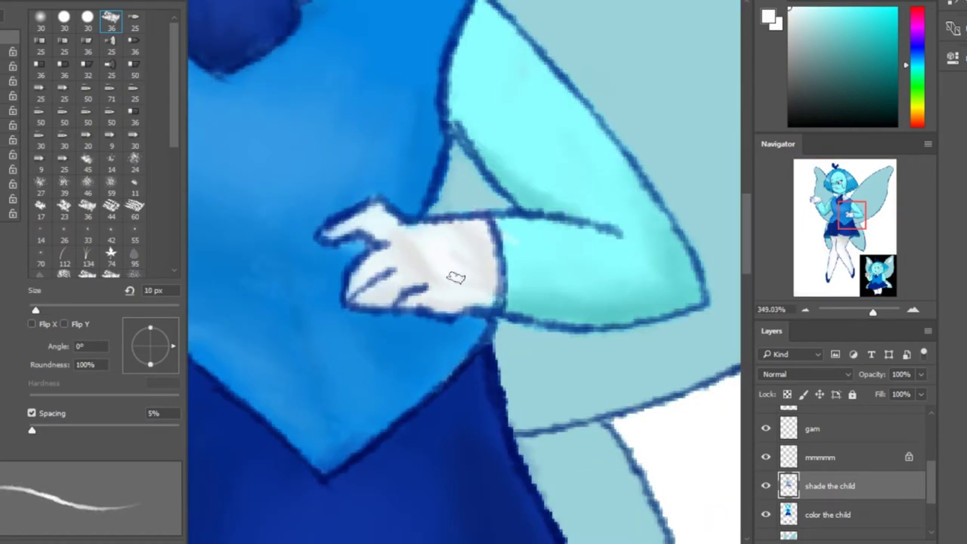
{"action": "key", "text": "bracketright"}
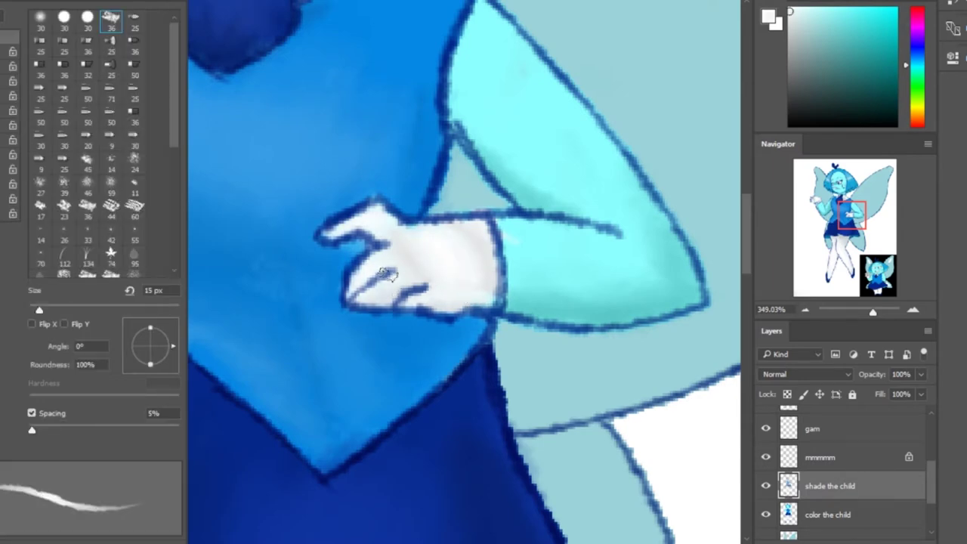
Add thin darker blue strands through the bob hair with 4 and 5 px brushes
{"action": "key", "text": "ctrl+0"}
{"action": "scroll", "coordinate": [603, 259], "scroll_direction": "up", "scroll_amount": 5}
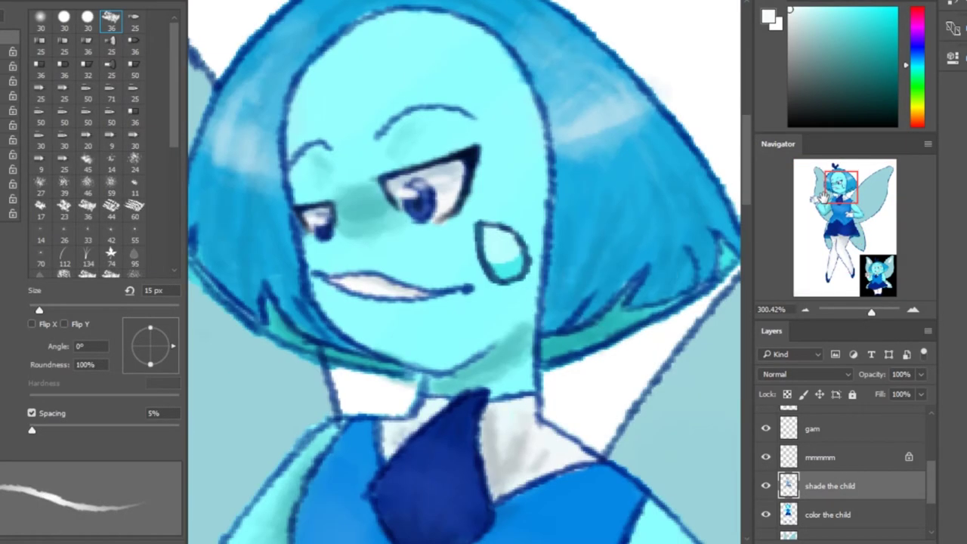
{"action": "left_click", "coordinate": [603, 260], "text": "alt"}
{"action": "left_click_drag", "start_coordinate": [628, 250], "coordinate": [624, 198]}
{"action": "left_click_drag", "start_coordinate": [654, 165], "coordinate": [636, 243]}
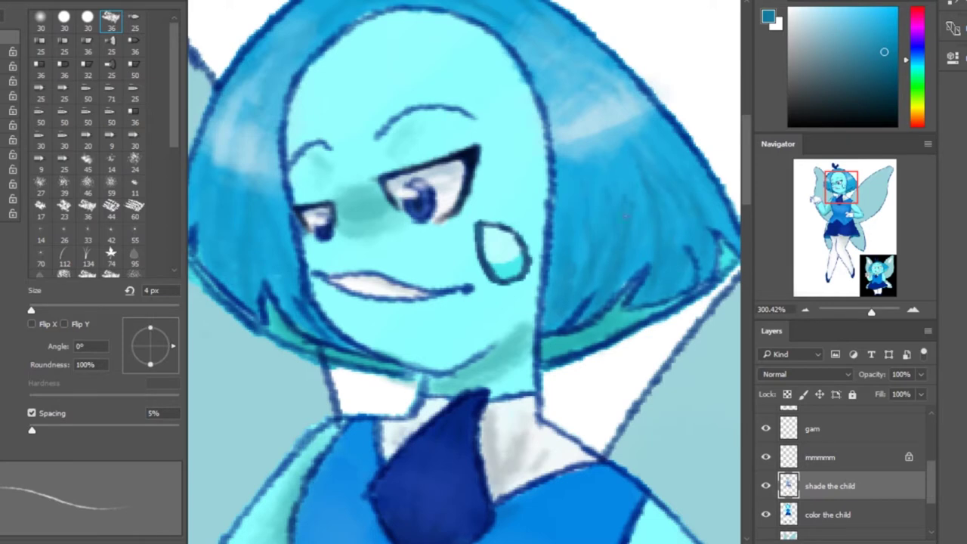
{"action": "left_click_drag", "start_coordinate": [427, 3], "coordinate": [502, 105]}
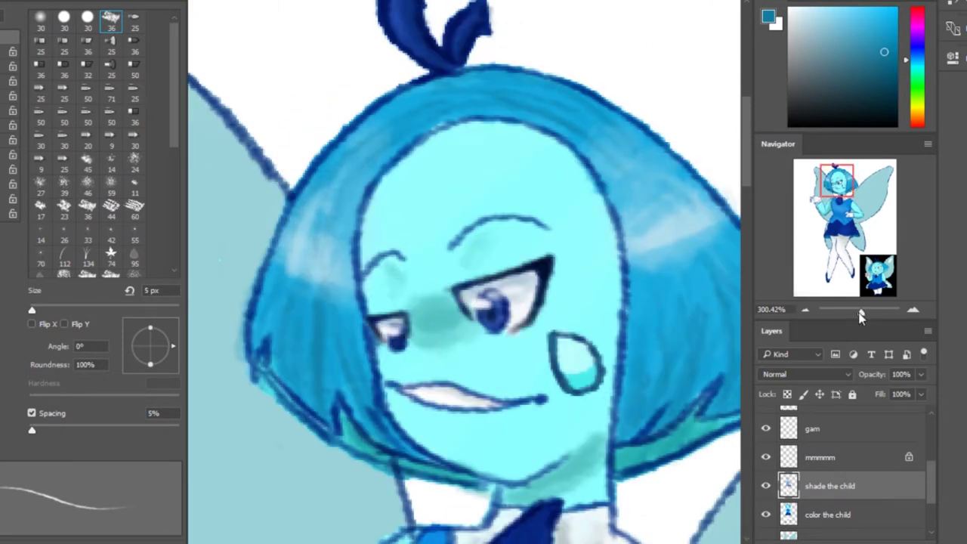
{"action": "left_click_drag", "start_coordinate": [861, 312], "coordinate": [863, 312]}
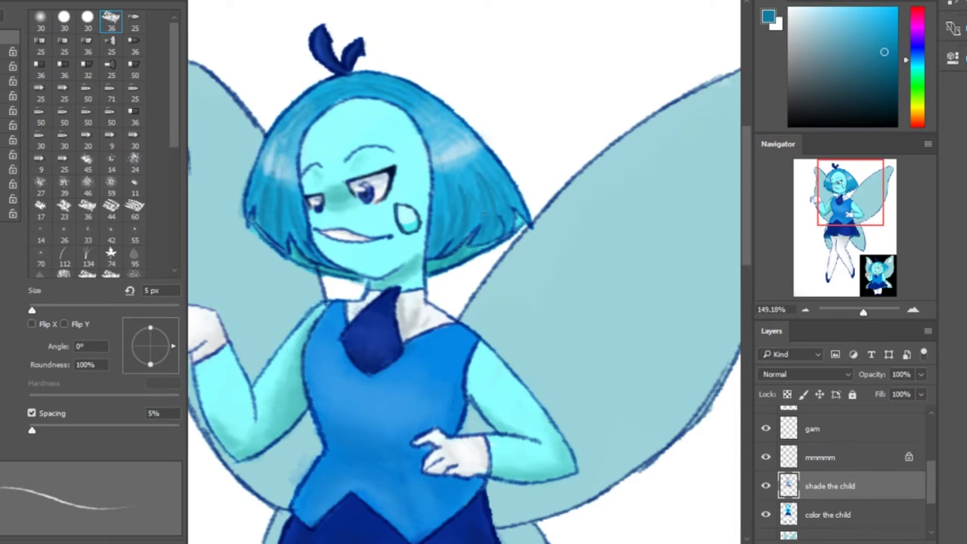
Smooth the shading on the upper arm and forearm of the hip-resting arm with sampled aqua tones and 20 and 30 px brushes
{"action": "scroll", "coordinate": [477, 166], "scroll_direction": "up", "scroll_amount": 3}
{"action": "key", "text": "bracketright"}
{"action": "key", "text": "bracketright"}
{"action": "key", "text": "bracketright"}
{"action": "key", "text": "bracketright"}
{"action": "key", "text": "bracketright"}
{"action": "key", "text": "bracketright"}
{"action": "key", "text": "bracketright"}
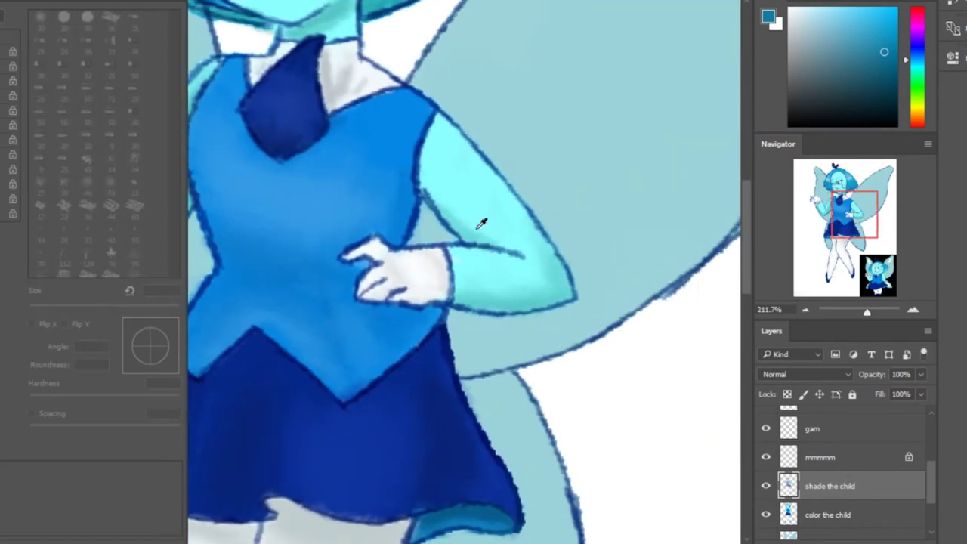
{"action": "left_click", "coordinate": [472, 224], "text": "alt"}
{"action": "key", "text": "bracketleft"}
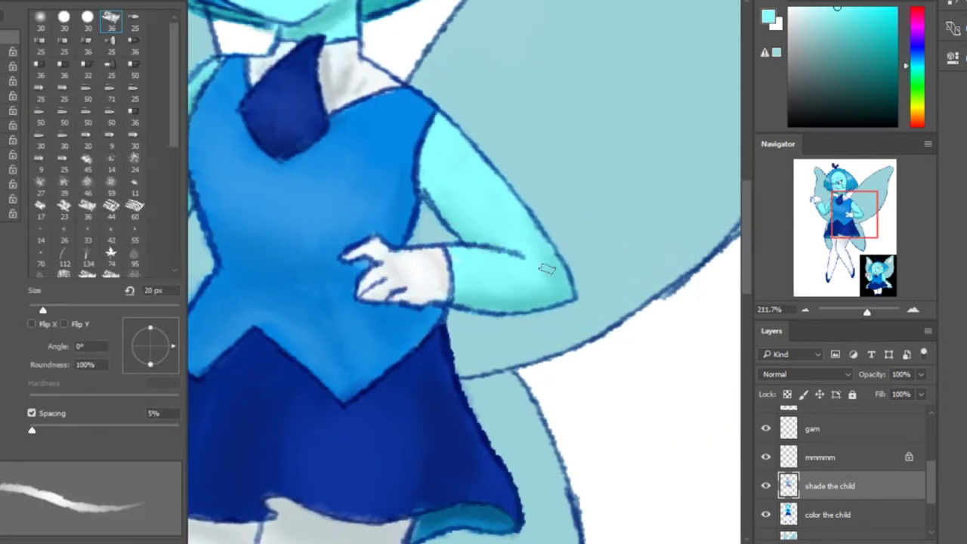
{"action": "left_click", "coordinate": [542, 273], "text": "alt"}
{"action": "key", "text": "bracketright"}
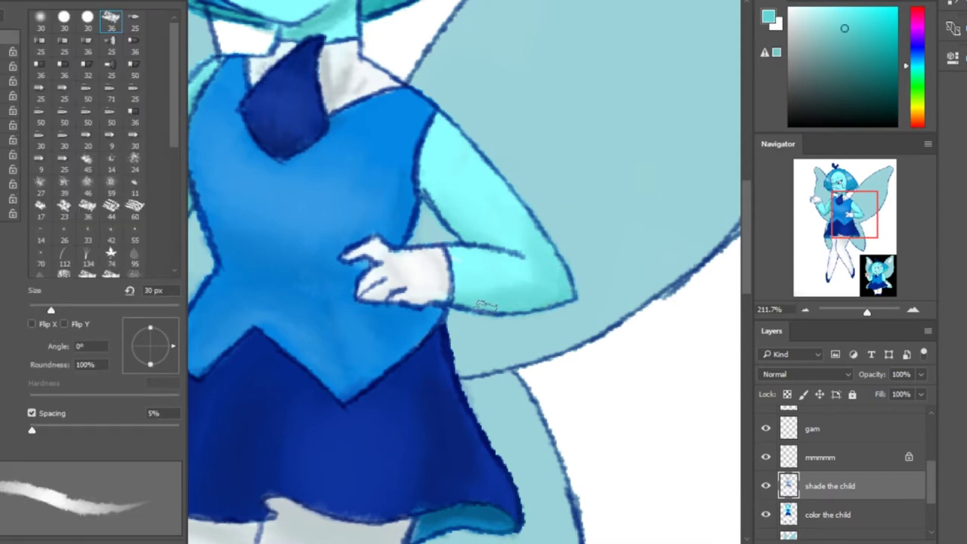
{"action": "scroll", "coordinate": [506, 249], "scroll_direction": "down", "scroll_amount": 5}
{"action": "scroll", "coordinate": [483, 226], "scroll_direction": "up", "scroll_amount": 3}
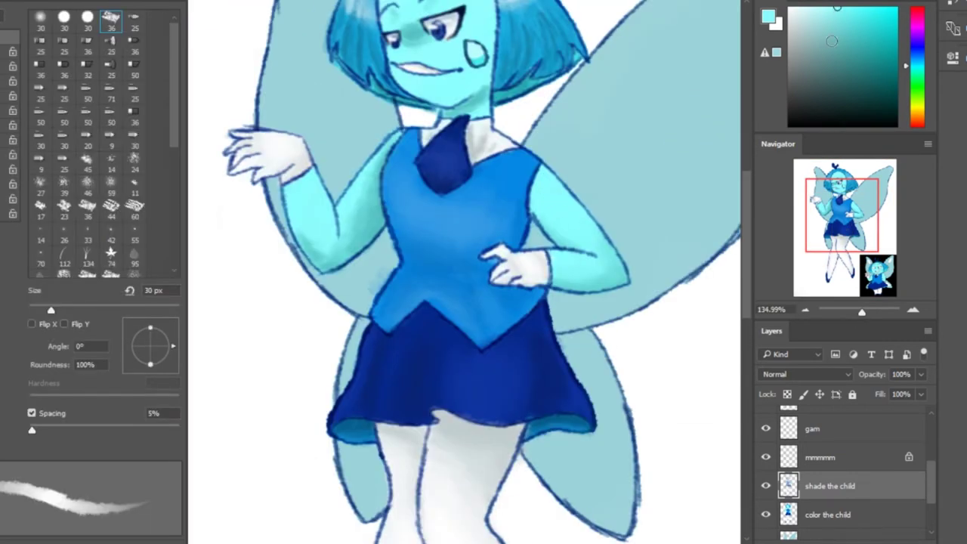
Highlight the upper arm of the hip-resting arm in very pale cyan with a 40 px brush, blending with sampled skin aqua
{"action": "left_click", "coordinate": [635, 93], "text": "alt"}
{"action": "key", "text": "bracketright"}
{"action": "left_click", "coordinate": [563, 207], "text": "alt"}
{"action": "scroll", "coordinate": [597, 241], "scroll_direction": "up", "scroll_amount": 2}
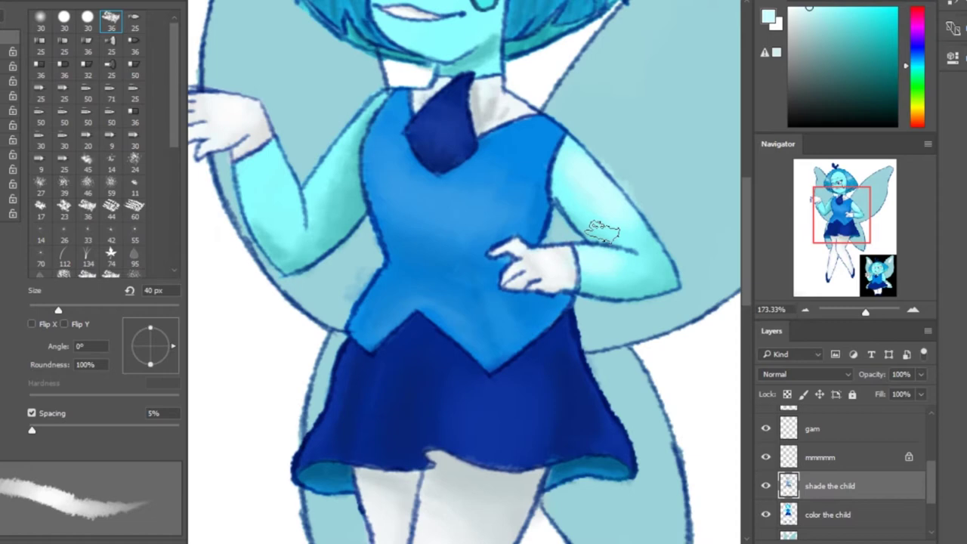
{"action": "left_click", "coordinate": [627, 286], "text": "alt"}
{"action": "key", "text": "bracketleft"}
{"action": "key", "text": "bracketleft"}
{"action": "key", "text": "bracketleft"}
{"action": "key", "text": "bracketleft"}
{"action": "key", "text": "bracketleft"}
{"action": "key", "text": "bracketleft"}
Highlight the forearm and upper arm of the raised arm in pale cyan, blending with sampled aqua and a 25 px brush
{"action": "left_click_drag", "start_coordinate": [650, 220], "coordinate": [790, 295]}
{"action": "left_click", "coordinate": [338, 241], "text": "alt"}
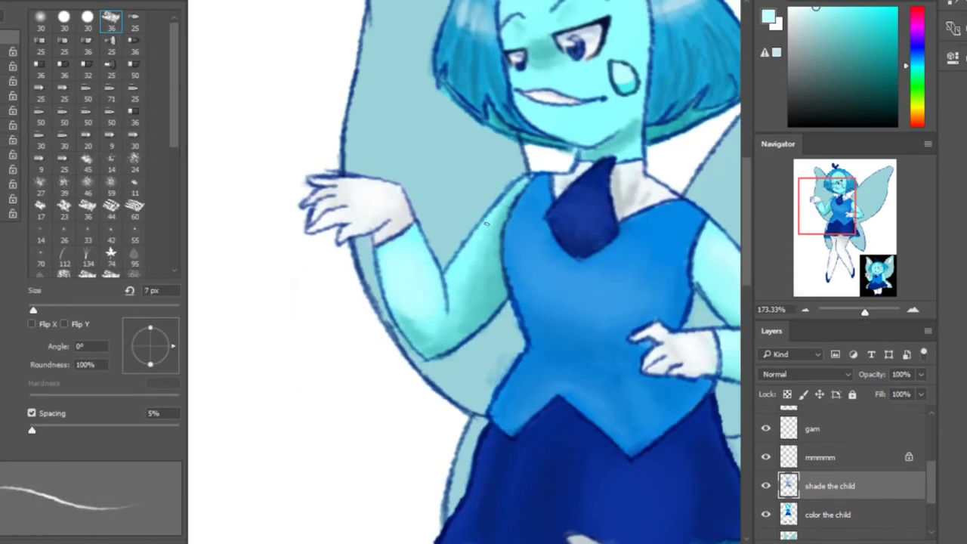
{"action": "key", "text": "bracketright"}
{"action": "key", "text": "bracketright"}
{"action": "key", "text": "bracketright"}
{"action": "left_click", "coordinate": [457, 332], "text": "alt"}
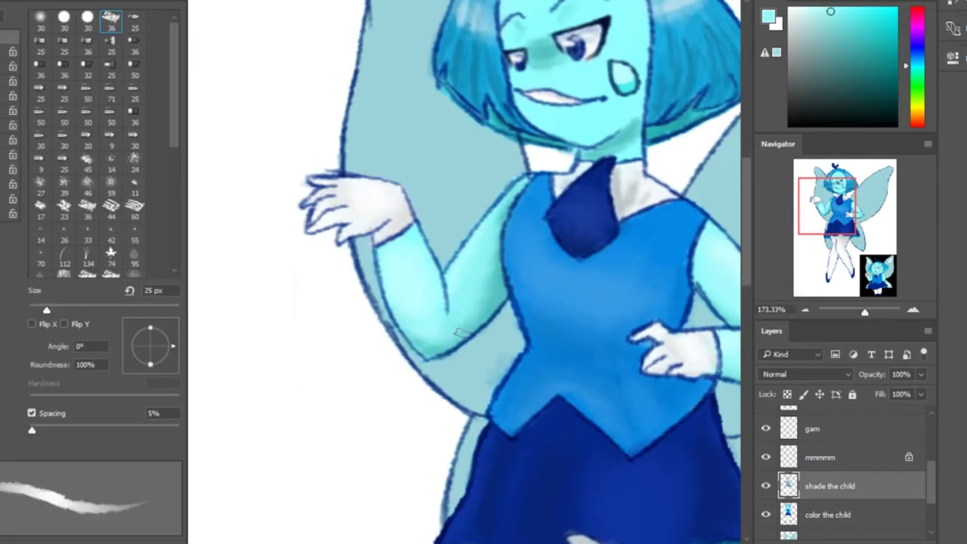
{"action": "left_click_drag", "start_coordinate": [864, 314], "coordinate": [858, 312]}
{"action": "left_click", "coordinate": [494, 327], "text": "alt"}
{"action": "key", "text": "bracketleft"}
Lower the wing colour layer's opacity to 76% and the mmmmm multiply layer's opacity to 72%
{"action": "key", "text": "alt+bracketleft"}
{"action": "key", "text": "alt+bracketleft"}
{"action": "left_click", "coordinate": [921, 374]}
{"action": "left_click_drag", "start_coordinate": [909, 392], "coordinate": [891, 392]}
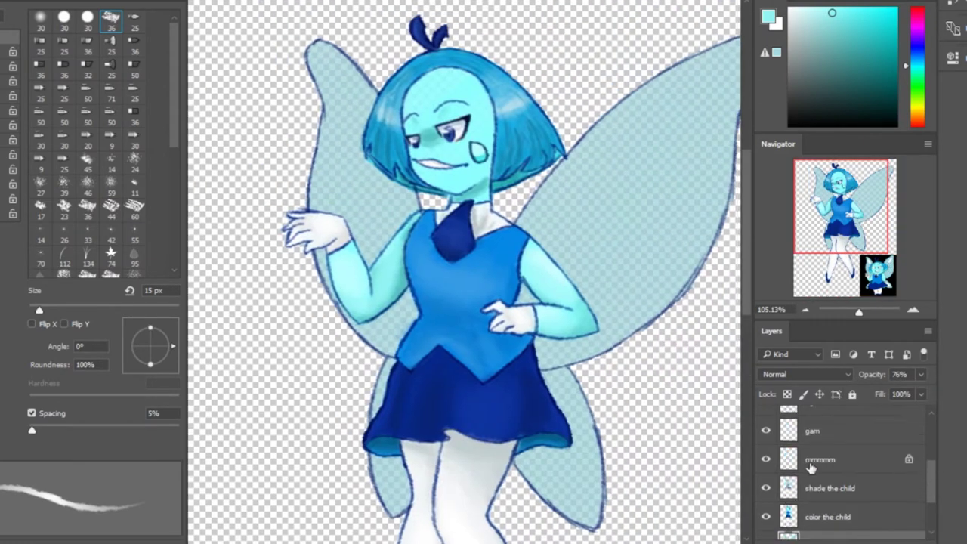
{"action": "left_click_drag", "start_coordinate": [891, 392], "coordinate": [899, 391]}
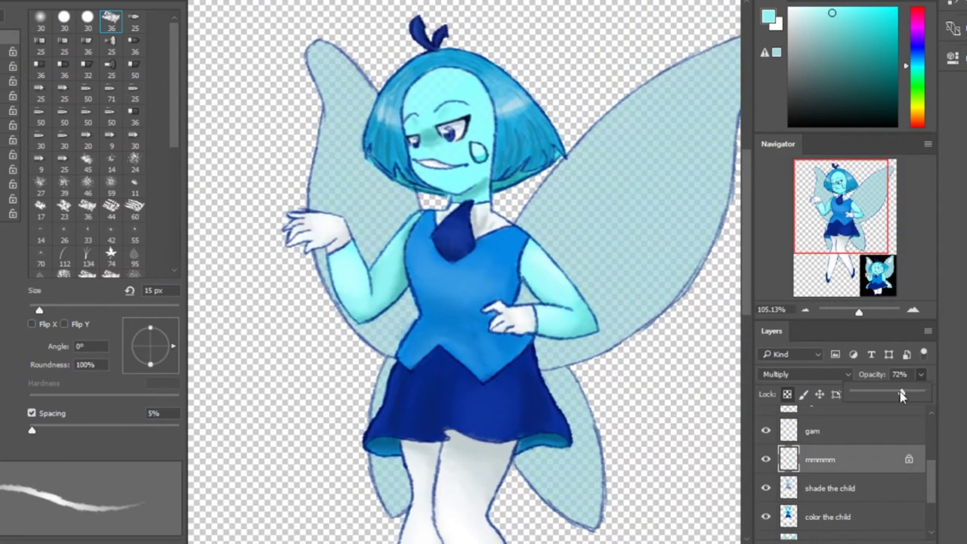
Add a layer named "light the child" above the wing colour layer and set its opacity to 41%, with white as the paint colour
{"action": "scroll", "coordinate": [928, 496], "scroll_direction": "down", "scroll_amount": 2}
{"action": "left_click", "coordinate": [875, 472]}
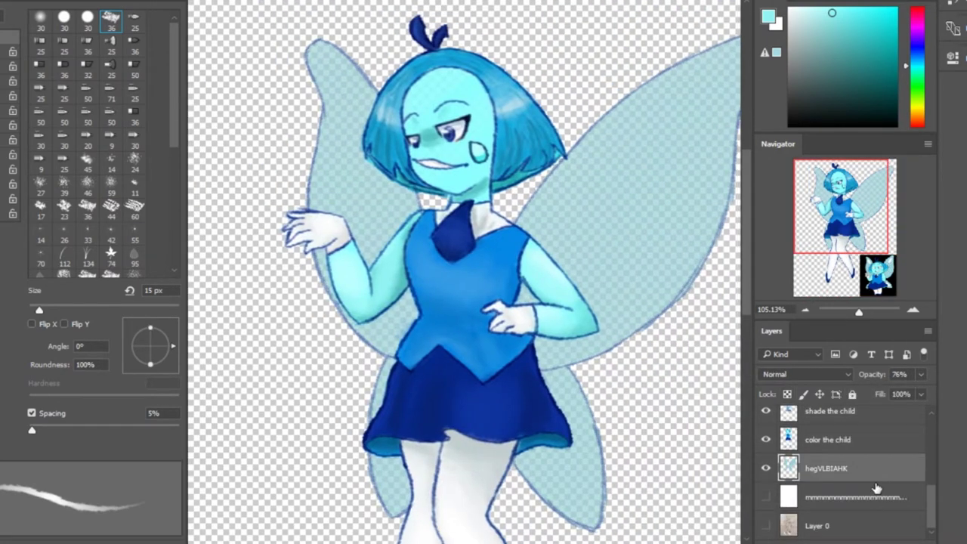
{"action": "key", "text": "ctrl+shift+alt+n"}
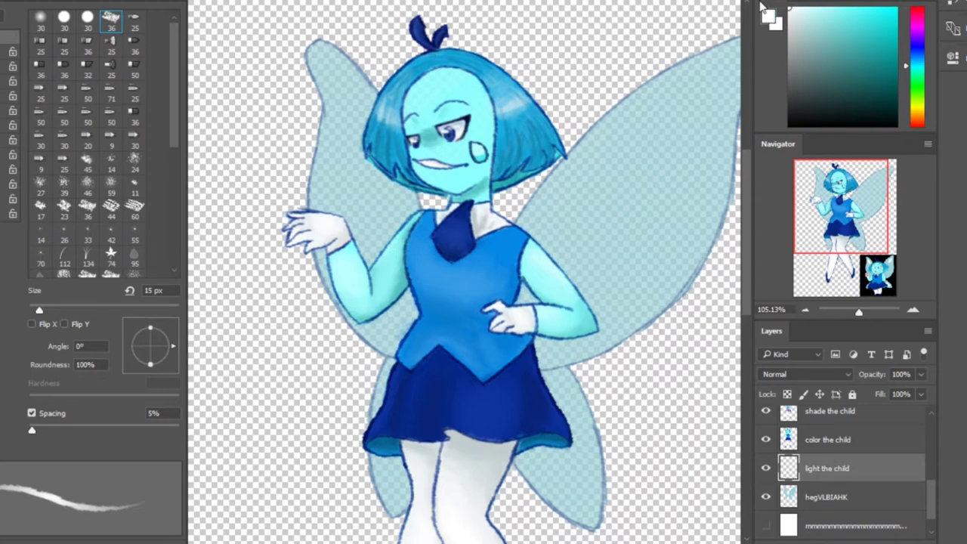
{"action": "left_click_drag", "start_coordinate": [858, 315], "coordinate": [865, 311]}
{"action": "left_click_drag", "start_coordinate": [921, 374], "coordinate": [883, 393]}
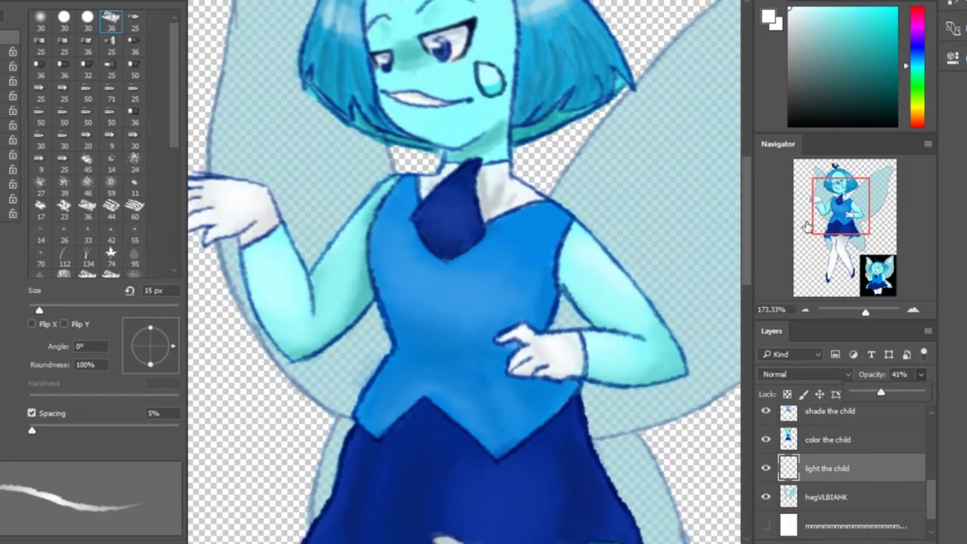
Brush soft white light over the wings with a 100 px brush and set the layer's opacity to 55%
{"action": "scroll", "coordinate": [431, 302], "scroll_direction": "right", "scroll_amount": 5}
{"action": "key", "text": "bracketright"}
{"action": "key", "text": "bracketright"}
{"action": "key", "text": "bracketright"}
{"action": "key", "text": "bracketright"}
{"action": "key", "text": "ctrl+minus"}
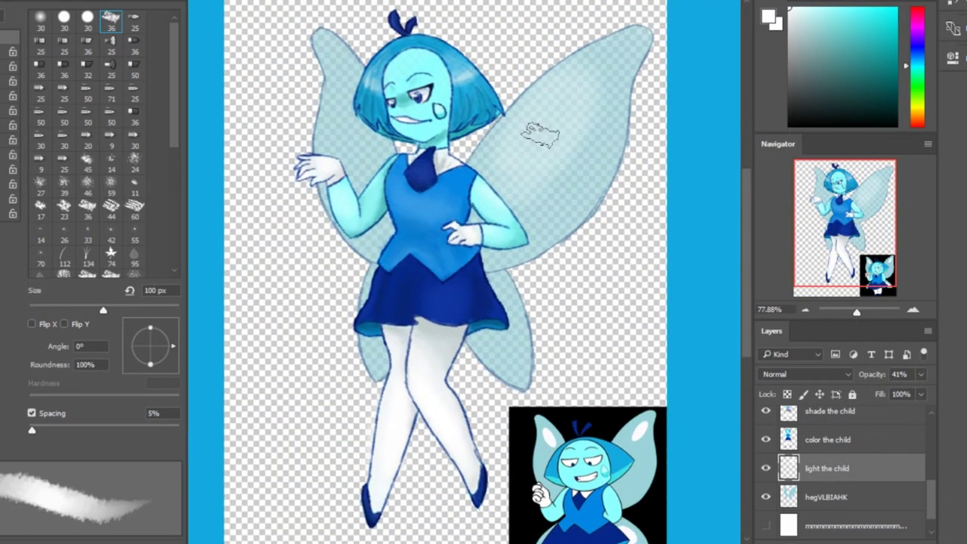
{"action": "key", "text": "bracketleft"}
{"action": "key", "text": "bracketleft"}
{"action": "key", "text": "bracketleft"}
{"action": "key", "text": "bracketleft"}
{"action": "key", "text": "bracketleft"}
{"action": "key", "text": "bracketleft"}
{"action": "key", "text": "bracketleft"}
{"action": "key", "text": "bracketleft"}
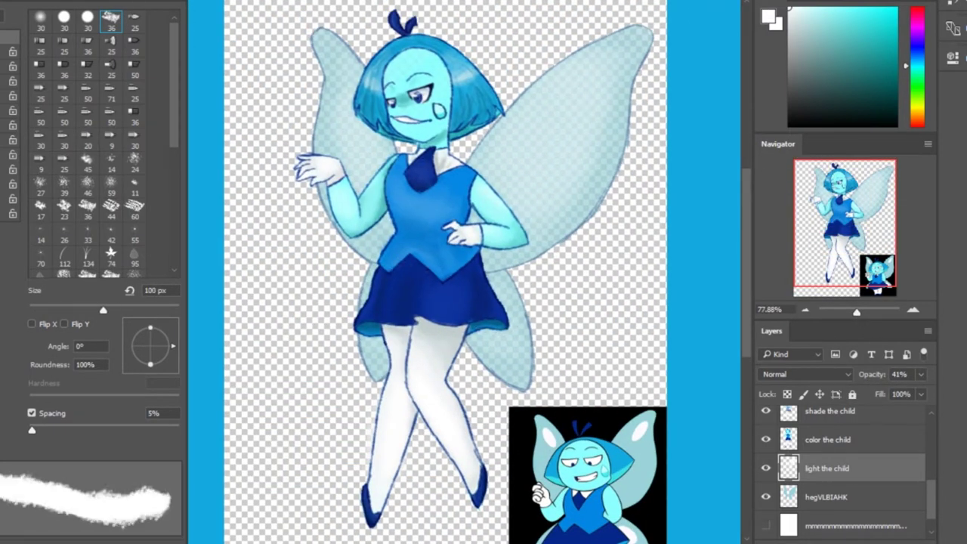
{"action": "left_click_drag", "start_coordinate": [892, 392], "coordinate": [902, 393]}
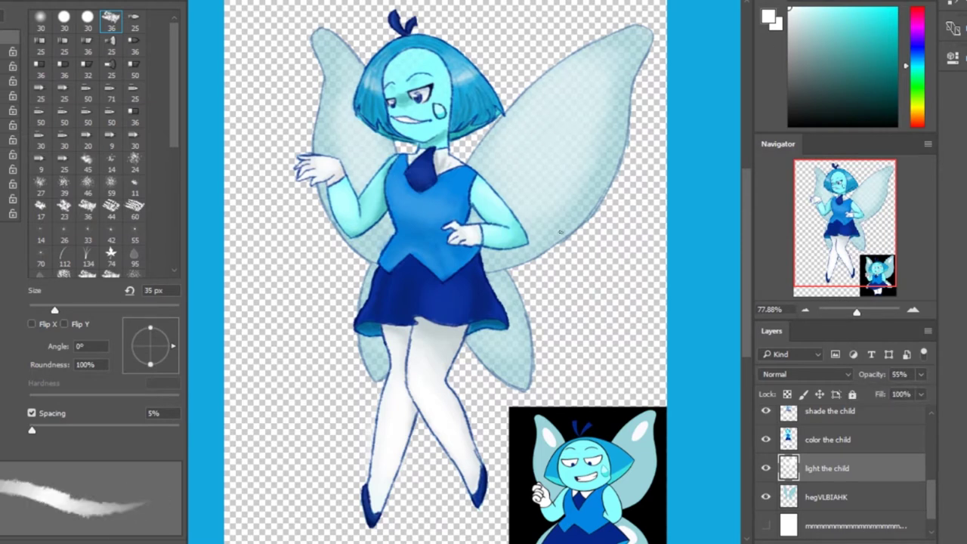
Try a long diagonal white streak across the large wing with an 80 px brush, undoing it
{"action": "key", "text": "bracketright"}
{"action": "key", "text": "bracketright"}
{"action": "key", "text": "bracketright"}
{"action": "key", "text": "bracketright"}
{"action": "key", "text": "bracketright"}
{"action": "left_click_drag", "start_coordinate": [604, 102], "coordinate": [511, 180]}
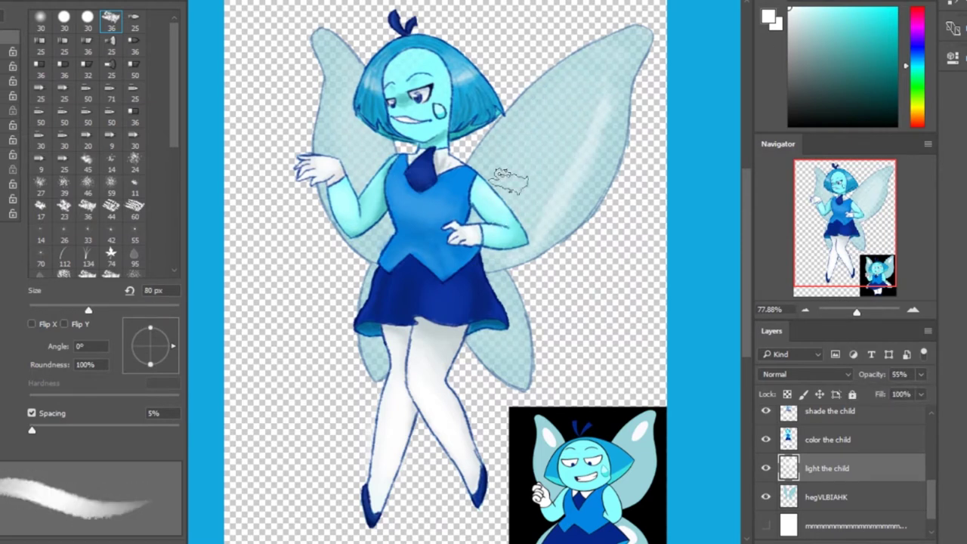
{"action": "key", "text": "ctrl+z"}
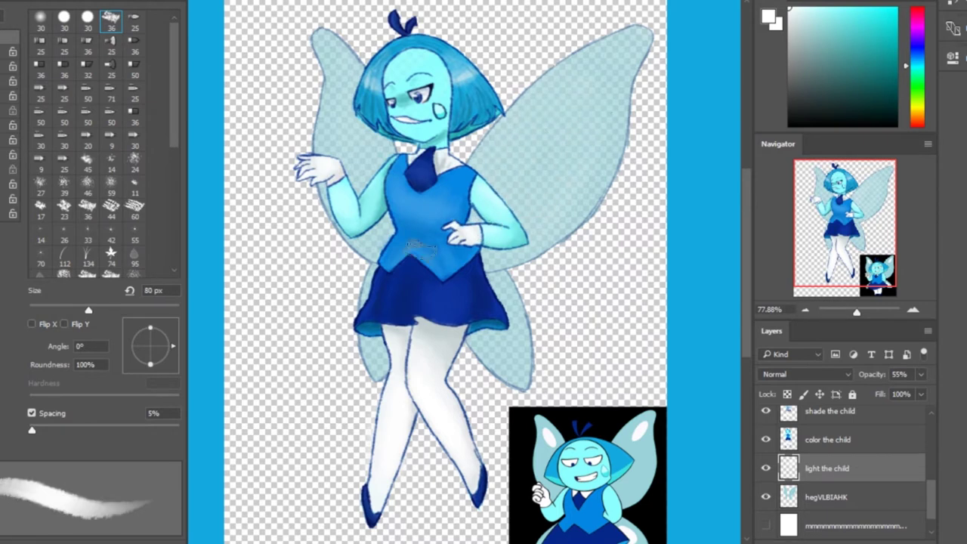
Lighten the wings with broad soft white strokes from a 150 px brush
{"action": "key", "text": "bracketright"}
{"action": "key", "text": "bracketright"}
{"action": "key", "text": "bracketright"}
{"action": "key", "text": "bracketright"}
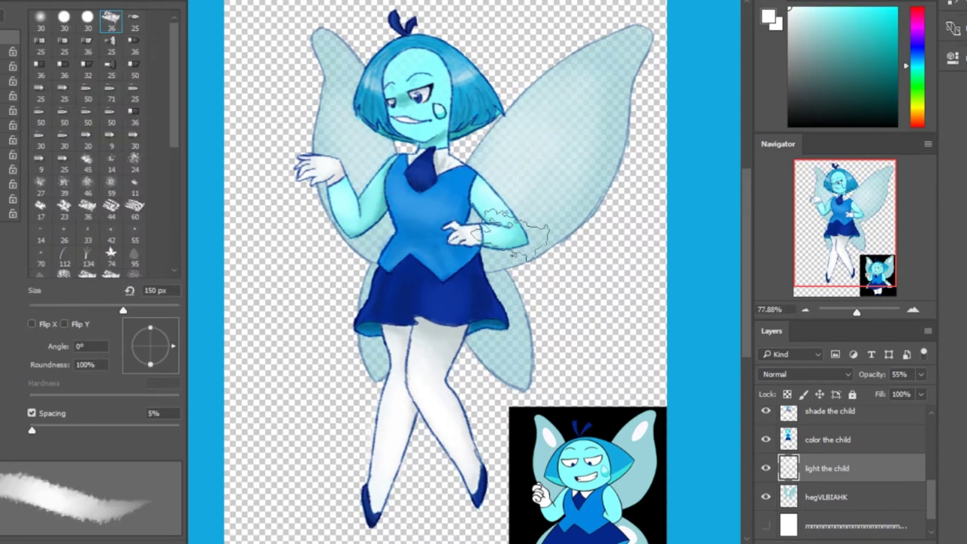
Paint smaller white highlights and aqua patches over the wings with 35 and 40 px brushes
{"action": "key", "text": "bracketleft"}
{"action": "key", "text": "bracketleft"}
{"action": "key", "text": "bracketleft"}
{"action": "key", "text": "bracketleft"}
{"action": "key", "text": "bracketleft"}
{"action": "key", "text": "bracketleft"}
{"action": "key", "text": "bracketleft"}
{"action": "key", "text": "bracketleft"}
{"action": "key", "text": "bracketleft"}
{"action": "left_click_drag", "start_coordinate": [559, 111], "coordinate": [581, 76]}
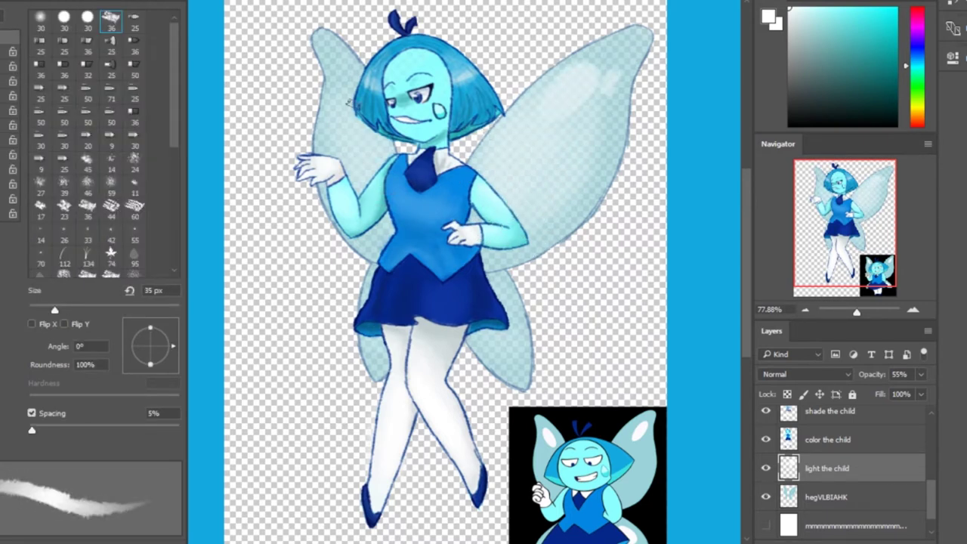
{"action": "key", "text": "bracketright"}
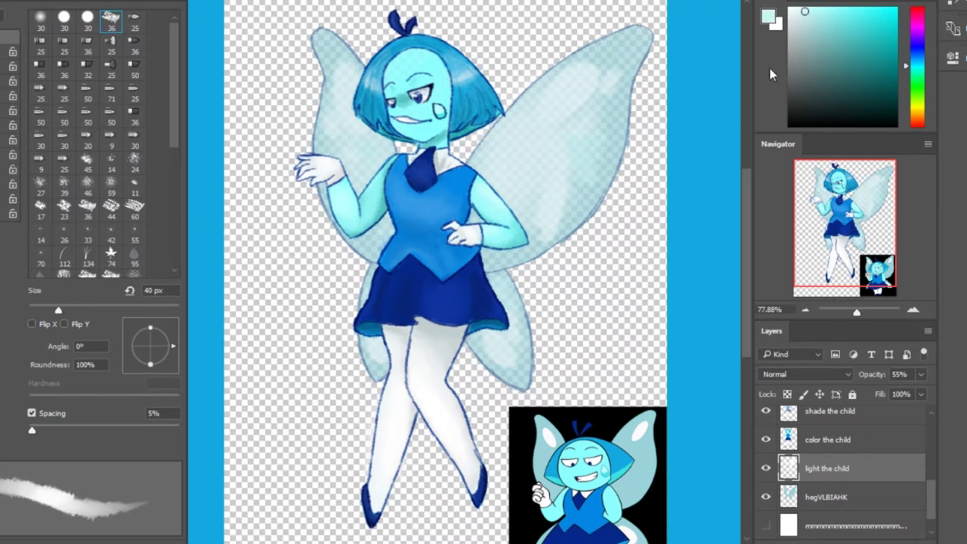
{"action": "left_click_drag", "start_coordinate": [531, 113], "coordinate": [573, 95]}
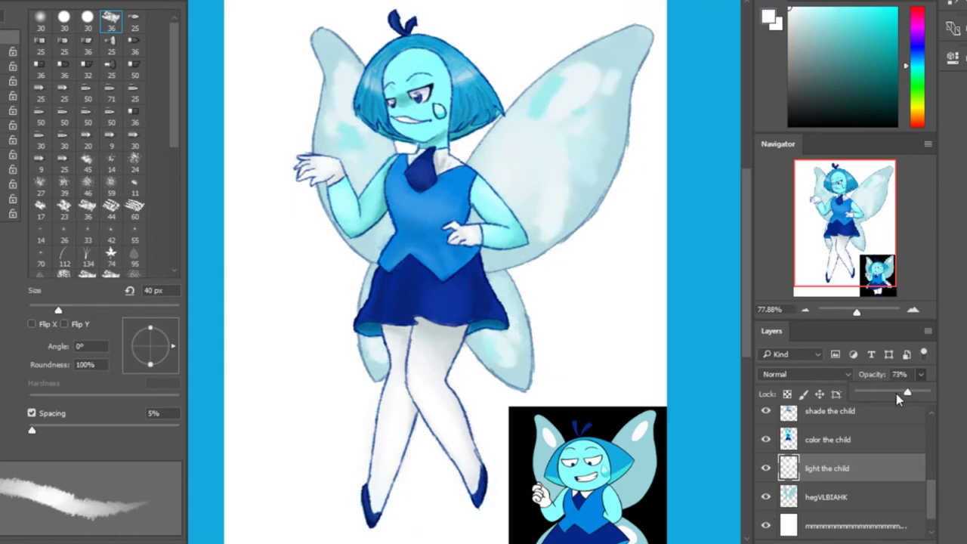
Add a layer named "ftujcg" above the light layer and dab bright white spots over all the wings with a 40 px brush
{"action": "key", "text": "ctrl+shift+alt+n"}
{"action": "left_click_drag", "start_coordinate": [585, 99], "coordinate": [599, 90]}
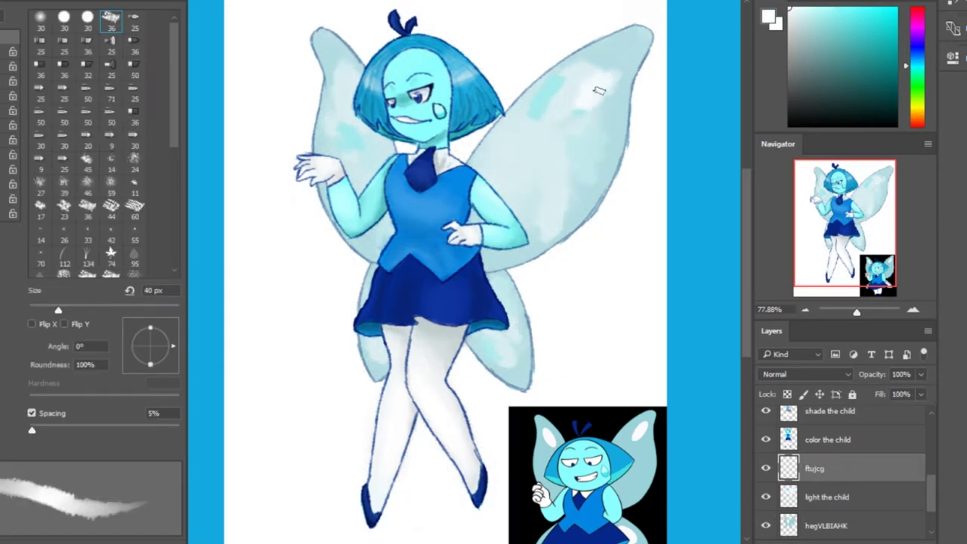
{"action": "left_click_drag", "start_coordinate": [553, 189], "coordinate": [582, 188]}
{"action": "left_click_drag", "start_coordinate": [323, 138], "coordinate": [344, 83]}
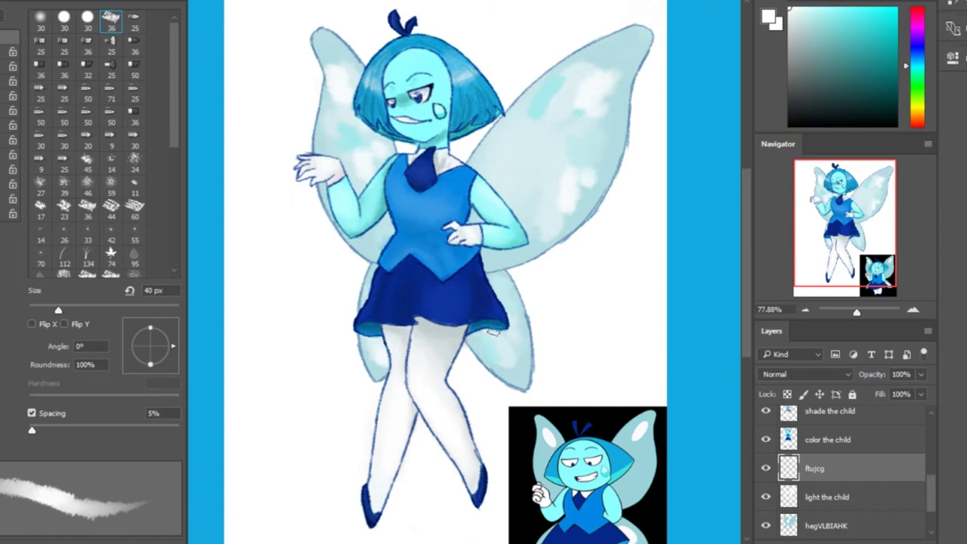
{"action": "left_click_drag", "start_coordinate": [513, 180], "coordinate": [483, 155]}
{"action": "left_click_drag", "start_coordinate": [329, 85], "coordinate": [349, 60]}
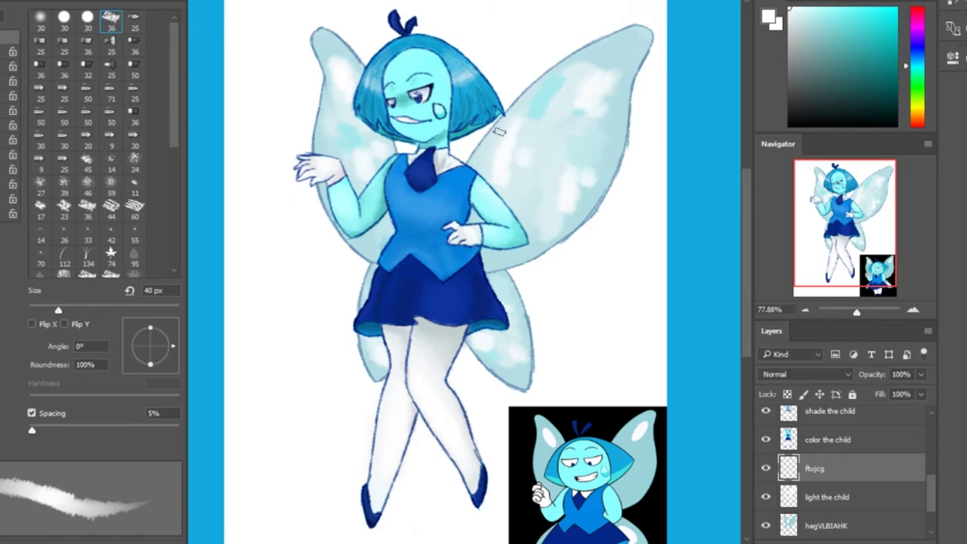
Cover the whole canvas behind the character with dark blue on a "bckgrnd" layer beneath the wings
{"action": "scroll", "coordinate": [498, 132], "scroll_direction": "down", "scroll_amount": 5}
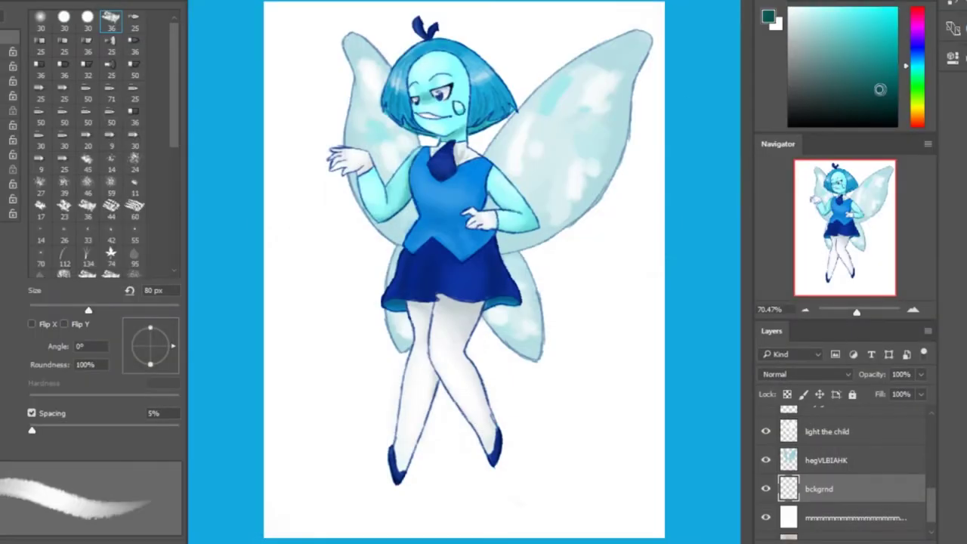
{"action": "left_click_drag", "start_coordinate": [915, 66], "coordinate": [915, 56]}
{"action": "key", "text": "bracketright"}
{"action": "key", "text": "bracketright"}
{"action": "key", "text": "bracketright"}
{"action": "key", "text": "bracketright"}
{"action": "key", "text": "bracketright"}
{"action": "key", "text": "bracketright"}
{"action": "key", "text": "bracketright"}
{"action": "key", "text": "bracketright"}
{"action": "key", "text": "bracketright"}
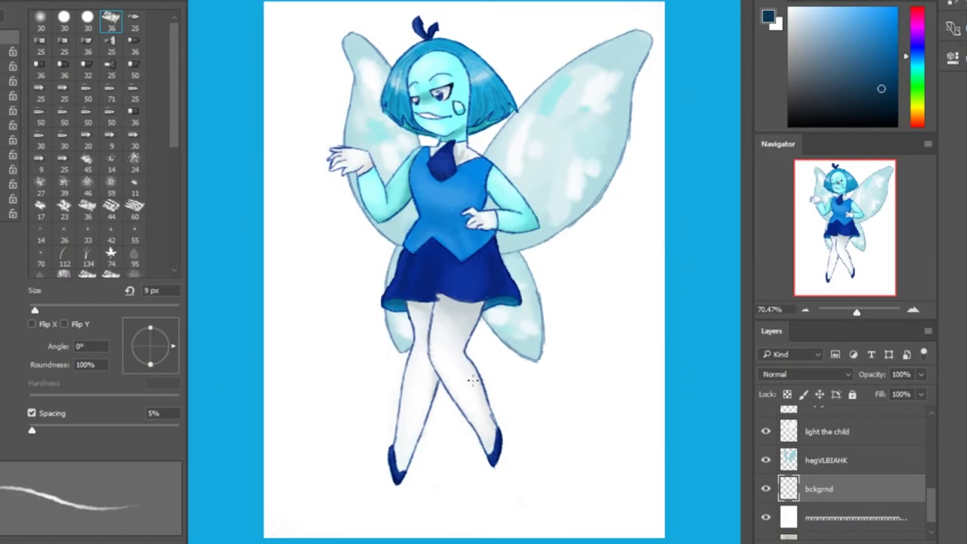
{"action": "mouse_move", "coordinate": [473, 379]}
{"action": "left_mouse_down"}
{"action": "mouse_move", "coordinate": [636, 400]}
{"action": "mouse_move", "coordinate": [500, 479]}
{"action": "mouse_move", "coordinate": [325, 15]}
{"action": "mouse_move", "coordinate": [589, 98]}
{"action": "mouse_move", "coordinate": [594, 270]}
{"action": "left_mouse_up"}
Clean the pale smudges off the outer edge of the back leg on the "shade the child" layer, working down to 7 px
{"action": "scroll", "coordinate": [885, 490], "scroll_direction": "up", "scroll_amount": 2}
{"action": "scroll", "coordinate": [885, 489], "scroll_direction": "up", "scroll_amount": 2}
{"action": "scroll", "coordinate": [458, 319], "scroll_direction": "up", "scroll_amount": 3}
{"action": "scroll", "coordinate": [332, 385], "scroll_direction": "down", "scroll_amount": 4}
{"action": "key", "text": "bracketleft"}
{"action": "key", "text": "bracketleft"}
{"action": "key", "text": "bracketleft"}
{"action": "key", "text": "bracketleft"}
{"action": "key", "text": "bracketleft"}
{"action": "key", "text": "bracketleft"}
{"action": "key", "text": "bracketleft"}
{"action": "key", "text": "bracketleft"}
{"action": "key", "text": "bracketleft"}
{"action": "key", "text": "bracketleft"}
{"action": "key", "text": "bracketleft"}
{"action": "key", "text": "bracketleft"}
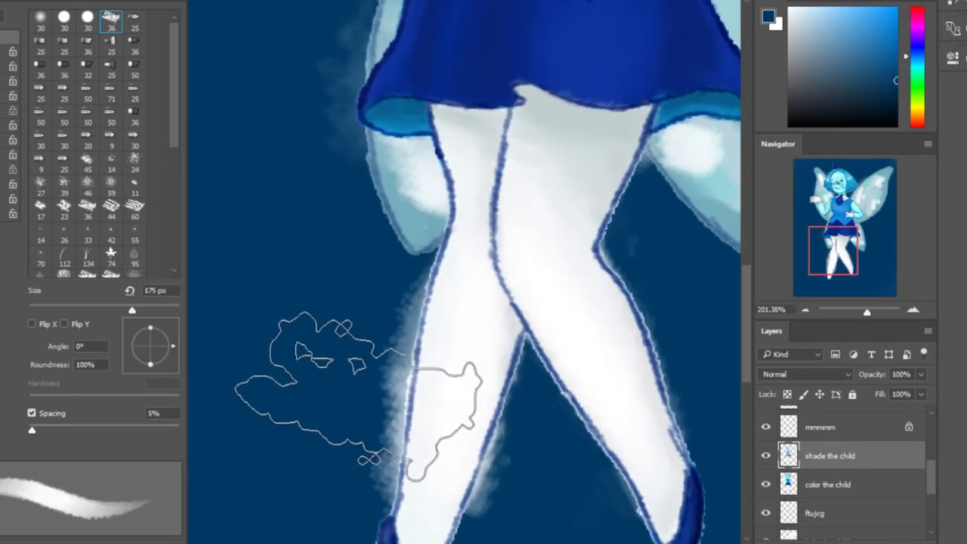
{"action": "left_click_drag", "start_coordinate": [402, 389], "coordinate": [377, 502]}
{"action": "left_click_drag", "start_coordinate": [423, 272], "coordinate": [394, 441]}
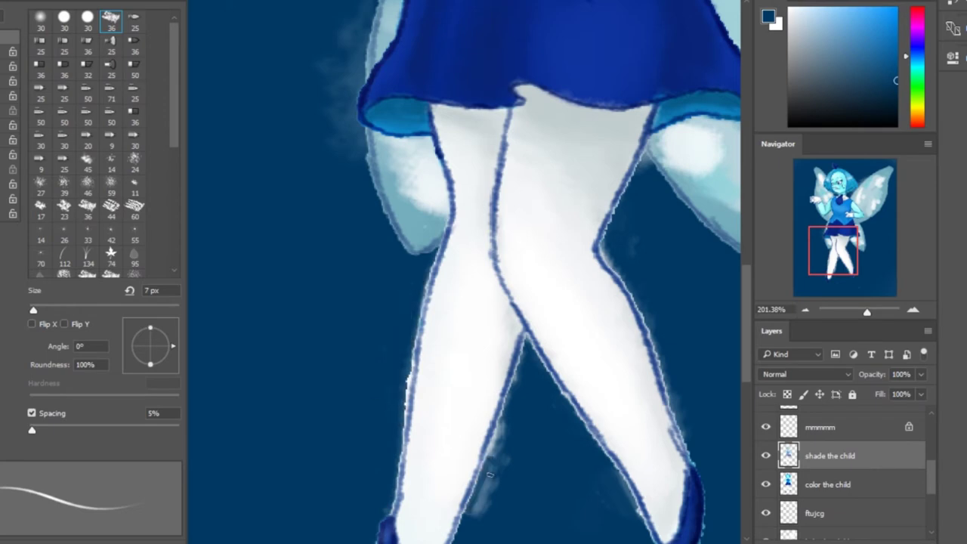
Clean the pale smudges between the lower legs and along the front leg's edges at 7 px
{"action": "left_click_drag", "start_coordinate": [506, 400], "coordinate": [464, 517]}
{"action": "left_click_drag", "start_coordinate": [683, 283], "coordinate": [630, 434]}
{"action": "left_click_drag", "start_coordinate": [642, 468], "coordinate": [615, 521]}
{"action": "scroll", "coordinate": [437, 277], "scroll_direction": "up", "scroll_amount": 5}
{"action": "scroll", "coordinate": [436, 277], "scroll_direction": "up", "scroll_amount": 4}
{"action": "key", "text": "alt+bracketleft"}
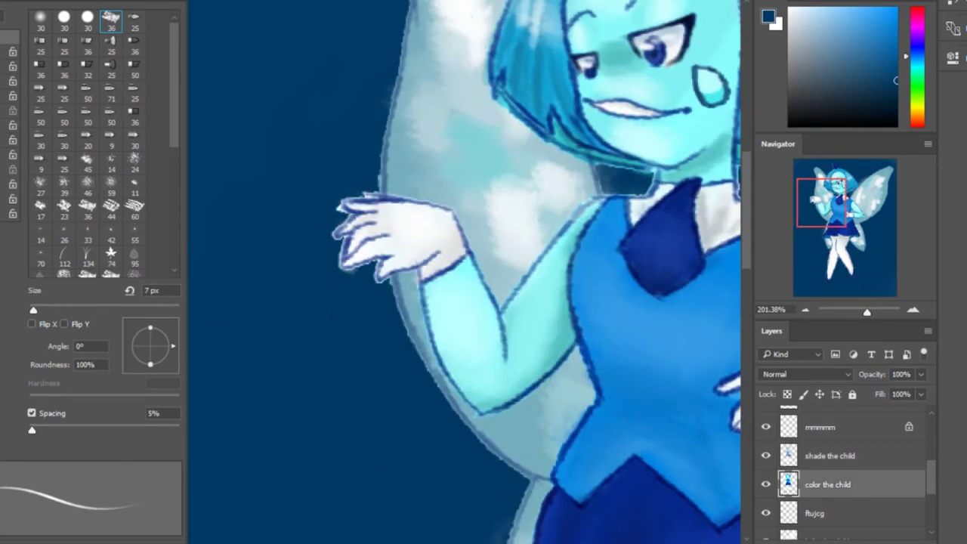
{"action": "scroll", "coordinate": [436, 278], "scroll_direction": "up", "scroll_amount": 3}
Brush soft, cloudy lighter blue over the "bckgrnd" layer around the character's upper body with a 300 px brush
{"action": "key", "text": "ctrl+0"}
{"action": "key", "text": "alt+comma"}
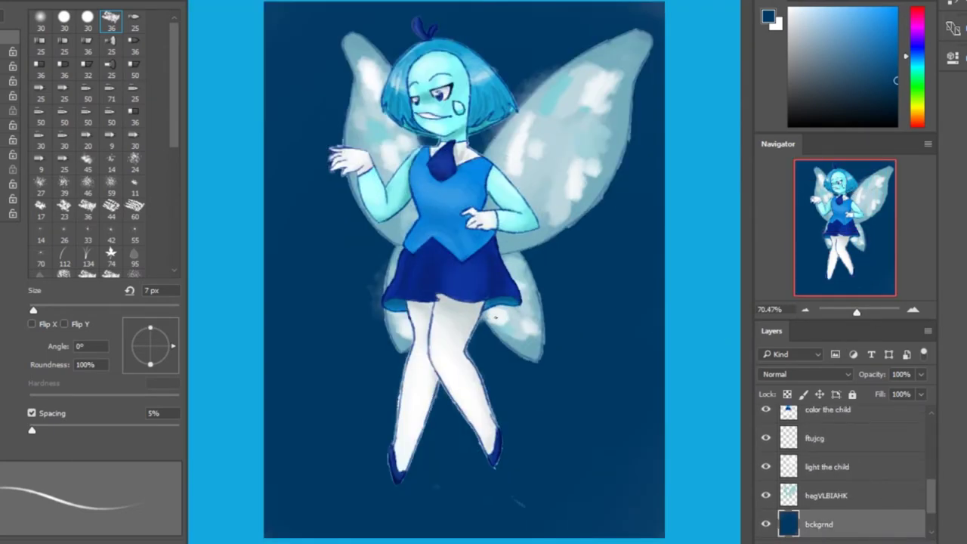
{"action": "key", "text": "bracketright"}
{"action": "key", "text": "bracketright"}
{"action": "key", "text": "bracketright"}
{"action": "key", "text": "bracketright"}
{"action": "key", "text": "bracketright"}
{"action": "key", "text": "bracketright"}
{"action": "key", "text": "bracketright"}
{"action": "key", "text": "bracketright"}
{"action": "key", "text": "bracketright"}
{"action": "key", "text": "bracketright"}
{"action": "key", "text": "bracketright"}
{"action": "key", "text": "bracketright"}
{"action": "key", "text": "bracketright"}
{"action": "key", "text": "bracketright"}
{"action": "key", "text": "bracketright"}
{"action": "key", "text": "bracketright"}
{"action": "key", "text": "bracketright"}
{"action": "key", "text": "bracketright"}
{"action": "key", "text": "bracketright"}
{"action": "mouse_move", "coordinate": [340, 91]}
{"action": "left_mouse_down"}
{"action": "mouse_move", "coordinate": [325, 399]}
{"action": "mouse_move", "coordinate": [589, 287]}
{"action": "left_mouse_up"}
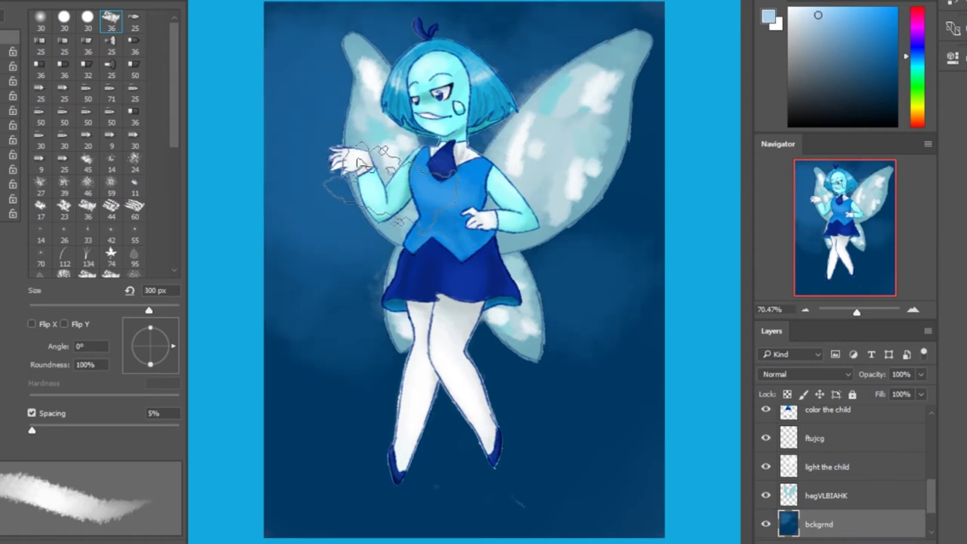
Try a small pale diamond-shaped star beside the raised hand on the "bckgrnd" layer with a 5 px brush
{"action": "key", "text": "bracketleft"}
{"action": "key", "text": "bracketleft"}
{"action": "key", "text": "bracketleft"}
{"action": "key", "text": "bracketleft"}
{"action": "key", "text": "bracketleft"}
{"action": "key", "text": "bracketleft"}
{"action": "key", "text": "bracketleft"}
{"action": "key", "text": "bracketleft"}
{"action": "key", "text": "bracketleft"}
{"action": "key", "text": "bracketleft"}
{"action": "key", "text": "bracketleft"}
{"action": "left_click_drag", "start_coordinate": [355, 219], "coordinate": [361, 277]}
{"action": "key", "text": "bracketleft"}
{"action": "key", "text": "bracketleft"}
{"action": "key", "text": "bracketleft"}
{"action": "key", "text": "bracketleft"}
{"action": "key", "text": "bracketleft"}
{"action": "key", "text": "bracketleft"}
{"action": "key", "text": "ctrl+z"}
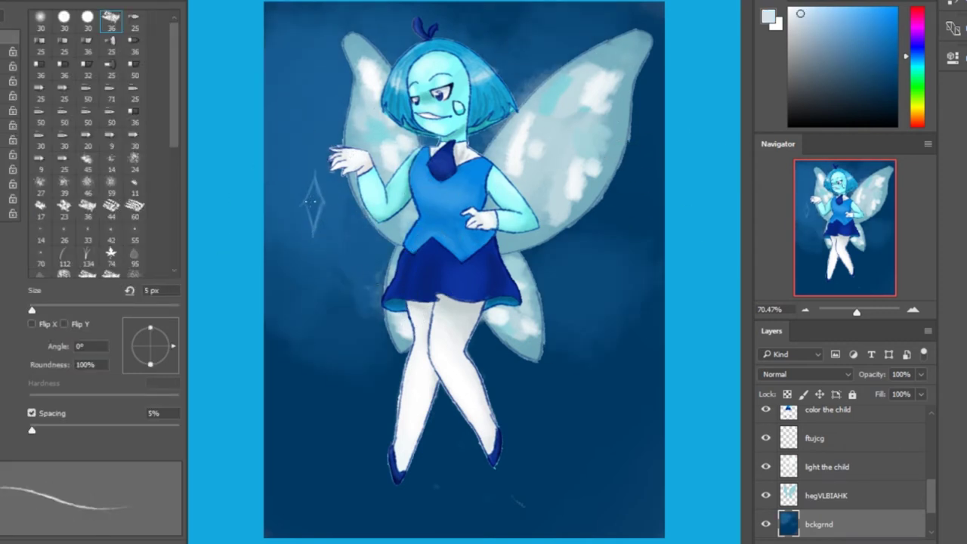
{"action": "left_click_drag", "start_coordinate": [316, 213], "coordinate": [311, 198]}
Try a large, soft pale glow around the small star at a brush size of 400 px
{"action": "key", "text": "bracketright"}
{"action": "key", "text": "bracketright"}
{"action": "key", "text": "bracketright"}
{"action": "key", "text": "bracketright"}
{"action": "key", "text": "bracketright"}
{"action": "left_click_drag", "start_coordinate": [287, 151], "coordinate": [324, 227]}
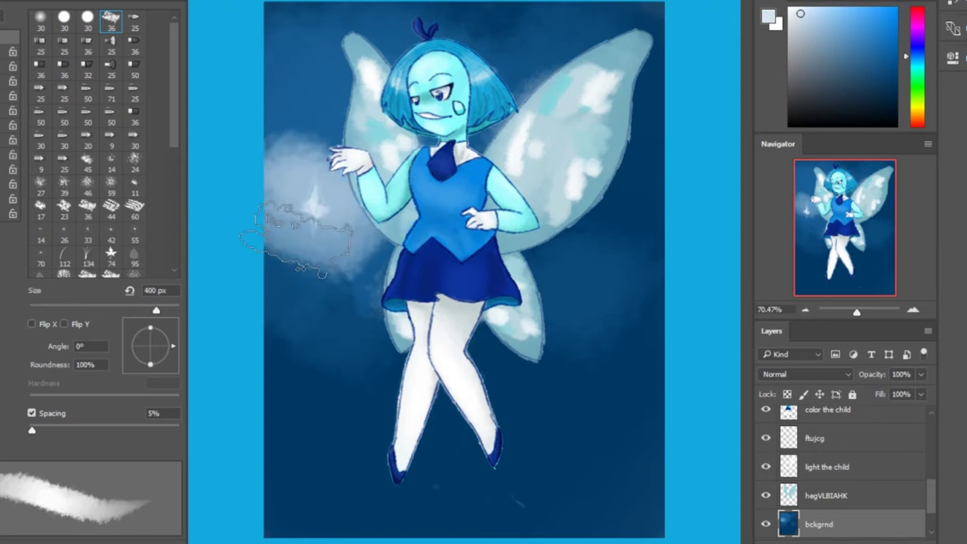
Paint over the star and its glow with dark blue at 500 px
{"action": "key", "text": "bracketright"}
{"action": "key", "text": "bracketright"}
{"action": "key", "text": "bracketright"}
{"action": "mouse_move", "coordinate": [351, 272]}
{"action": "left_mouse_down"}
{"action": "mouse_move", "coordinate": [324, 188]}
{"action": "mouse_move", "coordinate": [332, 98]}
{"action": "left_mouse_up"}
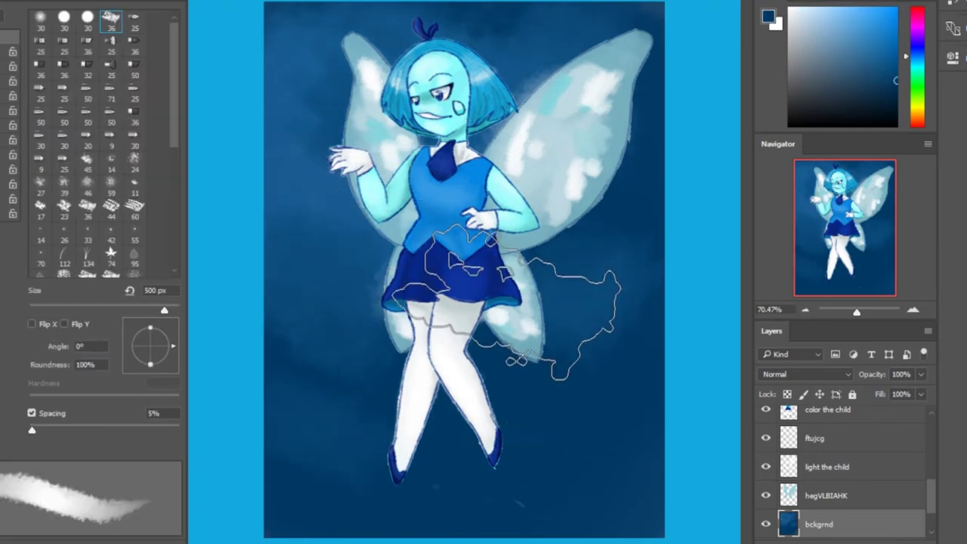
Paint a round light blue glow below the raised hand, beside the skirt, with a 200 px brush
{"action": "key", "text": "bracketleft"}
{"action": "key", "text": "bracketleft"}
{"action": "key", "text": "bracketleft"}
{"action": "key", "text": "bracketleft"}
{"action": "key", "text": "bracketleft"}
{"action": "key", "text": "bracketleft"}
{"action": "key", "text": "bracketleft"}
{"action": "key", "text": "bracketleft"}
{"action": "key", "text": "bracketleft"}
{"action": "key", "text": "bracketleft"}
{"action": "key", "text": "bracketleft"}
{"action": "key", "text": "bracketright"}
{"action": "key", "text": "bracketright"}
{"action": "key", "text": "bracketright"}
{"action": "key", "text": "bracketright"}
{"action": "key", "text": "bracketright"}
{"action": "key", "text": "bracketright"}
{"action": "left_click_drag", "start_coordinate": [320, 254], "coordinate": [332, 271]}
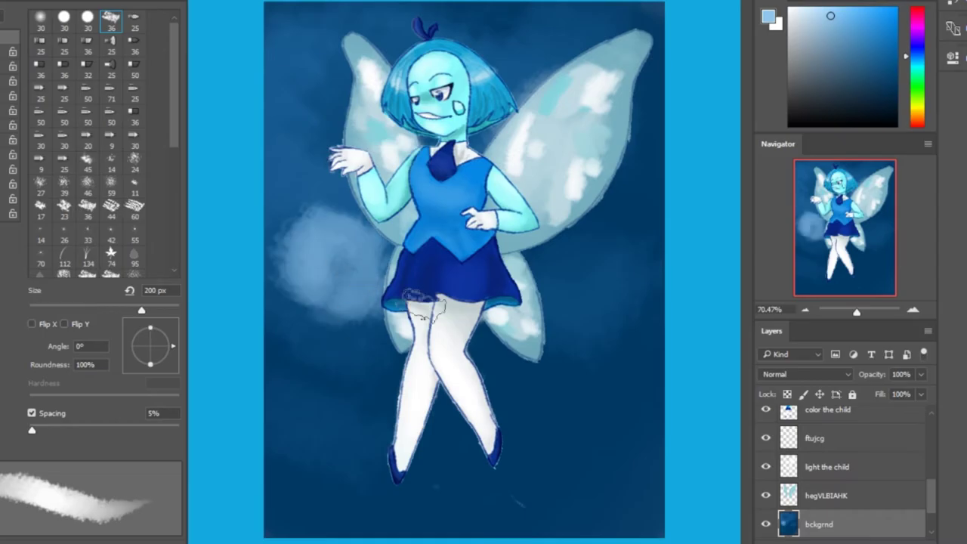
Draw a pale four-pointed star with long thin rays in the middle of the glow, working down to 9 px
{"action": "mouse_move", "coordinate": [491, 362]}
{"action": "left_mouse_down"}
{"action": "mouse_move", "coordinate": [623, 324]}
{"action": "mouse_move", "coordinate": [453, 442]}
{"action": "left_mouse_up"}
{"action": "left_click", "coordinate": [626, 503], "text": "alt"}
{"action": "key", "text": "bracketright"}
{"action": "key", "text": "bracketright"}
{"action": "key", "text": "bracketright"}
{"action": "key", "text": "bracketright"}
{"action": "key", "text": "bracketright"}
{"action": "key", "text": "bracketleft"}
{"action": "key", "text": "bracketleft"}
{"action": "key", "text": "bracketleft"}
{"action": "key", "text": "bracketleft"}
{"action": "key", "text": "bracketleft"}
{"action": "key", "text": "bracketleft"}
{"action": "key", "text": "bracketleft"}
{"action": "key", "text": "bracketleft"}
{"action": "key", "text": "bracketleft"}
{"action": "key", "text": "bracketleft"}
{"action": "key", "text": "bracketleft"}
{"action": "key", "text": "bracketleft"}
{"action": "key", "text": "bracketleft"}
{"action": "key", "text": "bracketleft"}
{"action": "key", "text": "bracketleft"}
{"action": "scroll", "coordinate": [320, 260], "scroll_direction": "up", "scroll_amount": 5}
{"action": "left_click", "coordinate": [634, 453], "text": "alt"}
{"action": "left_click_drag", "start_coordinate": [398, 129], "coordinate": [325, 227]}
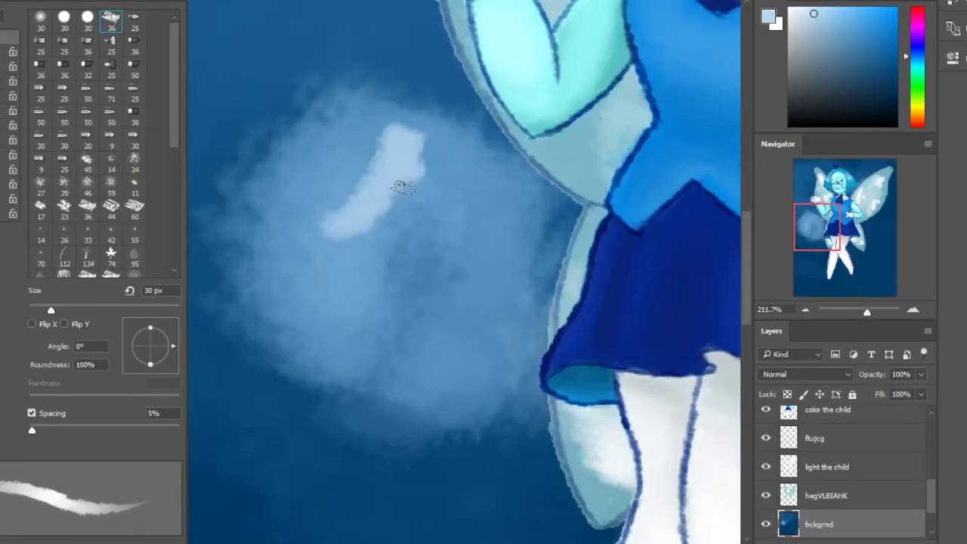
{"action": "key", "text": "ctrl+z"}
{"action": "left_click_drag", "start_coordinate": [388, 189], "coordinate": [406, 238]}
{"action": "key", "text": "bracketleft"}
{"action": "key", "text": "bracketleft"}
{"action": "key", "text": "bracketleft"}
{"action": "key", "text": "bracketleft"}
{"action": "mouse_move", "coordinate": [391, 167]}
{"action": "left_mouse_down"}
{"action": "mouse_move", "coordinate": [388, 293]}
{"action": "mouse_move", "coordinate": [393, 259]}
{"action": "left_mouse_up"}
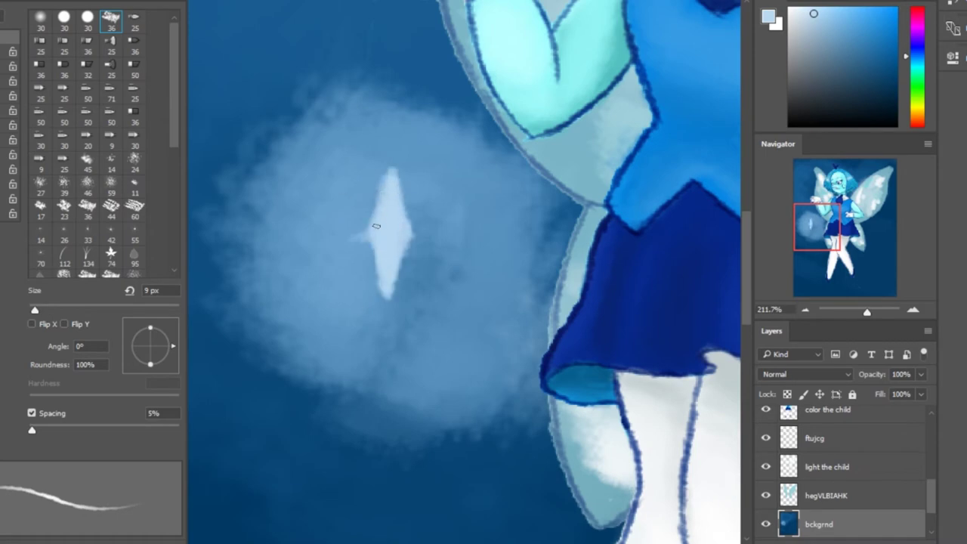
{"action": "left_click_drag", "start_coordinate": [279, 264], "coordinate": [521, 207]}
{"action": "left_click_drag", "start_coordinate": [387, 120], "coordinate": [367, 362]}
Add two smaller pale four-pointed stars in the background, one on each side of the character's head
{"action": "left_click", "coordinate": [844, 226]}
{"action": "scroll", "coordinate": [843, 227], "scroll_direction": "down", "scroll_amount": 3}
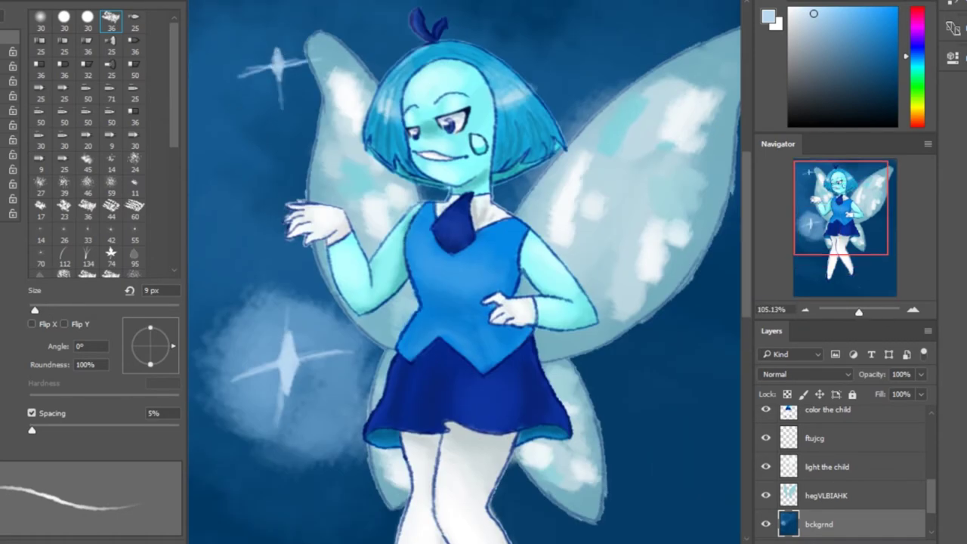
{"action": "left_click_drag", "start_coordinate": [858, 311], "coordinate": [856, 313]}
Brush soft medium blue glows around the two stars beside the head at 175 px
{"action": "left_click_drag", "start_coordinate": [34, 309], "coordinate": [132, 310]}
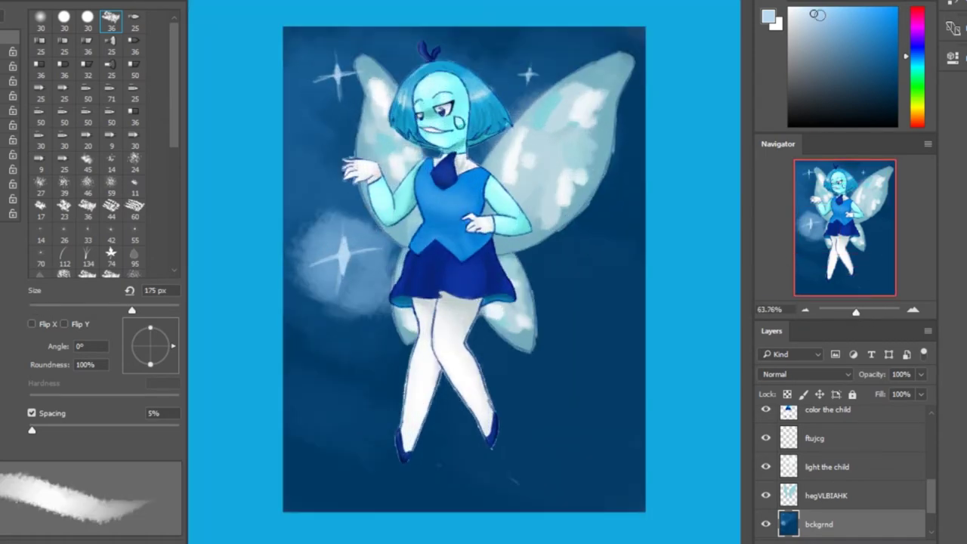
{"action": "left_click", "coordinate": [861, 56]}
{"action": "left_click", "coordinate": [340, 75]}
{"action": "left_click", "coordinate": [360, 108]}
{"action": "left_click", "coordinate": [532, 83]}
{"action": "left_click", "coordinate": [317, 75]}
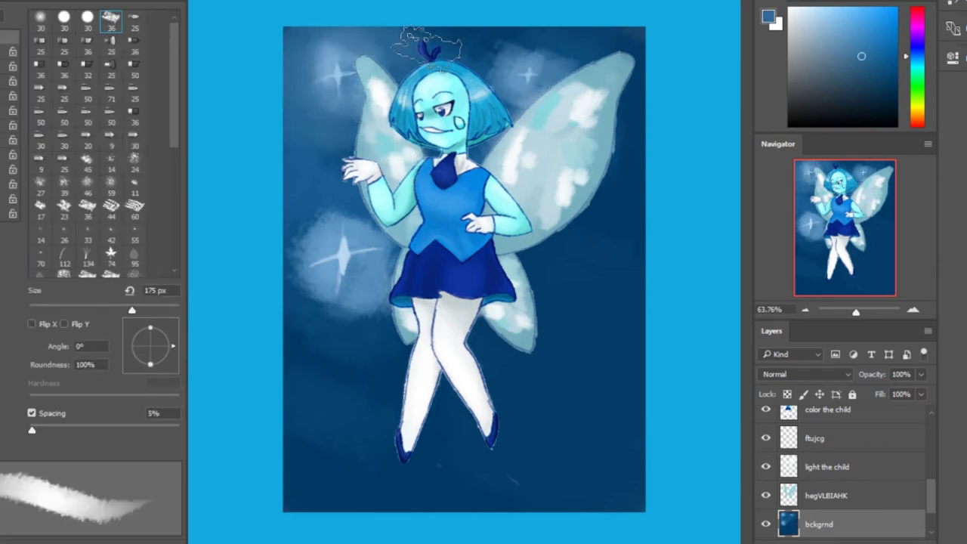
Blend the large star's round glow into the background and soften the glow around the star above the larger wing
{"action": "left_click", "coordinate": [339, 272]}
{"action": "left_click", "coordinate": [351, 260]}
{"action": "left_click", "coordinate": [521, 53]}
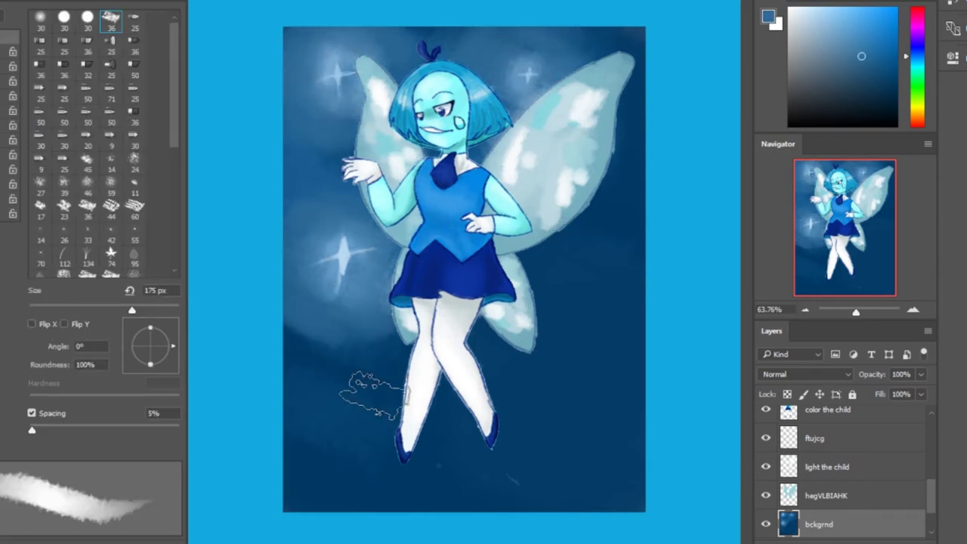
Create a layer named "nhjsvb" directly above "bckgrnd" and choose a dark teal paint color
{"action": "left_click", "coordinate": [441, 283], "text": "alt"}
{"action": "left_click", "coordinate": [370, 421], "text": "alt"}
{"action": "key", "text": "ctrl+shift+alt+n"}
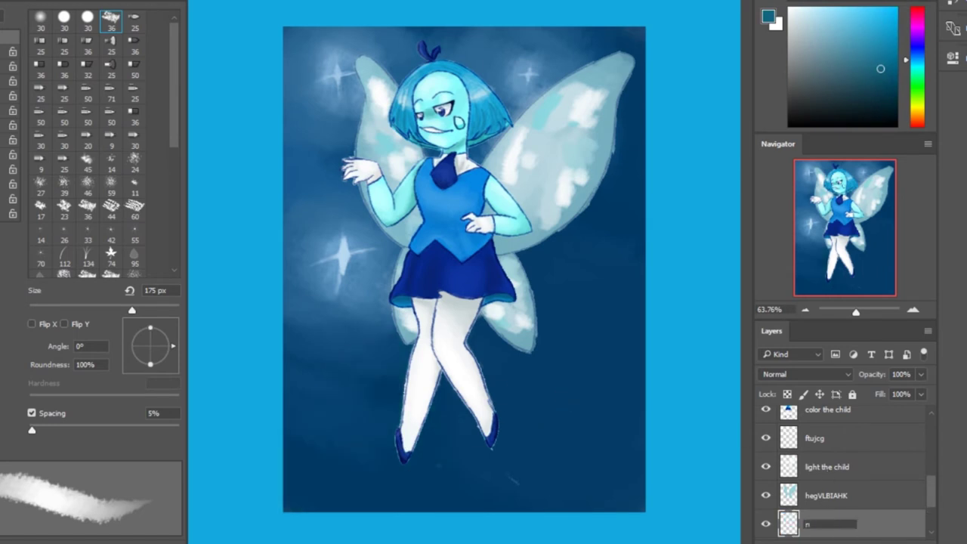
Paint a dark teal ground area across the lower part of the canvas behind the legs on the "nhjsvb" layer
{"action": "key", "text": "bracketleft"}
{"action": "key", "text": "bracketleft"}
{"action": "key", "text": "bracketleft"}
{"action": "key", "text": "bracketleft"}
{"action": "key", "text": "bracketleft"}
{"action": "key", "text": "bracketleft"}
{"action": "key", "text": "bracketleft"}
{"action": "mouse_move", "coordinate": [408, 423]}
{"action": "left_mouse_down"}
{"action": "mouse_move", "coordinate": [299, 449]}
{"action": "mouse_move", "coordinate": [487, 320]}
{"action": "mouse_move", "coordinate": [528, 531]}
{"action": "mouse_move", "coordinate": [556, 330]}
{"action": "left_mouse_up"}
Outline and fill a lighter teal wall above the ground, behind the character and the larger wing
{"action": "left_click", "coordinate": [557, 331], "text": "alt"}
{"action": "left_click_drag", "start_coordinate": [529, 68], "coordinate": [363, 355]}
{"action": "left_click_drag", "start_coordinate": [491, 45], "coordinate": [348, 377]}
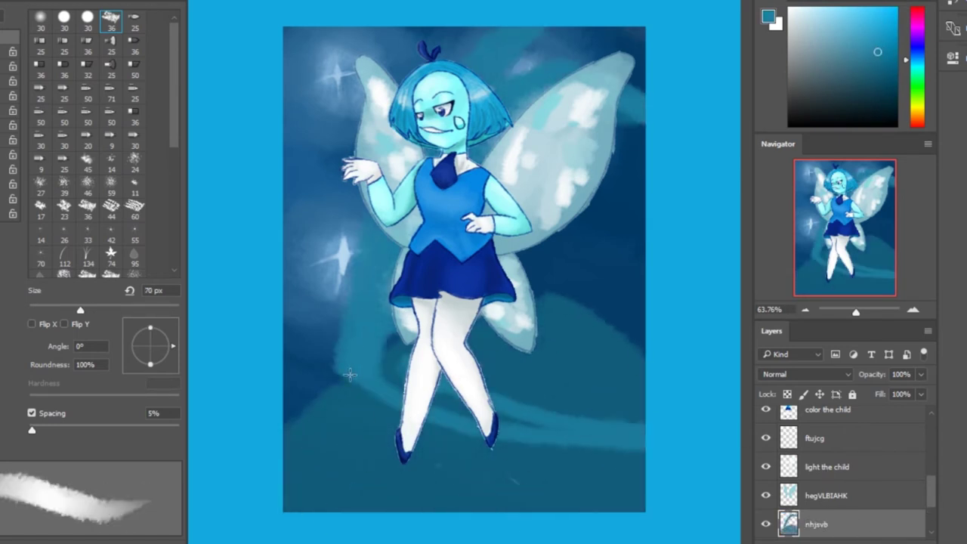
{"action": "left_click_drag", "start_coordinate": [620, 415], "coordinate": [506, 136]}
{"action": "left_click", "coordinate": [508, 135], "text": "alt"}
{"action": "mouse_move", "coordinate": [619, 113]}
{"action": "left_mouse_down"}
{"action": "mouse_move", "coordinate": [609, 395]}
{"action": "mouse_move", "coordinate": [585, 395]}
{"action": "mouse_move", "coordinate": [468, 472]}
{"action": "left_mouse_up"}
Sharpen the wall's side edge and the border between wall and ground with a 40 px brush
{"action": "key", "text": "bracketleft"}
{"action": "key", "text": "bracketleft"}
{"action": "key", "text": "bracketleft"}
{"action": "key", "text": "bracketleft"}
{"action": "key", "text": "bracketleft"}
{"action": "key", "text": "bracketleft"}
{"action": "key", "text": "bracketleft"}
{"action": "key", "text": "bracketleft"}
{"action": "key", "text": "bracketleft"}
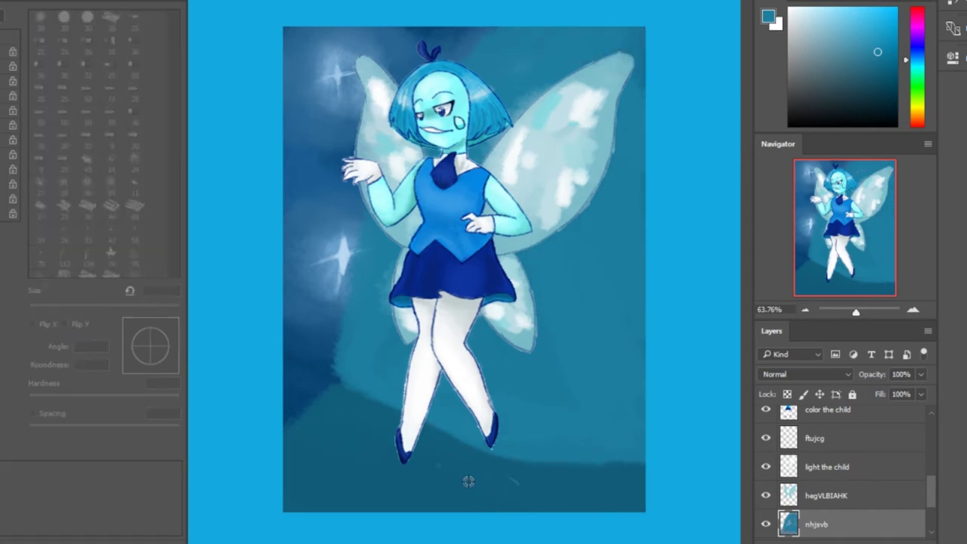
{"action": "key", "text": "bracketright"}
{"action": "key", "text": "bracketright"}
{"action": "key", "text": "bracketright"}
{"action": "key", "text": "bracketright"}
{"action": "key", "text": "bracketright"}
{"action": "key", "text": "bracketright"}
{"action": "left_click_drag", "start_coordinate": [368, 381], "coordinate": [359, 391]}
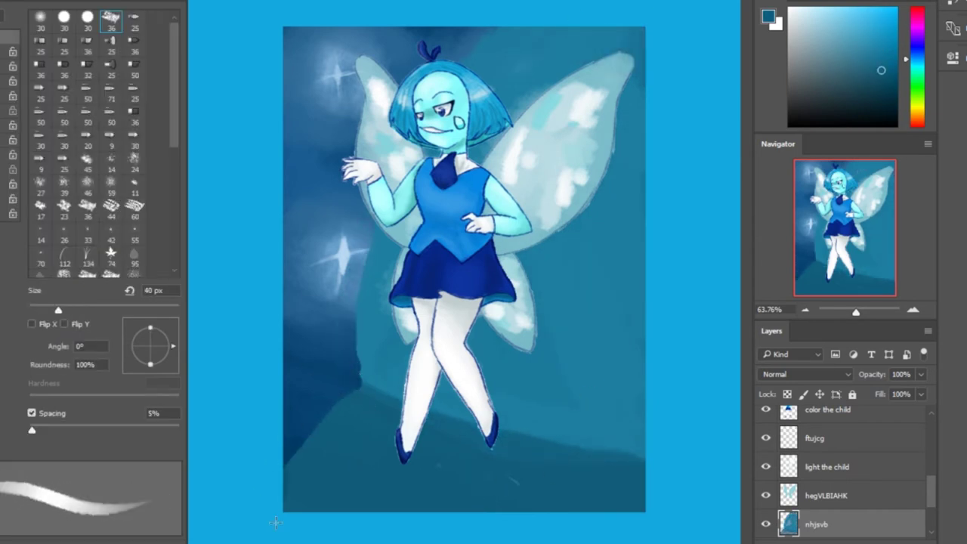
Reshape the ground's outer edge below the wall corner into a steeper curve against the dark blue background
{"action": "left_click_drag", "start_coordinate": [295, 493], "coordinate": [321, 423]}
{"action": "key", "text": "bracketright"}
{"action": "key", "text": "bracketright"}
{"action": "key", "text": "bracketright"}
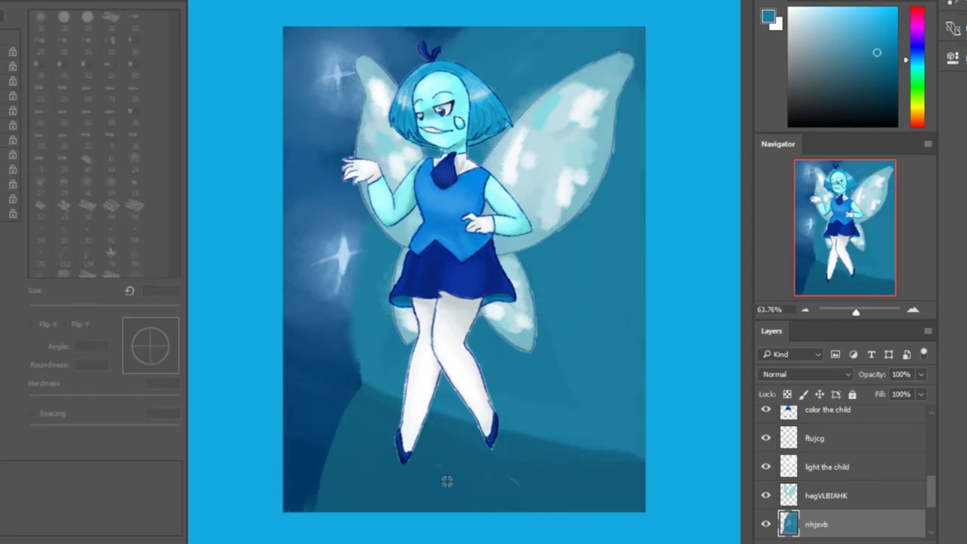
Paint a large dark teal shadow on the wall behind the wings and legs with a 125 px brush, deepening its outer side
{"action": "left_click_drag", "start_coordinate": [445, 479], "coordinate": [345, 449]}
{"action": "mouse_move", "coordinate": [551, 115]}
{"action": "left_mouse_down"}
{"action": "mouse_move", "coordinate": [468, 400]}
{"action": "mouse_move", "coordinate": [559, 249]}
{"action": "mouse_move", "coordinate": [574, 362]}
{"action": "left_mouse_up"}
{"action": "left_click", "coordinate": [559, 326], "text": "alt"}
{"action": "key", "text": "bracketright"}
{"action": "key", "text": "bracketright"}
{"action": "key", "text": "bracketright"}
{"action": "key", "text": "bracketright"}
{"action": "key", "text": "bracketright"}
{"action": "key", "text": "bracketright"}
{"action": "key", "text": "bracketright"}
{"action": "key", "text": "bracketright"}
{"action": "key", "text": "bracketright"}
{"action": "key", "text": "bracketright"}
{"action": "key", "text": "bracketright"}
{"action": "key", "text": "bracketright"}
{"action": "key", "text": "bracketright"}
{"action": "key", "text": "bracketright"}
{"action": "left_click", "coordinate": [558, 326]}
{"action": "key", "text": "bracketleft"}
{"action": "key", "text": "bracketleft"}
{"action": "key", "text": "bracketleft"}
{"action": "key", "text": "bracketleft"}
{"action": "key", "text": "bracketleft"}
{"action": "key", "text": "bracketleft"}
{"action": "key", "text": "bracketleft"}
{"action": "key", "text": "bracketleft"}
{"action": "key", "text": "bracketleft"}
{"action": "key", "text": "bracketleft"}
{"action": "left_click", "coordinate": [596, 250], "text": "alt"}
{"action": "left_click_drag", "start_coordinate": [596, 250], "coordinate": [539, 330]}
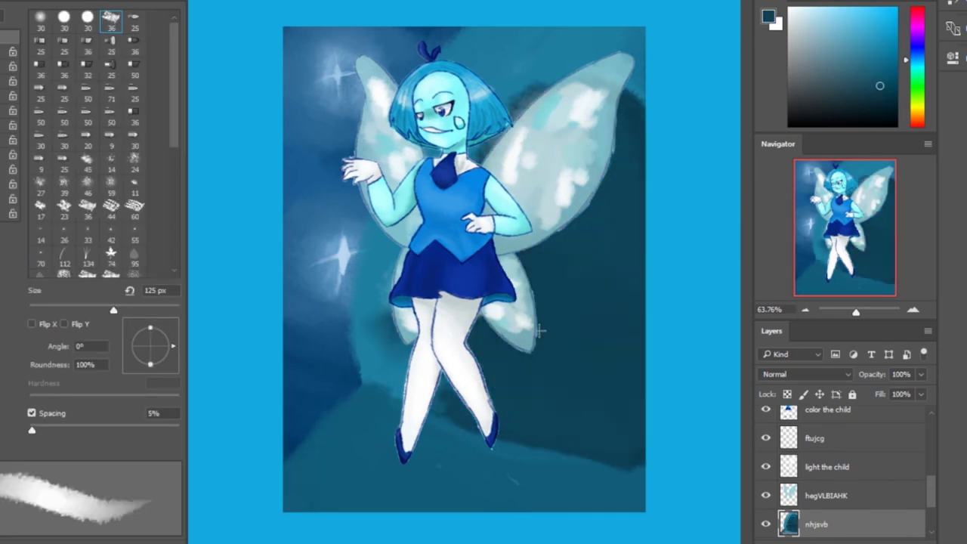
{"action": "left_click", "coordinate": [638, 302], "text": "alt"}
{"action": "mouse_move", "coordinate": [638, 302]}
{"action": "left_mouse_down"}
{"action": "mouse_move", "coordinate": [643, 367]}
{"action": "mouse_move", "coordinate": [613, 287]}
{"action": "mouse_move", "coordinate": [566, 420]}
{"action": "left_mouse_up"}
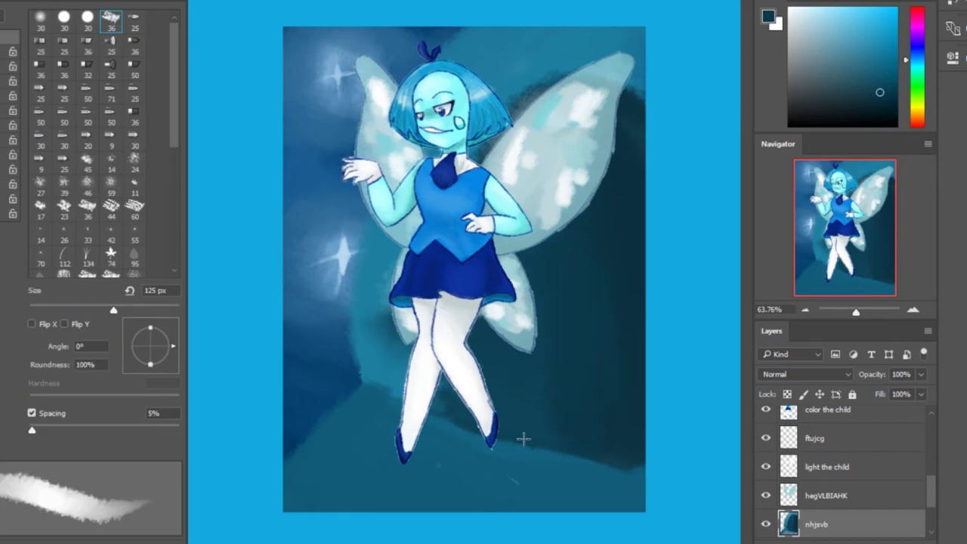
Draw a pale bluish-white line along the outer edge of the wall and ground with a 20 px brush
{"action": "left_click", "coordinate": [801, 12]}
{"action": "key", "text": "bracketleft"}
{"action": "key", "text": "bracketleft"}
{"action": "key", "text": "bracketleft"}
{"action": "key", "text": "bracketleft"}
{"action": "key", "text": "bracketleft"}
{"action": "key", "text": "bracketleft"}
{"action": "key", "text": "bracketleft"}
{"action": "key", "text": "bracketleft"}
{"action": "key", "text": "bracketleft"}
{"action": "key", "text": "bracketleft"}
{"action": "key", "text": "bracketleft"}
{"action": "key", "text": "bracketleft"}
{"action": "key", "text": "bracketleft"}
{"action": "key", "text": "bracketleft"}
{"action": "key", "text": "bracketleft"}
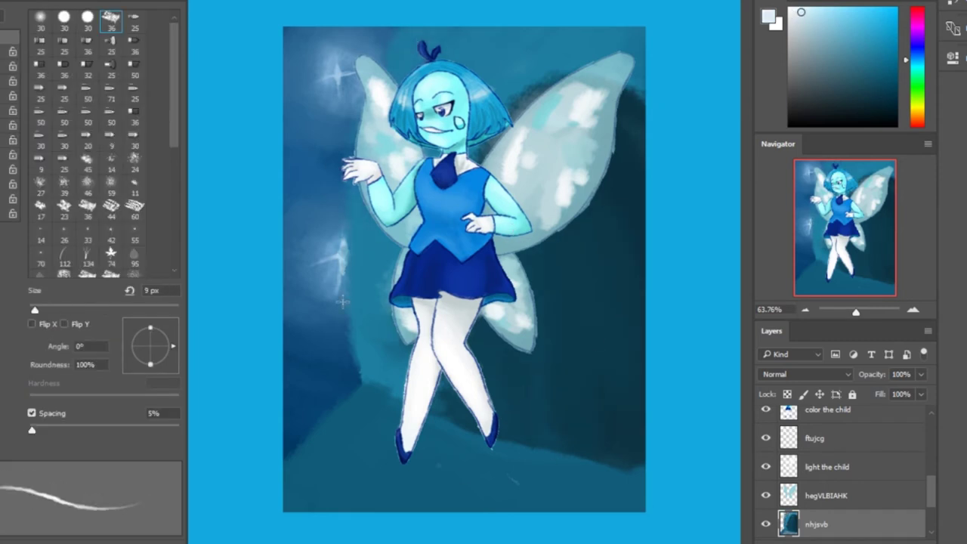
{"action": "key", "text": "bracketright"}
{"action": "key", "text": "bracketright"}
{"action": "left_click_drag", "start_coordinate": [373, 91], "coordinate": [355, 361]}
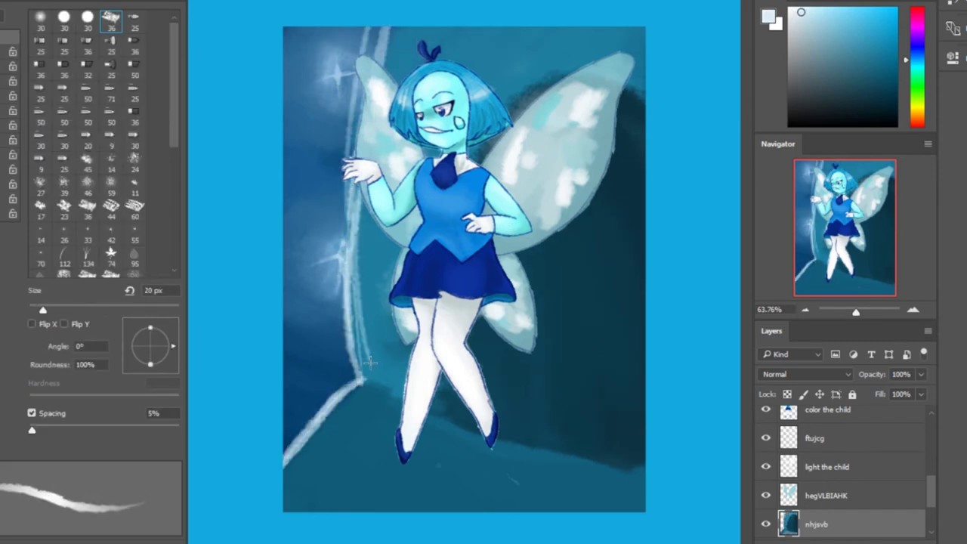
Thicken the pale line along the wall and ground edge with a 40 px brush
{"action": "key", "text": "bracketright"}
{"action": "key", "text": "bracketright"}
{"action": "mouse_move", "coordinate": [370, 30]}
{"action": "left_mouse_down"}
{"action": "mouse_move", "coordinate": [355, 370]}
{"action": "mouse_move", "coordinate": [287, 457]}
{"action": "left_mouse_up"}
{"action": "mouse_move", "coordinate": [361, 317]}
{"action": "left_mouse_down"}
{"action": "mouse_move", "coordinate": [309, 370]}
{"action": "mouse_move", "coordinate": [287, 461]}
{"action": "left_mouse_up"}
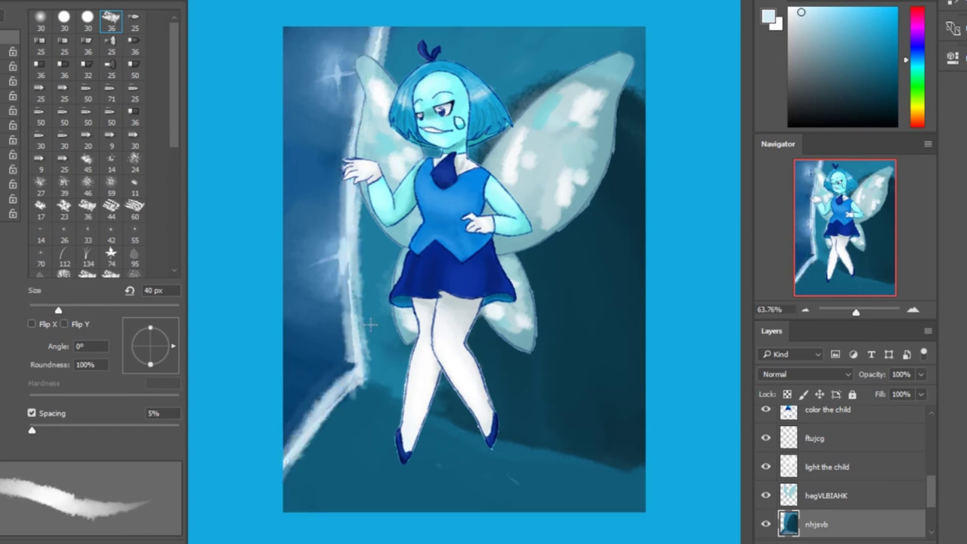
Raise and straighten the ground's border below the wall shadow, and shade the ground beneath the feet with a 70 px brush
{"action": "left_click", "coordinate": [611, 401], "text": "alt"}
{"action": "left_click_drag", "start_coordinate": [499, 456], "coordinate": [597, 442]}
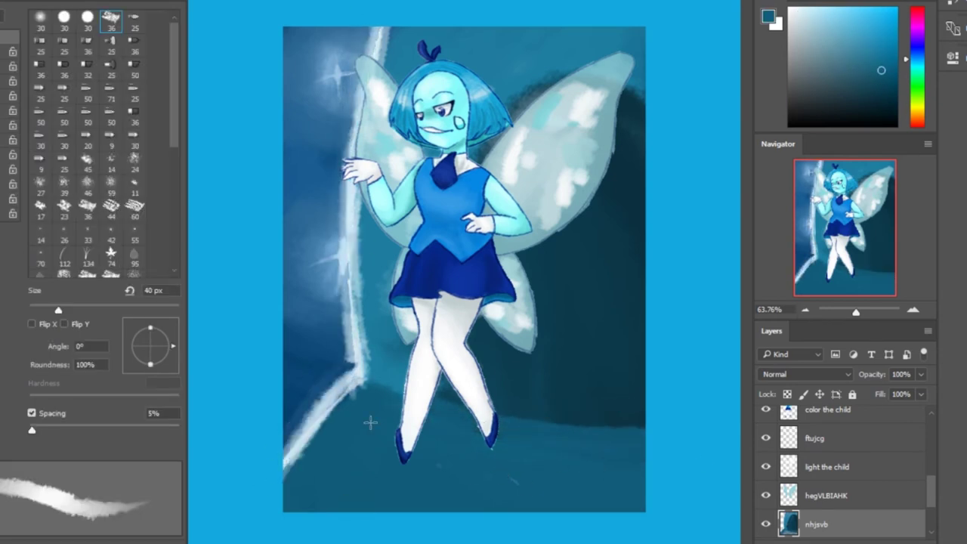
{"action": "left_click", "coordinate": [536, 458], "text": "alt"}
{"action": "key", "text": "bracketright"}
{"action": "key", "text": "bracketright"}
{"action": "key", "text": "bracketright"}
{"action": "mouse_move", "coordinate": [462, 512]}
{"action": "left_mouse_down"}
{"action": "mouse_move", "coordinate": [529, 436]}
{"action": "mouse_move", "coordinate": [456, 475]}
{"action": "mouse_move", "coordinate": [539, 449]}
{"action": "mouse_move", "coordinate": [579, 501]}
{"action": "left_mouse_up"}
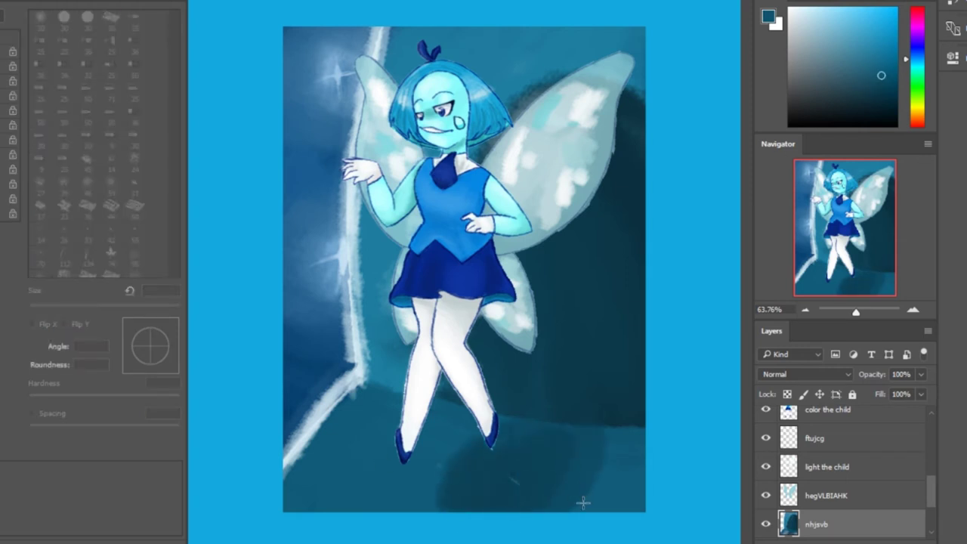
{"action": "left_click", "coordinate": [470, 492], "text": "alt"}
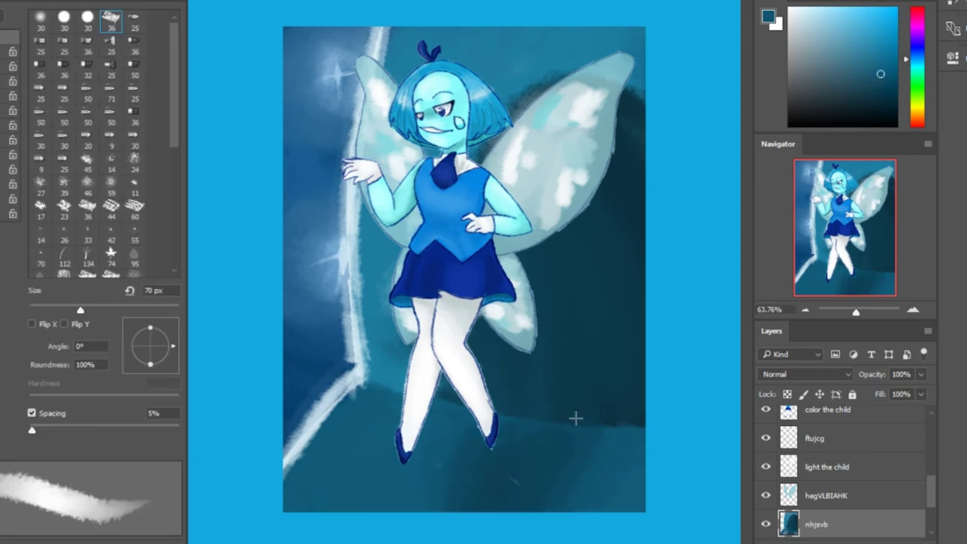
Add a layer named "SIJ MY FIJ" above "hine the cild" with Color Burn blending and 50% opacity
{"action": "left_click_drag", "start_coordinate": [856, 311], "coordinate": [859, 311]}
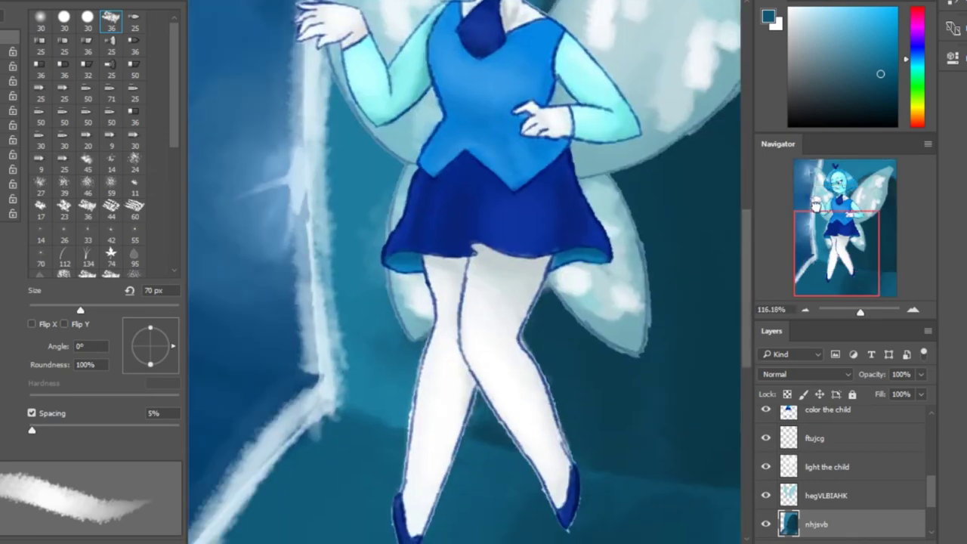
{"action": "mouse_move", "coordinate": [851, 232]}
{"action": "left_mouse_down"}
{"action": "mouse_move", "coordinate": [851, 190]}
{"action": "mouse_move", "coordinate": [851, 234]}
{"action": "left_mouse_up"}
{"action": "key", "text": "ctrl+shift+alt+n"}
{"action": "double_click", "coordinate": [815, 420]}
{"action": "type", "text": "SIJ MY FIJ"}
{"action": "scroll", "coordinate": [641, 298], "scroll_direction": "up", "scroll_amount": 2}
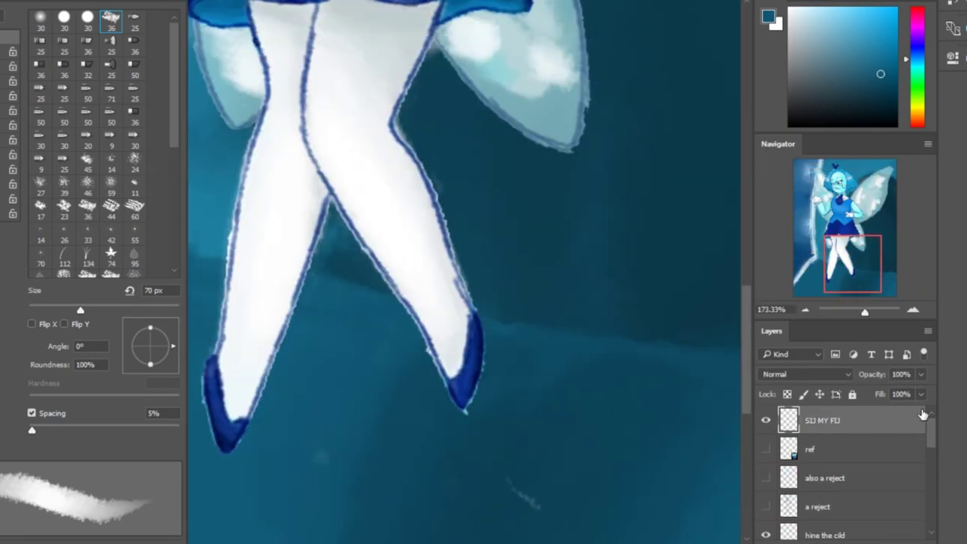
{"action": "left_click", "coordinate": [805, 374]}
{"action": "left_click", "coordinate": [853, 133]}
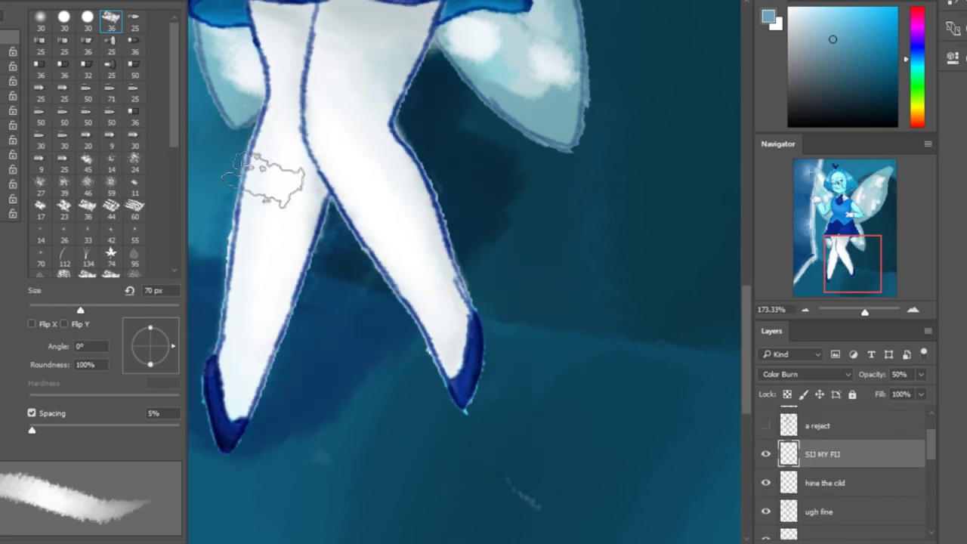
{"action": "key", "text": "bracketleft"}
{"action": "key", "text": "bracketleft"}
{"action": "key", "text": "bracketleft"}
{"action": "key", "text": "bracketleft"}
{"action": "key", "text": "bracketleft"}
{"action": "key", "text": "bracketleft"}
{"action": "key", "text": "bracketleft"}
{"action": "key", "text": "bracketleft"}
{"action": "key", "text": "bracketleft"}
{"action": "key", "text": "bracketleft"}
{"action": "key", "text": "bracketleft"}
{"action": "left_click_drag", "start_coordinate": [930, 432], "coordinate": [928, 477]}
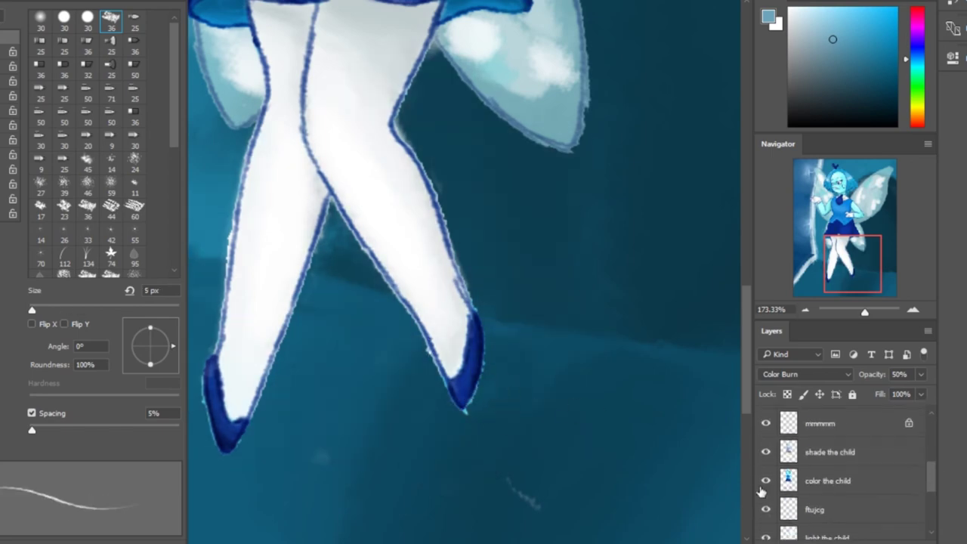
{"action": "scroll", "coordinate": [928, 476], "scroll_direction": "up", "scroll_amount": 5}
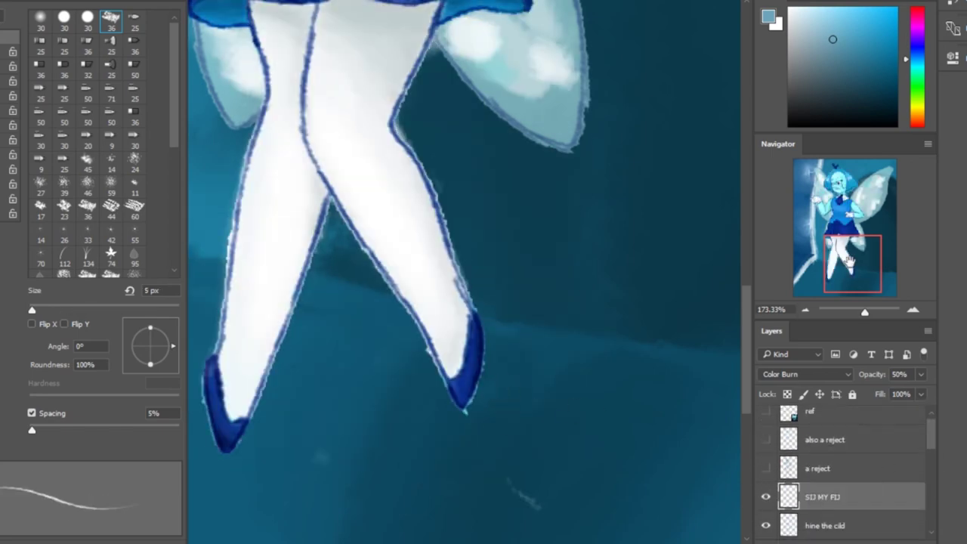
{"action": "key", "text": "bracketright"}
{"action": "key", "text": "bracketright"}
{"action": "key", "text": "bracketright"}
{"action": "key", "text": "bracketright"}
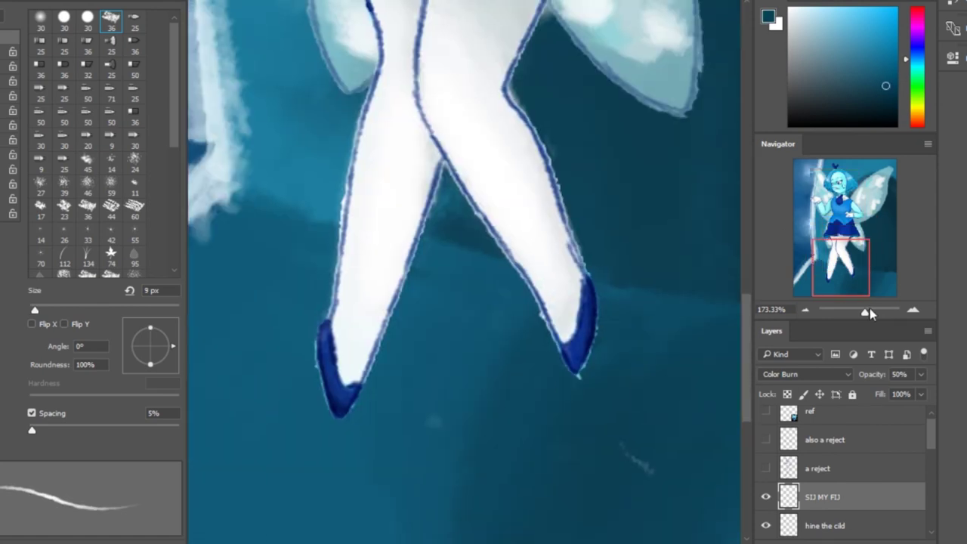
{"action": "left_click_drag", "start_coordinate": [870, 314], "coordinate": [862, 314]}
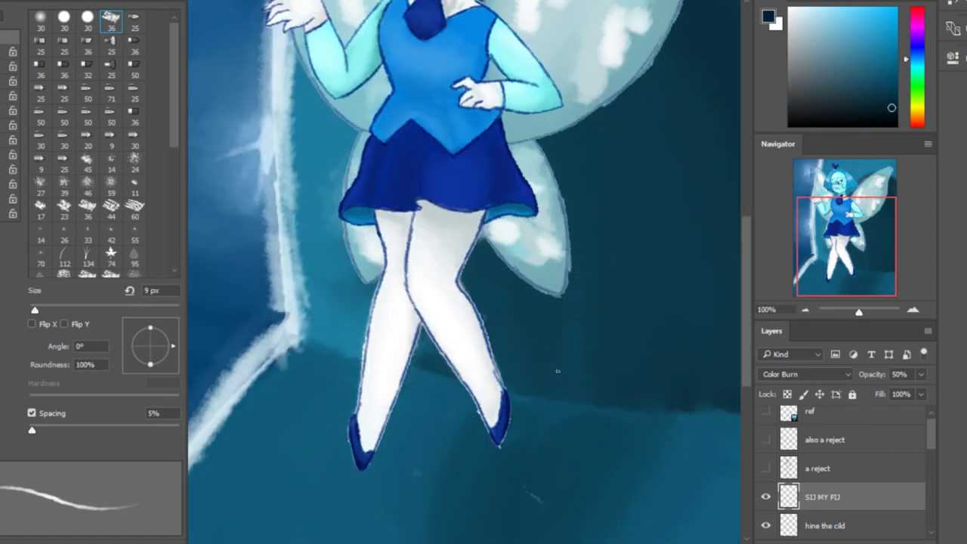
Handwrite a short dark note on the shadowed wall beside the lower wing
{"action": "key", "text": "bracketright"}
{"action": "key", "text": "bracketright"}
{"action": "key", "text": "bracketright"}
{"action": "key", "text": "bracketright"}
{"action": "left_click_drag", "start_coordinate": [714, 234], "coordinate": [652, 377]}
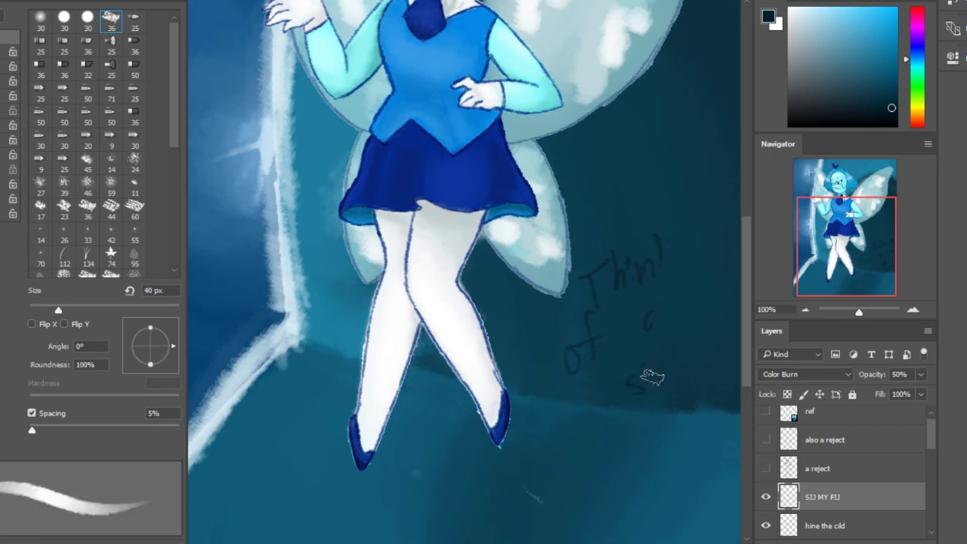
{"action": "key", "text": "bracketleft"}
{"action": "key", "text": "bracketleft"}
{"action": "key", "text": "bracketleft"}
{"action": "key", "text": "bracketleft"}
Compare the artwork with the "a reject", "hine the cild" and neighbouring layers shown and hidden
{"action": "left_click", "coordinate": [764, 468]}
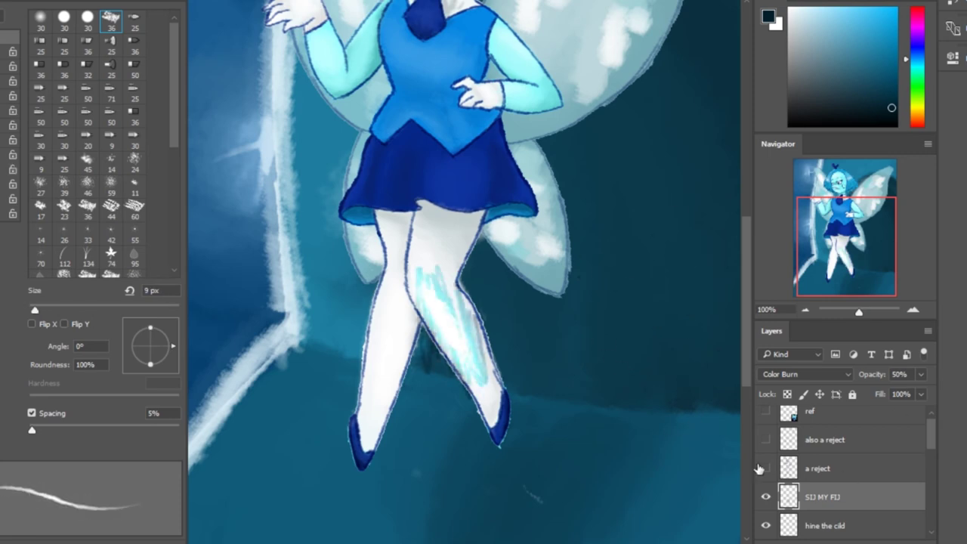
{"action": "scroll", "coordinate": [764, 468], "scroll_direction": "up", "scroll_amount": 1}
{"action": "left_click", "coordinate": [765, 420]}
{"action": "left_click", "coordinate": [765, 420]}
{"action": "left_click", "coordinate": [764, 478]}
{"action": "left_click", "coordinate": [765, 506]}
{"action": "left_click", "coordinate": [765, 506]}
{"action": "scroll", "coordinate": [830, 468], "scroll_direction": "down", "scroll_amount": 2}
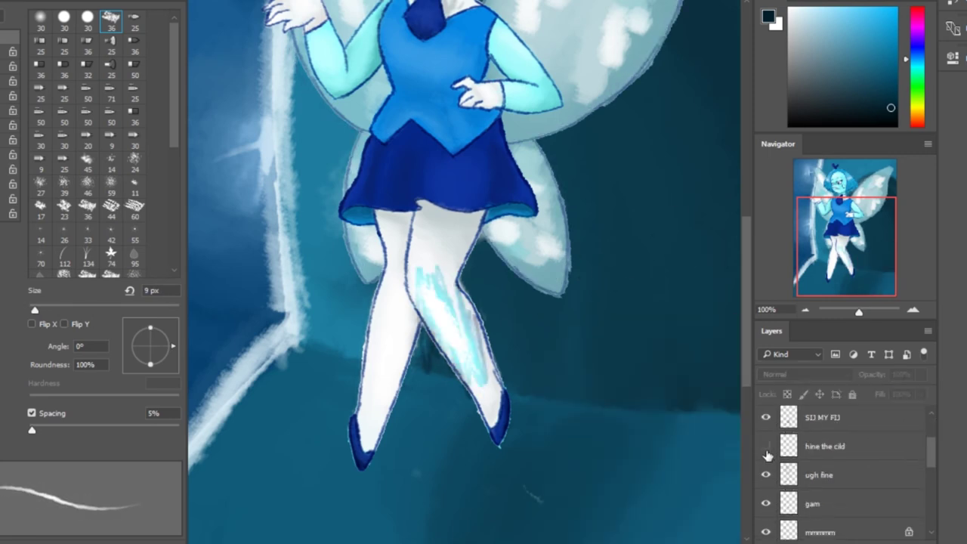
{"action": "scroll", "coordinate": [830, 468], "scroll_direction": "up", "scroll_amount": 2}
{"action": "left_click", "coordinate": [765, 487]}
{"action": "left_click", "coordinate": [765, 487]}
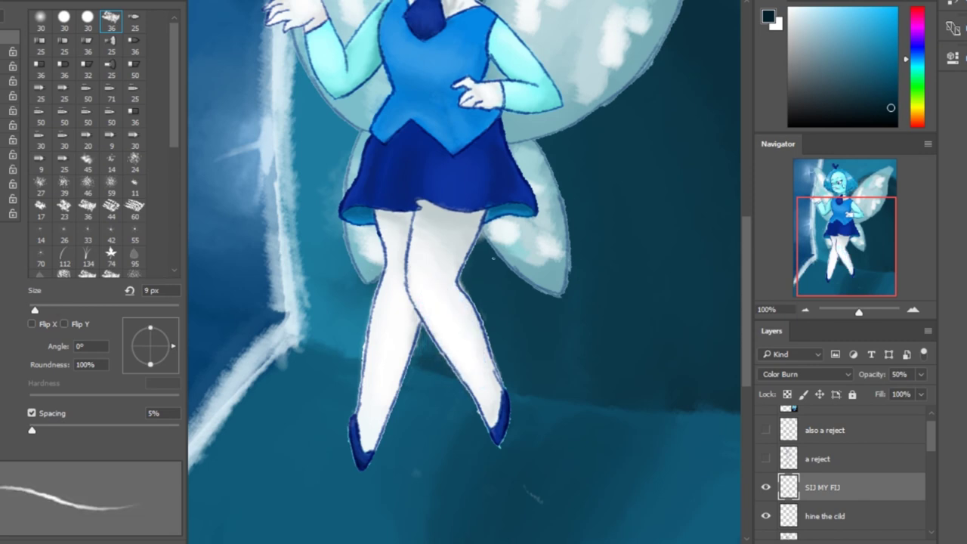
Lower the "SIJ MY FIJ" layer's opacity to 25% and check the whole illustration
{"action": "scroll", "coordinate": [651, 244], "scroll_direction": "up", "scroll_amount": 4}
{"action": "scroll", "coordinate": [674, 227], "scroll_direction": "down", "scroll_amount": 5}
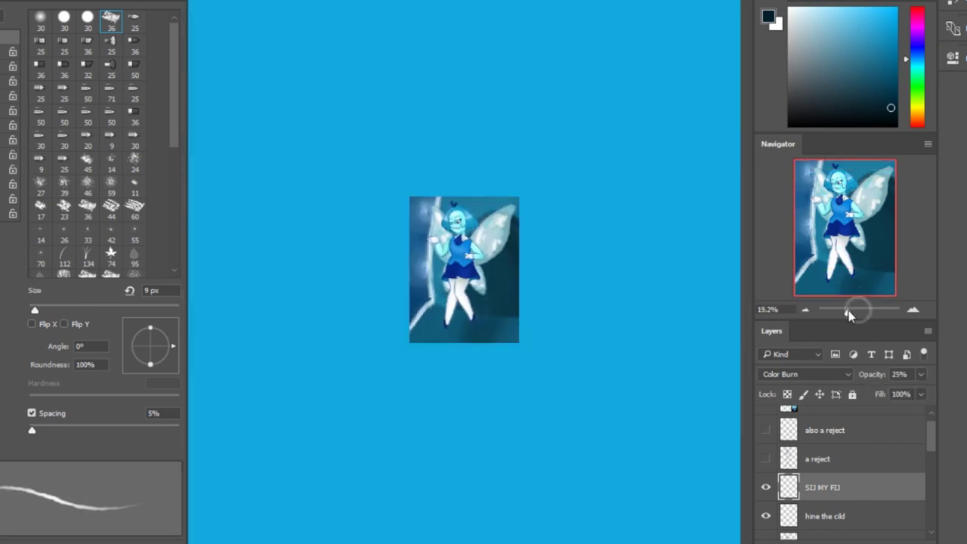
{"action": "key", "text": "ctrl+0"}
Extend the canvas slightly beyond the artwork on all four sides with the crop frame
{"action": "scroll", "coordinate": [846, 468], "scroll_direction": "down", "scroll_amount": 2}
{"action": "left_click", "coordinate": [854, 497]}
{"action": "key", "text": "ctrl+t"}
{"action": "left_click_drag", "start_coordinate": [463, 80], "coordinate": [462, 71]}
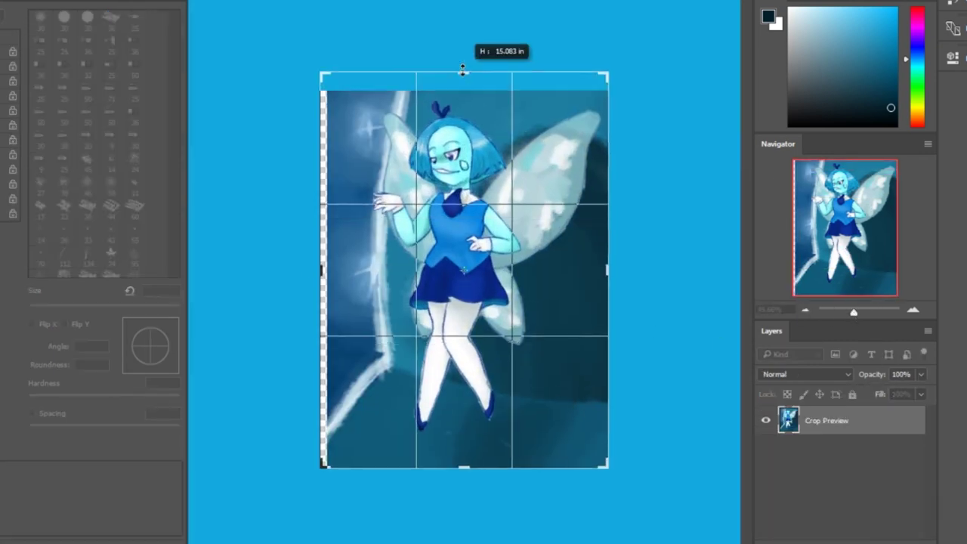
{"action": "left_click_drag", "start_coordinate": [609, 271], "coordinate": [619, 270]}
{"action": "left_click_drag", "start_coordinate": [463, 458], "coordinate": [463, 463]}
{"action": "key", "text": "Return"}
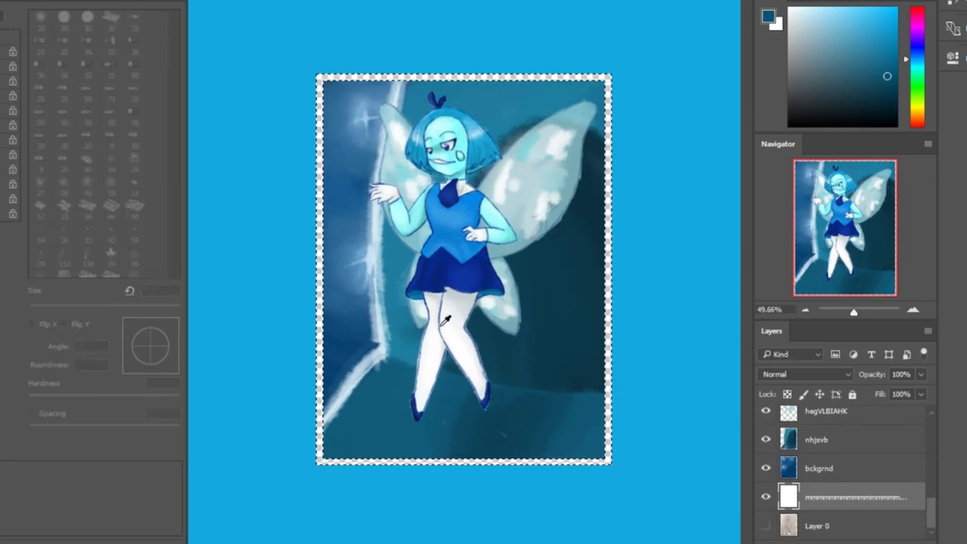
Fill the selected border around the artwork with the shoe's dark blue on the white base layer, using a 700 px brush
{"action": "left_click", "coordinate": [415, 408], "text": "alt"}
{"action": "key", "text": "bracketright"}
{"action": "key", "text": "bracketright"}
{"action": "key", "text": "bracketright"}
{"action": "key", "text": "bracketright"}
{"action": "key", "text": "bracketright"}
{"action": "key", "text": "bracketright"}
{"action": "key", "text": "bracketright"}
{"action": "key", "text": "bracketright"}
{"action": "key", "text": "bracketright"}
{"action": "key", "text": "bracketright"}
{"action": "mouse_move", "coordinate": [333, 79]}
{"action": "left_mouse_down"}
{"action": "mouse_move", "coordinate": [434, 34]}
{"action": "mouse_move", "coordinate": [550, 399]}
{"action": "mouse_move", "coordinate": [347, 438]}
{"action": "mouse_move", "coordinate": [332, 182]}
{"action": "left_mouse_up"}
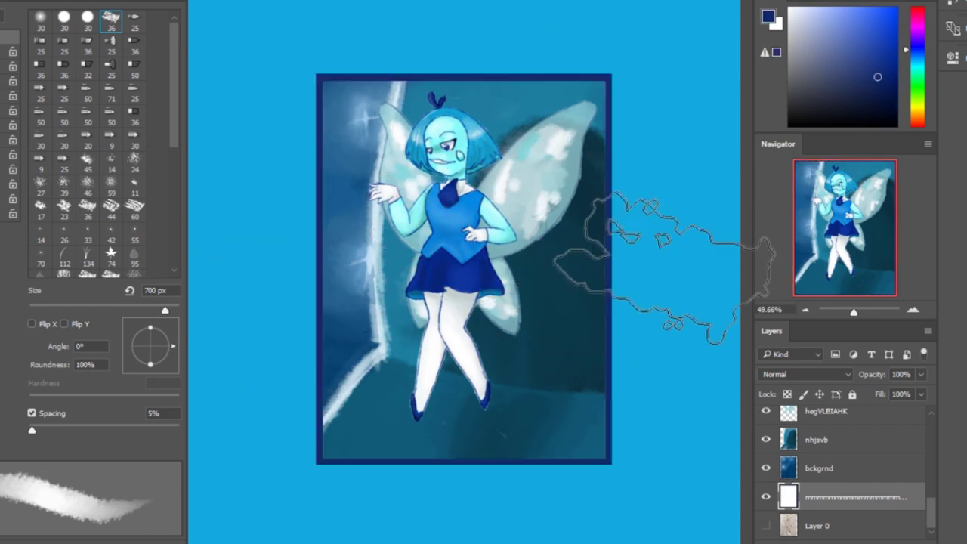